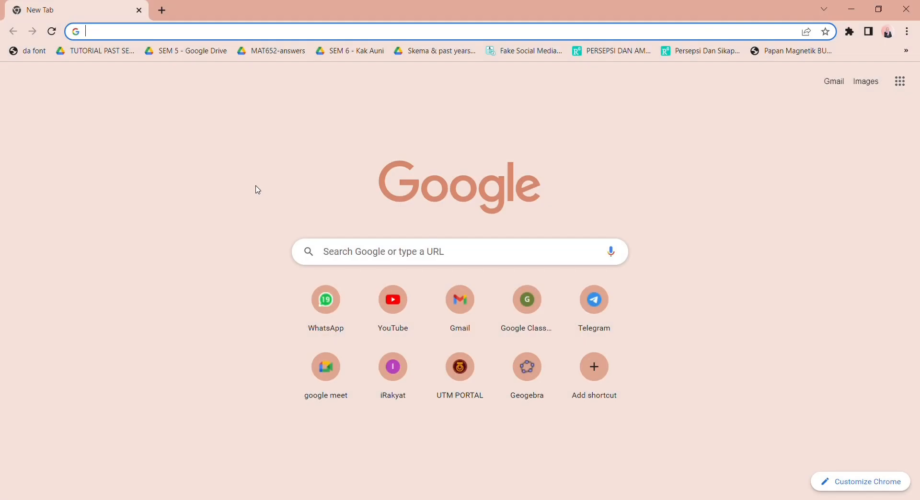
- Search Google for "Geogebra classic" and open the GeoGebra Classic web app
{"action": "left_click", "coordinate": [369, 253]}
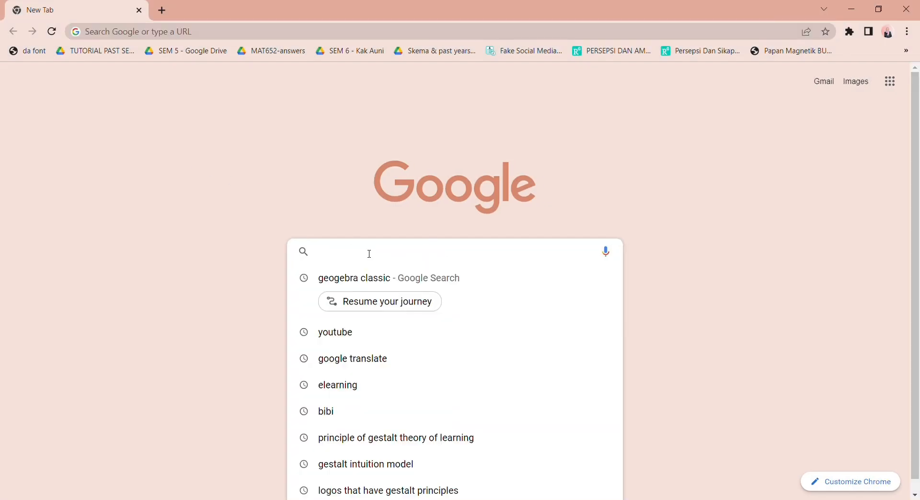
{"action": "type", "text": "Geogebr"}
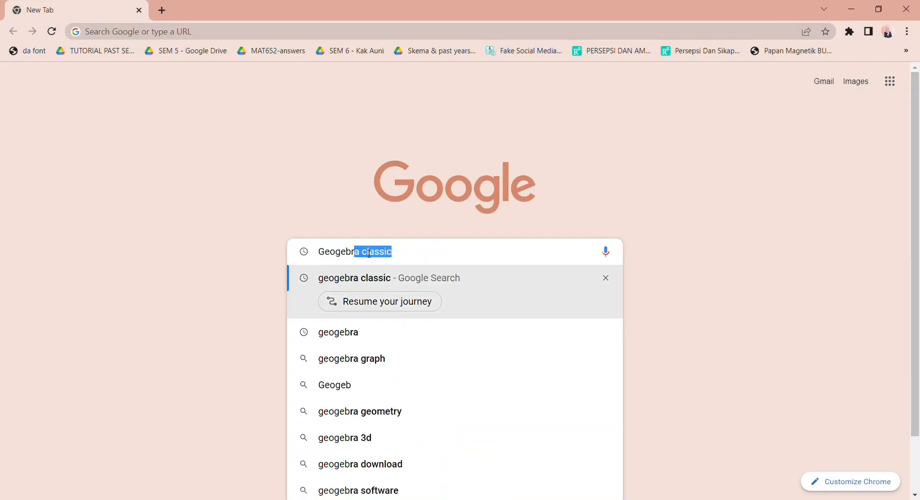
{"action": "type", "text": "a classic"}
{"action": "key", "text": "Return"}
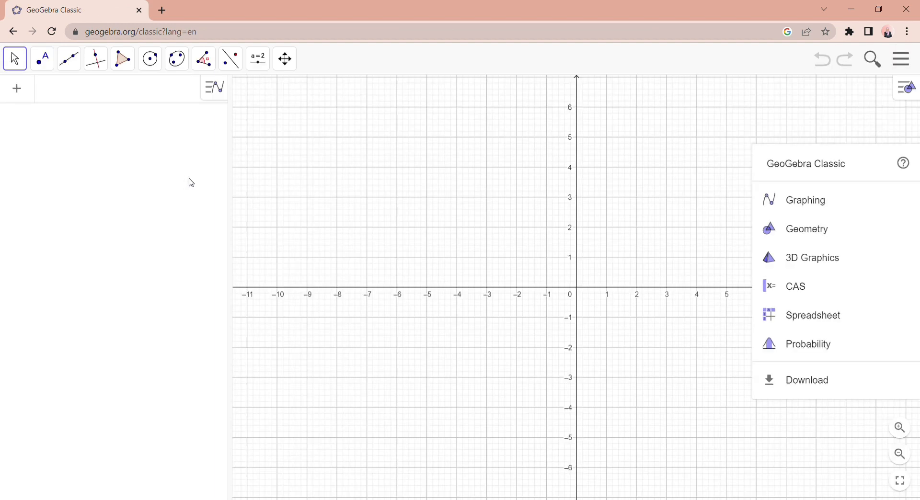
- Collapse the Algebra view and shift the graphics view so the origin sits near its centre
{"action": "left_click_drag", "start_coordinate": [235, 189], "coordinate": [6, 175]}
{"action": "left_click", "coordinate": [285, 58]}
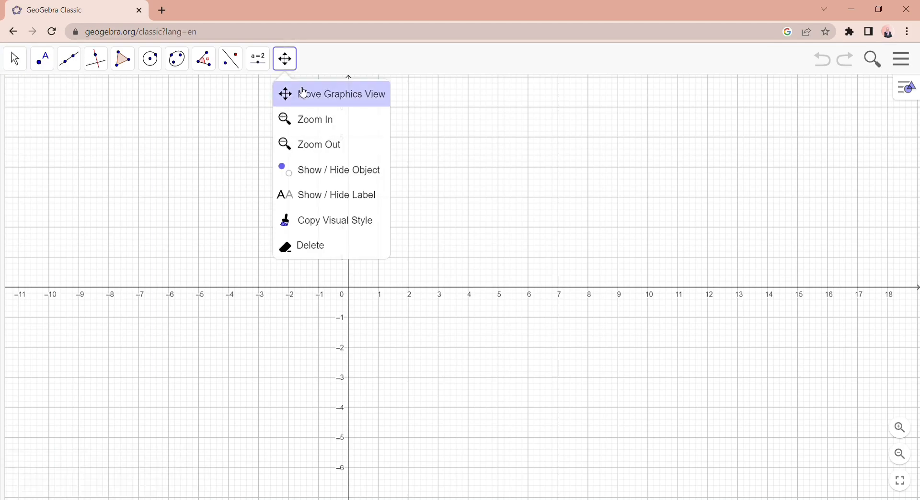
{"action": "left_click", "coordinate": [303, 94]}
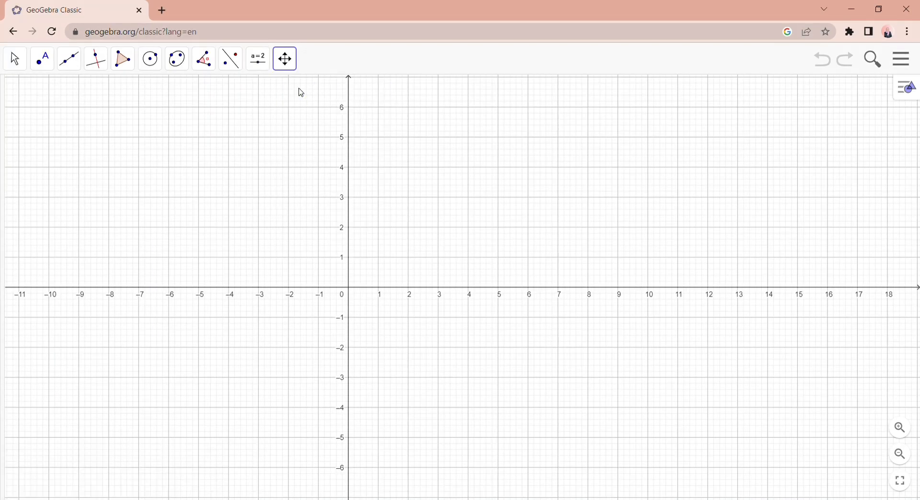
{"action": "left_click_drag", "start_coordinate": [337, 271], "coordinate": [460, 321]}
- Construct a horizontal line along the x-axis through new points at (-5, 0) and (5, 0)
{"action": "left_click", "coordinate": [69, 59]}
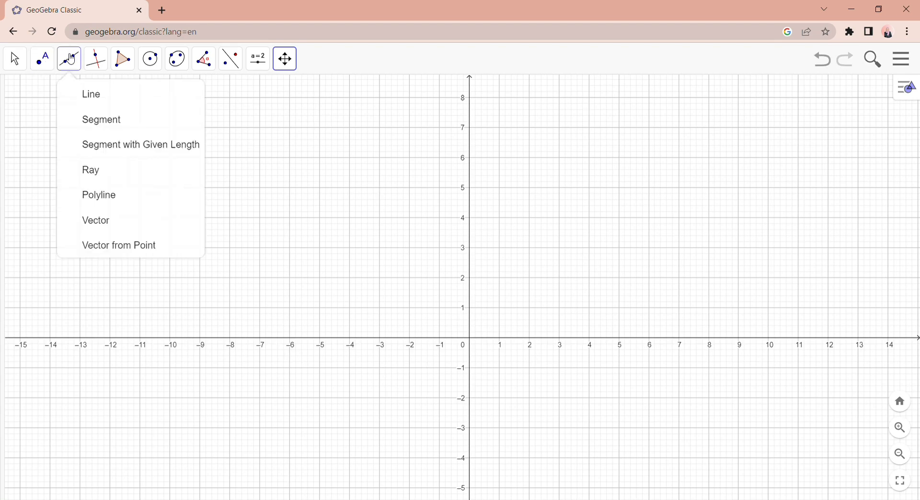
{"action": "left_click", "coordinate": [84, 98]}
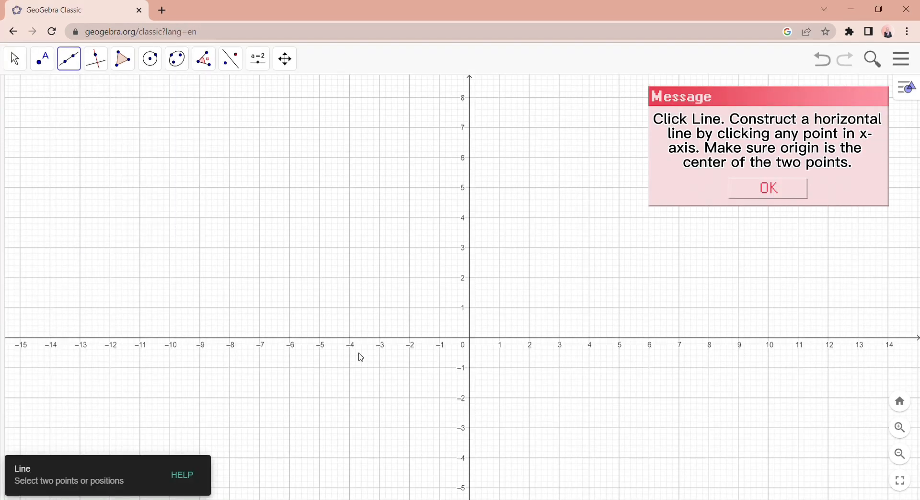
{"action": "left_click", "coordinate": [320, 339]}
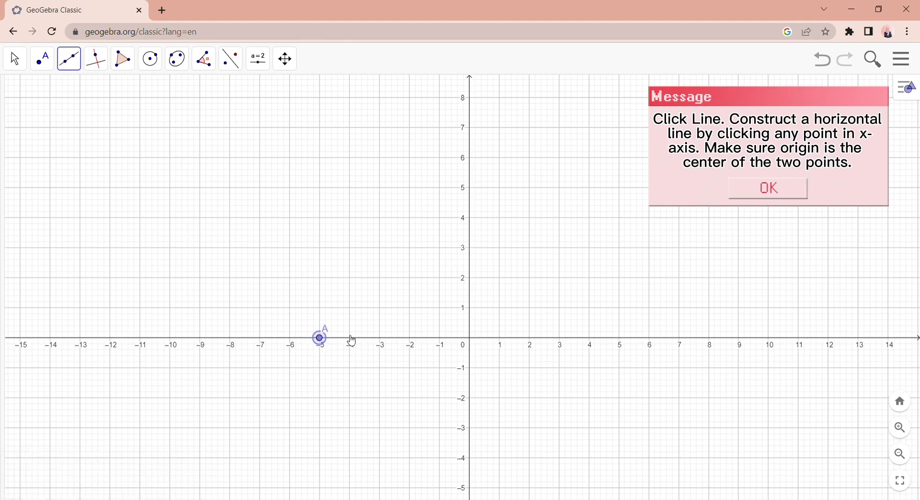
{"action": "left_click", "coordinate": [622, 338]}
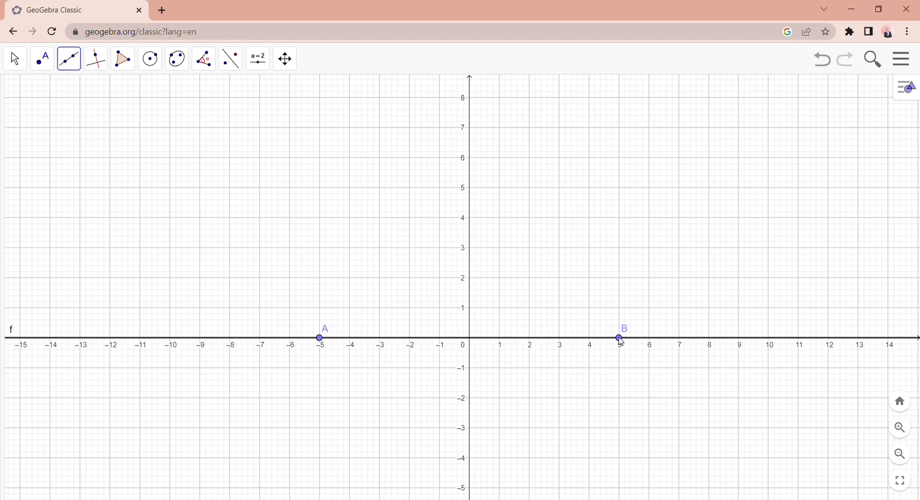
- Construct a circle centred at the origin passing through point B
{"action": "left_click", "coordinate": [151, 60]}
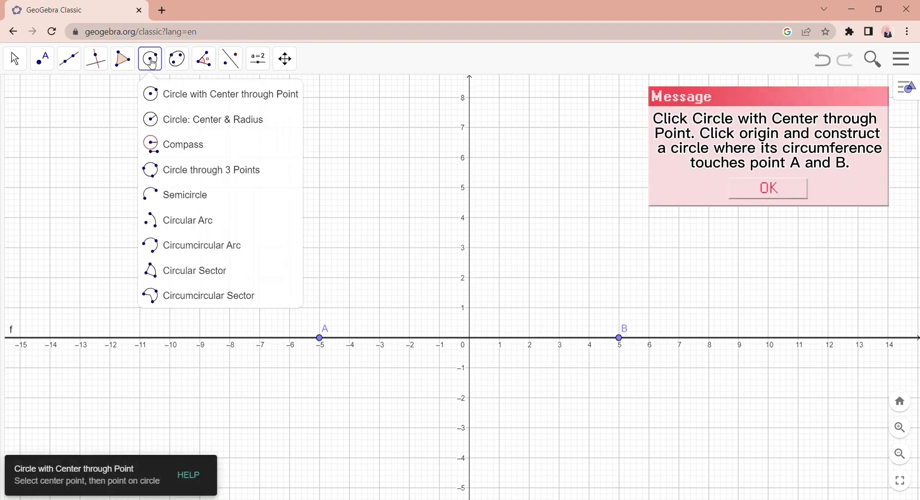
{"action": "left_click", "coordinate": [168, 100]}
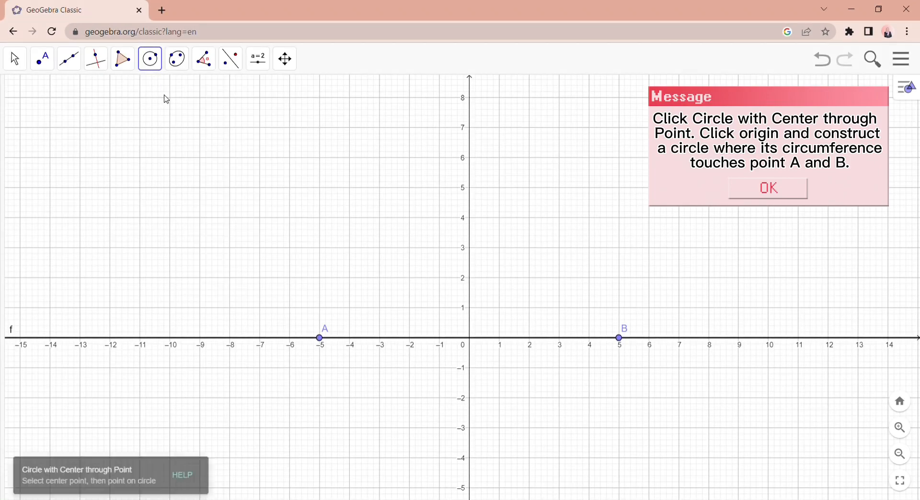
{"action": "left_click", "coordinate": [472, 339]}
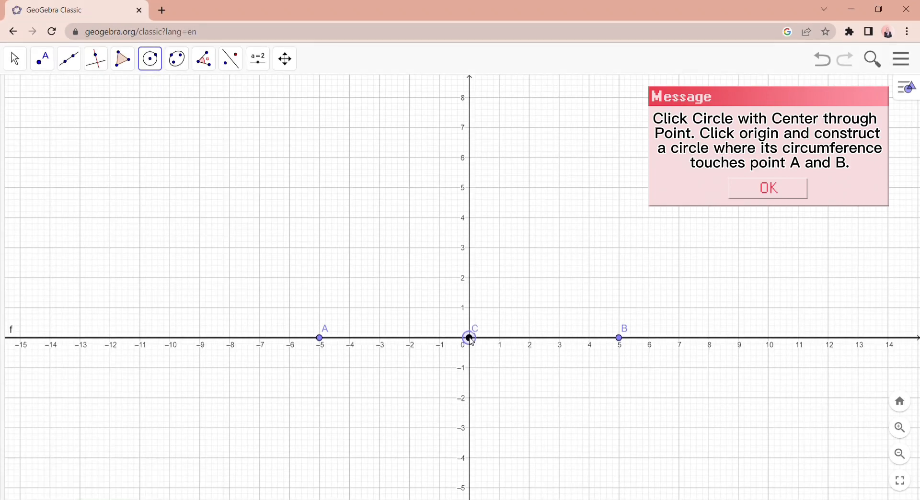
{"action": "left_click", "coordinate": [621, 342]}
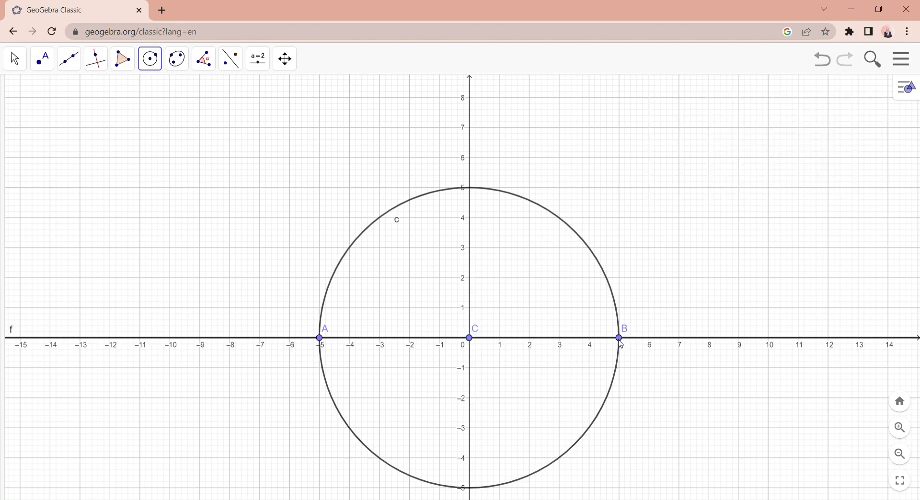
- Construct a circular arc centred at point A, from point B up to the positive y-axis
{"action": "left_click", "coordinate": [159, 62]}
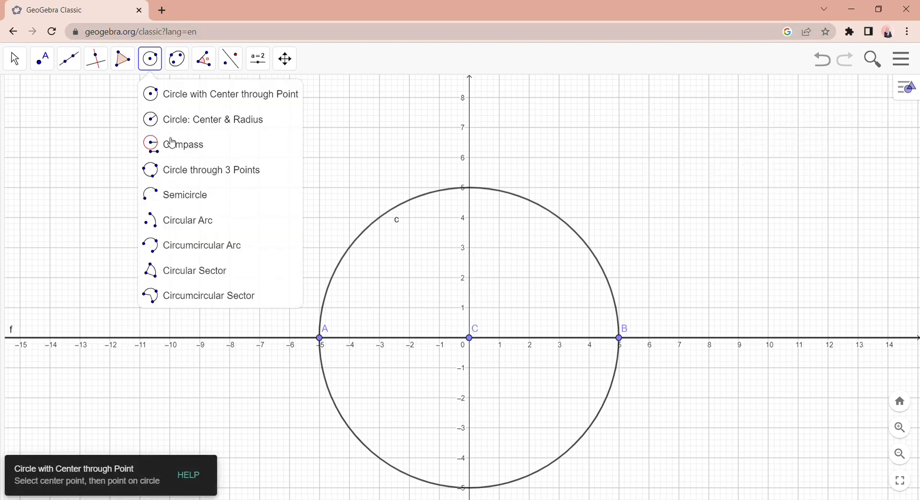
{"action": "left_click", "coordinate": [189, 218]}
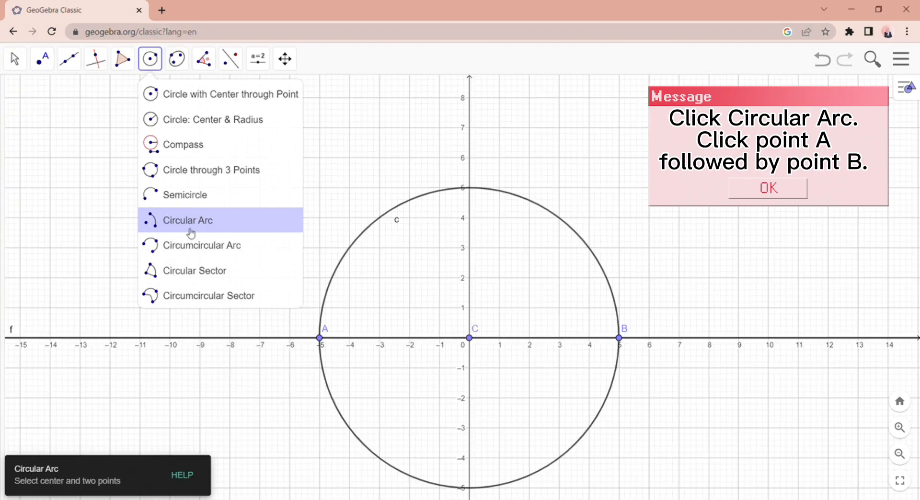
{"action": "left_click", "coordinate": [191, 231]}
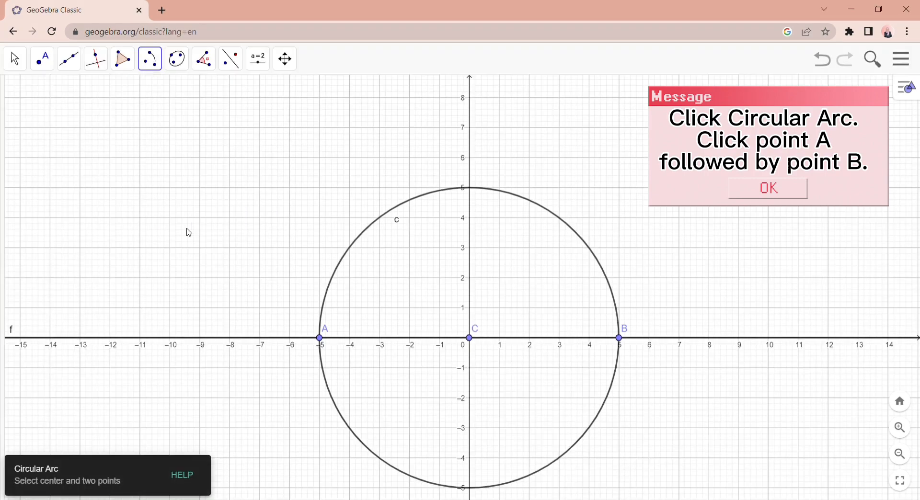
{"action": "left_click", "coordinate": [321, 339]}
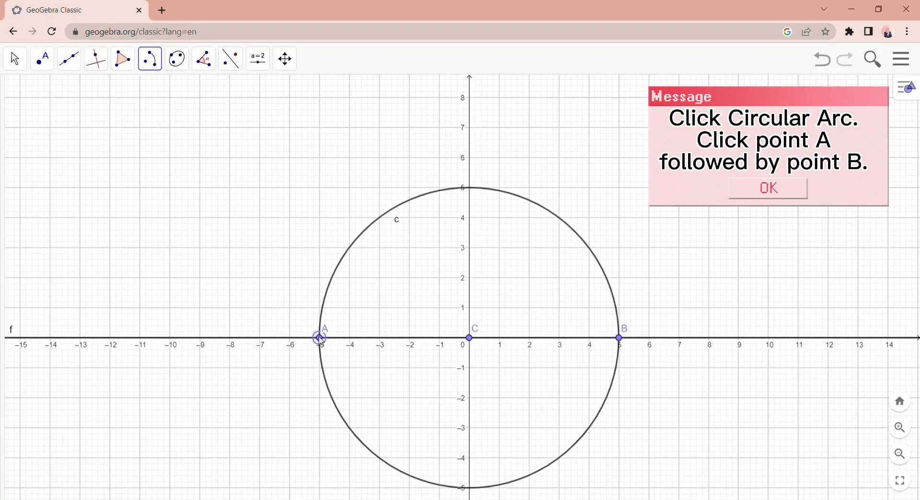
{"action": "left_click", "coordinate": [619, 339]}
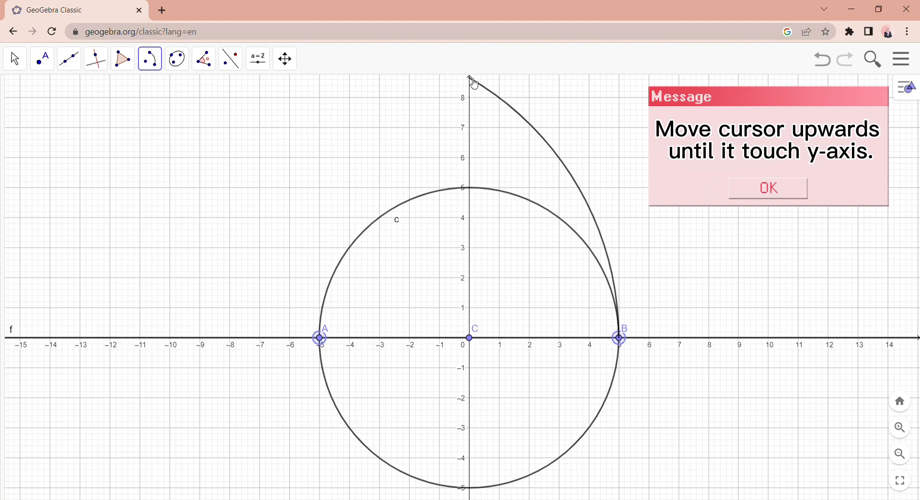
{"action": "left_click", "coordinate": [470, 78]}
- Reflect the circular arc between B and D about the y-axis
{"action": "left_click", "coordinate": [230, 59]}
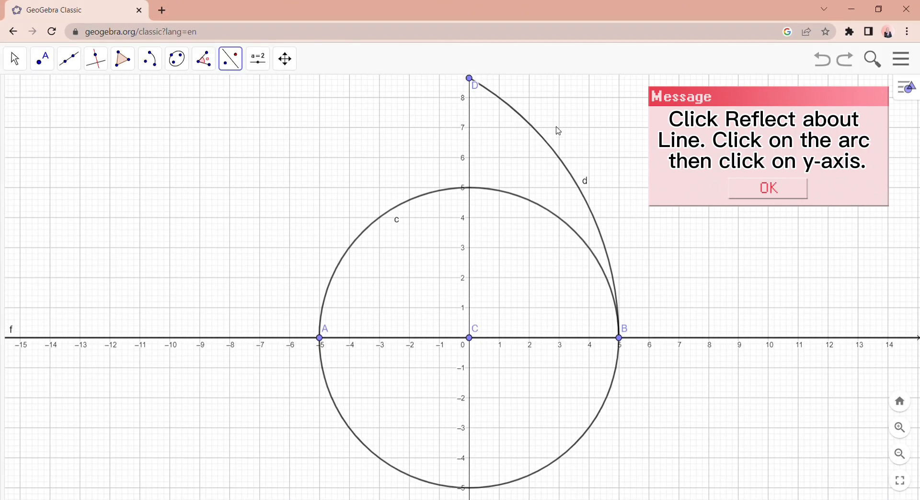
{"action": "left_click", "coordinate": [547, 142]}
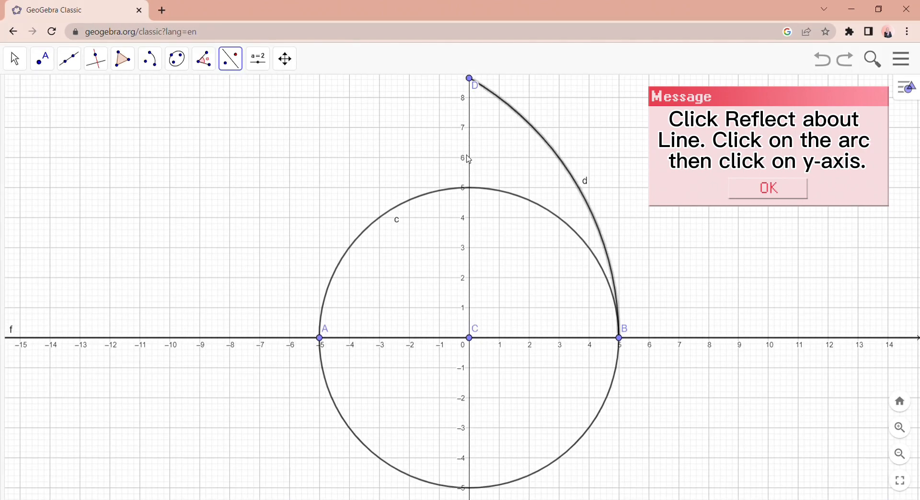
{"action": "left_click", "coordinate": [470, 160]}
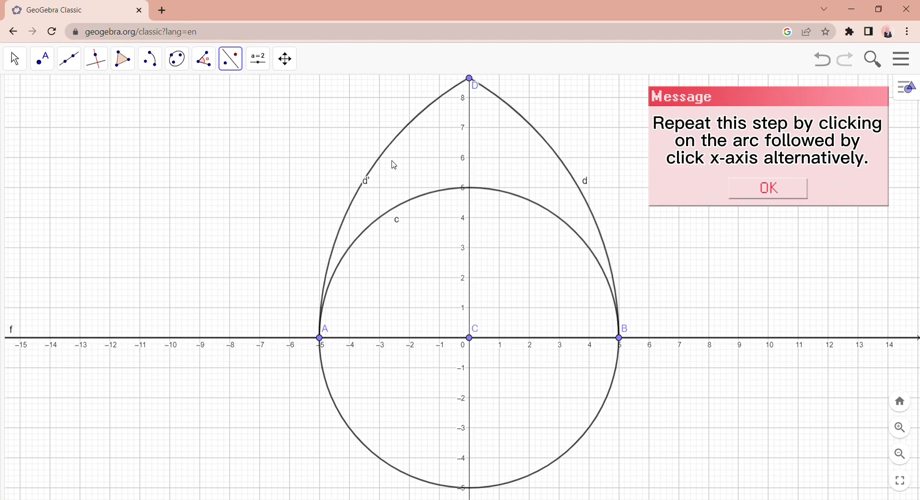
- Reflect both upper arcs about the x-axis to complete the pointed oval around the circle
{"action": "left_click", "coordinate": [335, 251]}
{"action": "left_click", "coordinate": [376, 338]}
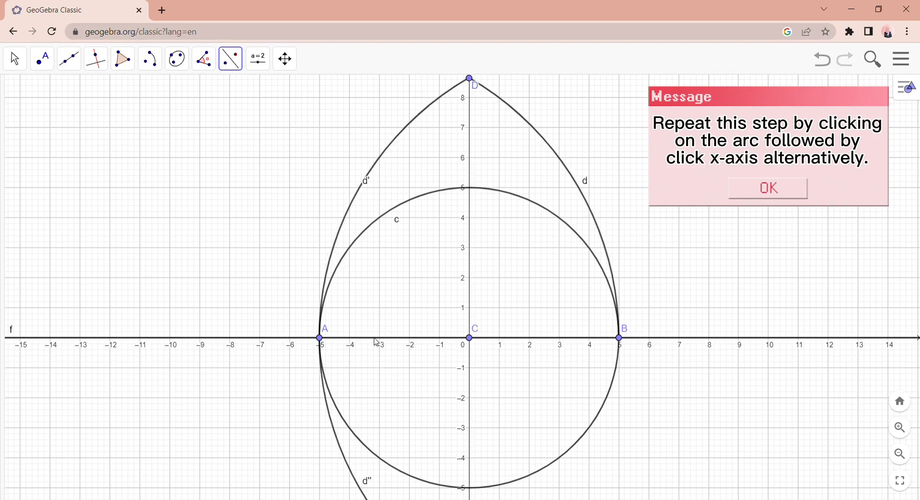
{"action": "left_click", "coordinate": [613, 274]}
{"action": "left_click", "coordinate": [559, 338]}
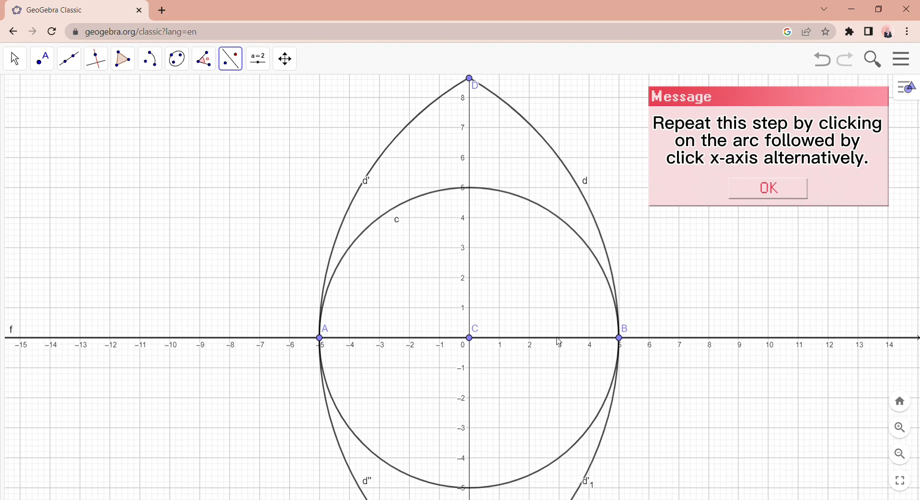
- Construct a vertical line along the y-axis through points C and D
{"action": "left_click", "coordinate": [901, 453]}
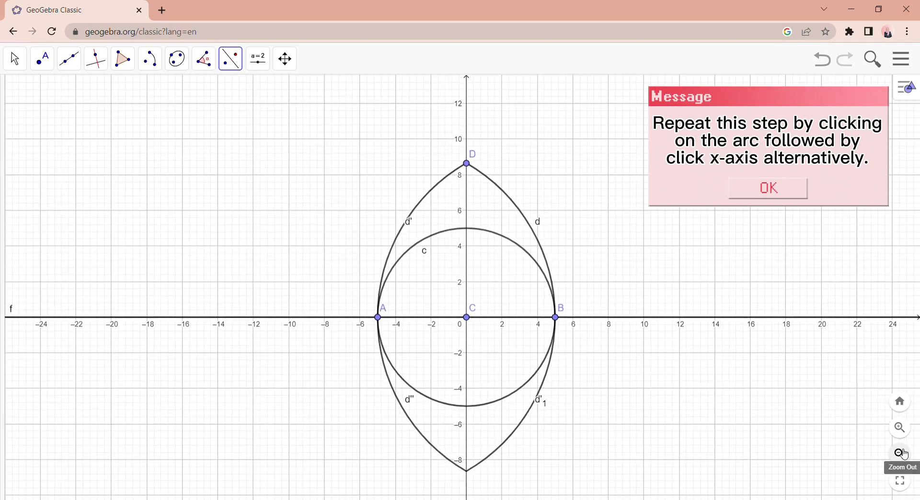
{"action": "left_click", "coordinate": [900, 428]}
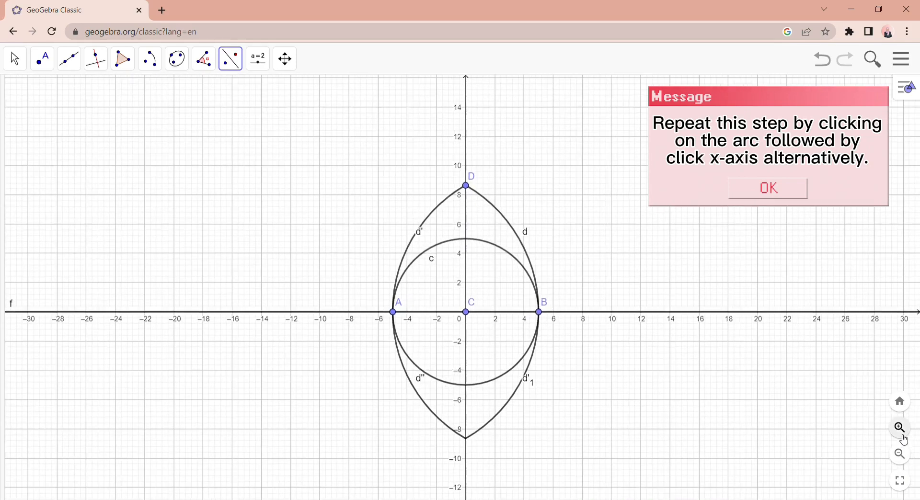
{"action": "left_click", "coordinate": [70, 60]}
{"action": "left_click", "coordinate": [89, 93]}
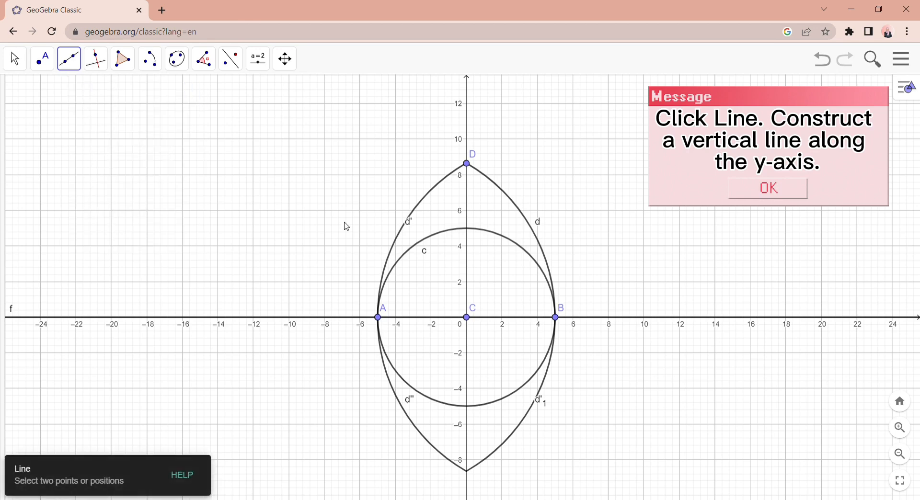
{"action": "left_click", "coordinate": [468, 319]}
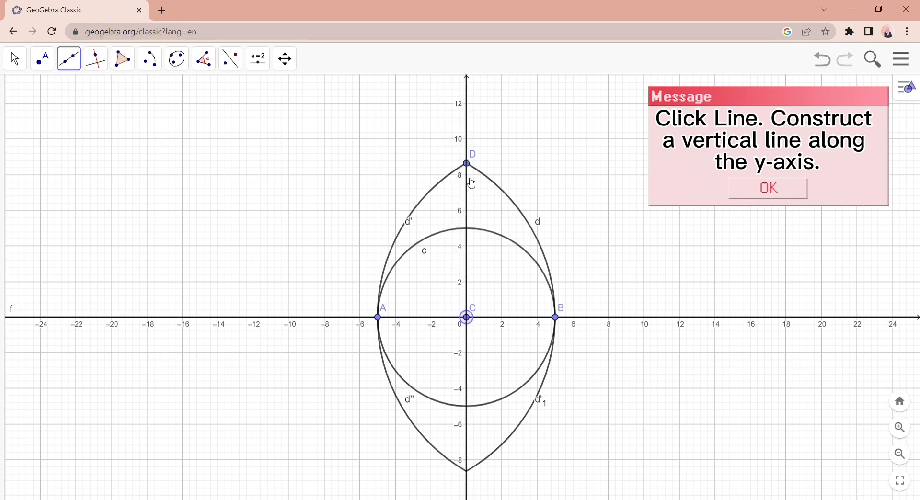
{"action": "left_click", "coordinate": [467, 164]}
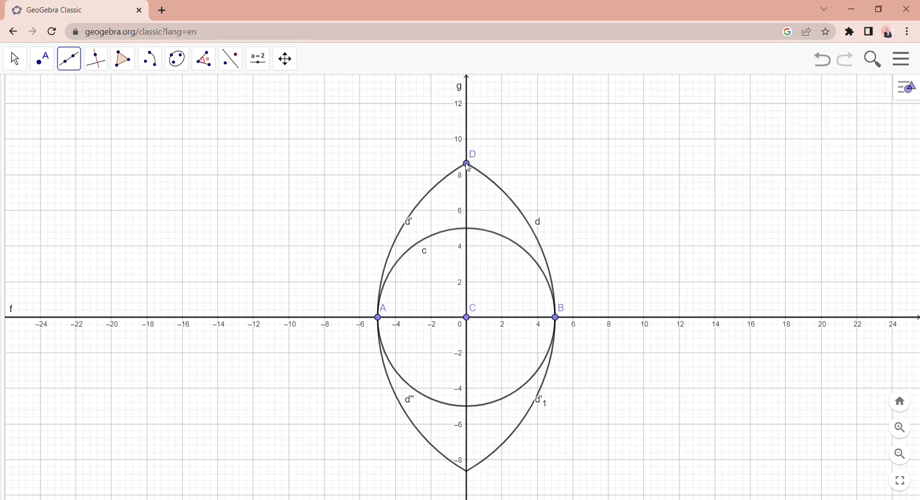
- Draw segments from A to D, from D to B, and from B to the lower intersection of the reflected arcs
{"action": "left_click", "coordinate": [70, 59]}
{"action": "left_click", "coordinate": [85, 121]}
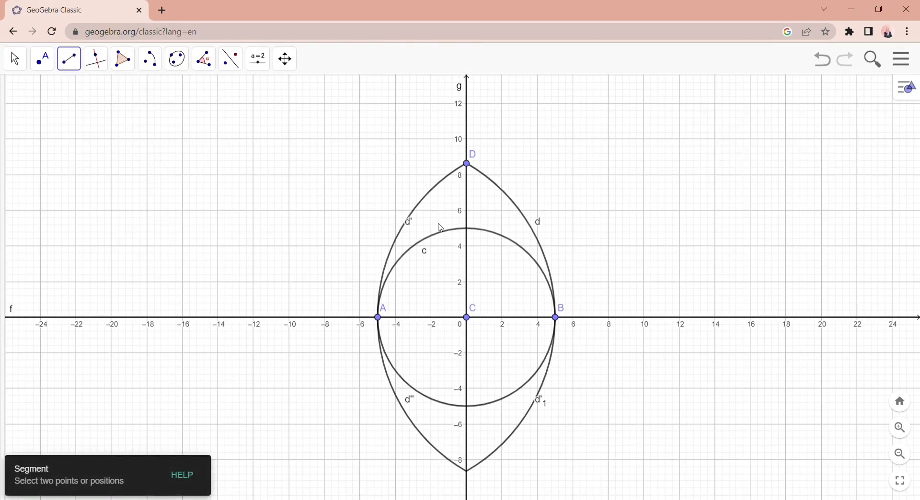
{"action": "left_click", "coordinate": [379, 318]}
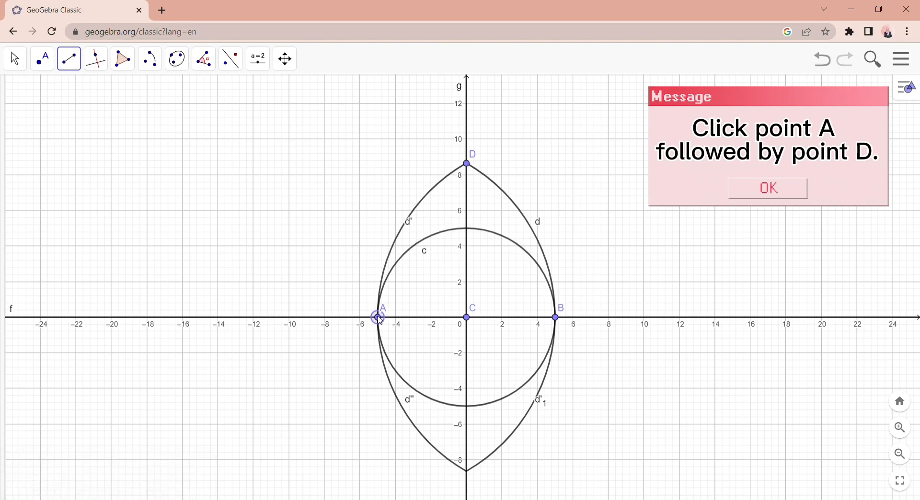
{"action": "left_click", "coordinate": [467, 164]}
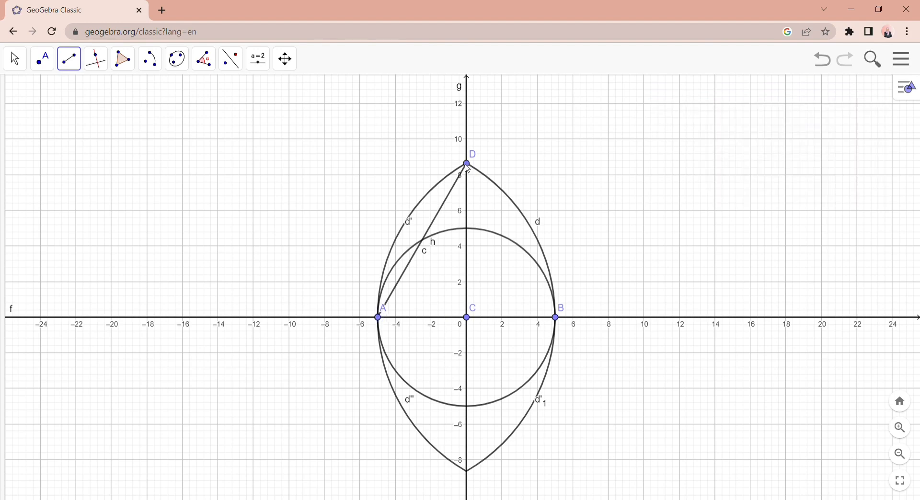
{"action": "left_click", "coordinate": [467, 164]}
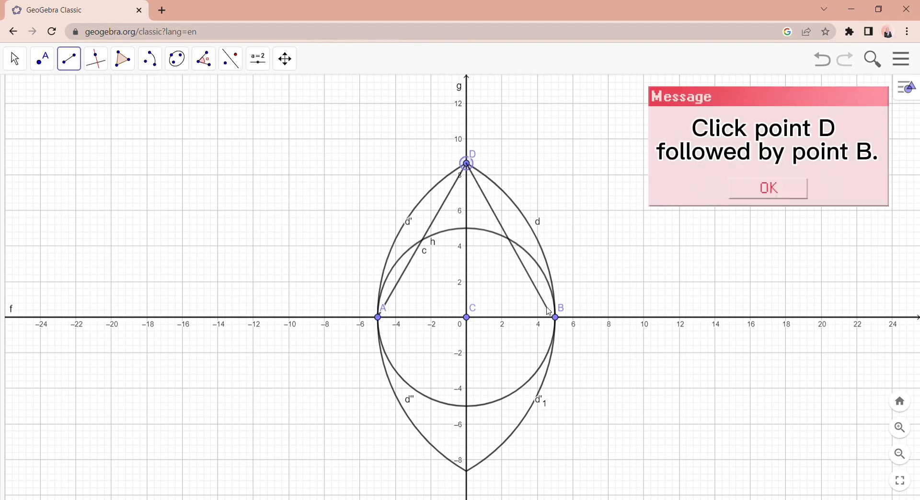
{"action": "left_click", "coordinate": [556, 319]}
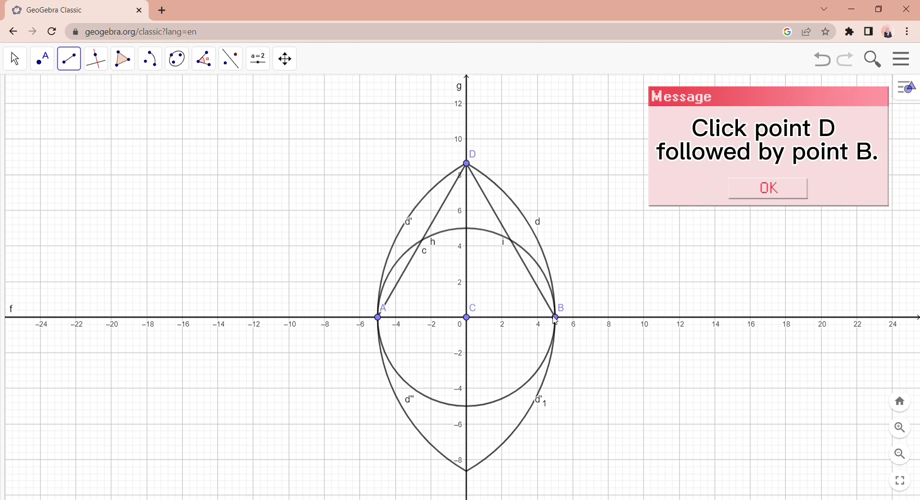
{"action": "left_click", "coordinate": [556, 319]}
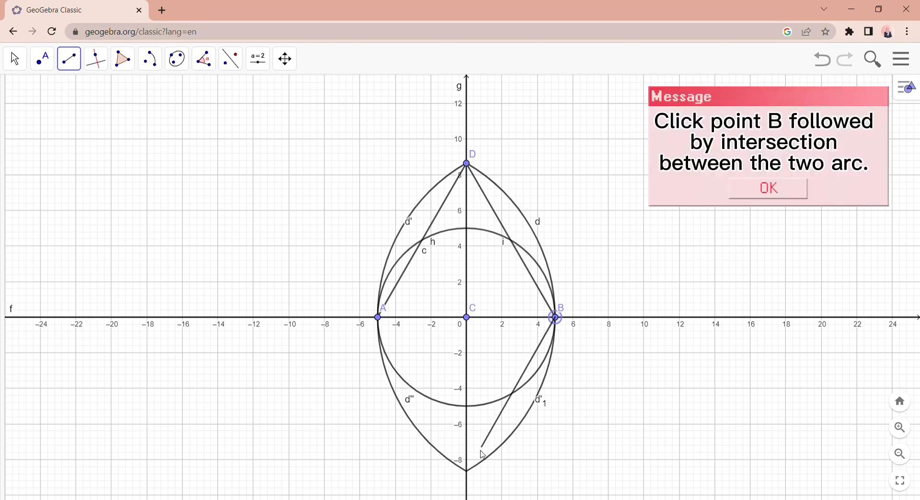
{"action": "left_click", "coordinate": [468, 473]}
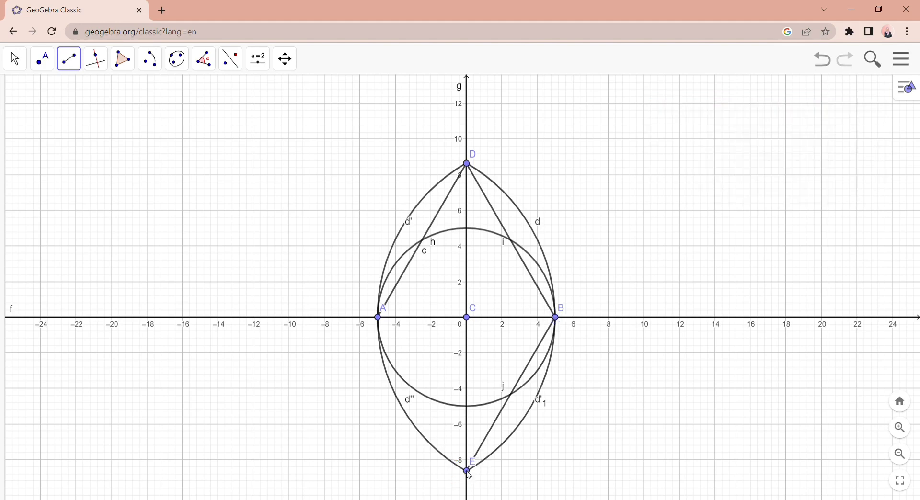
- Draw a segment from E to A to close the rhombus
{"action": "left_click", "coordinate": [468, 472]}
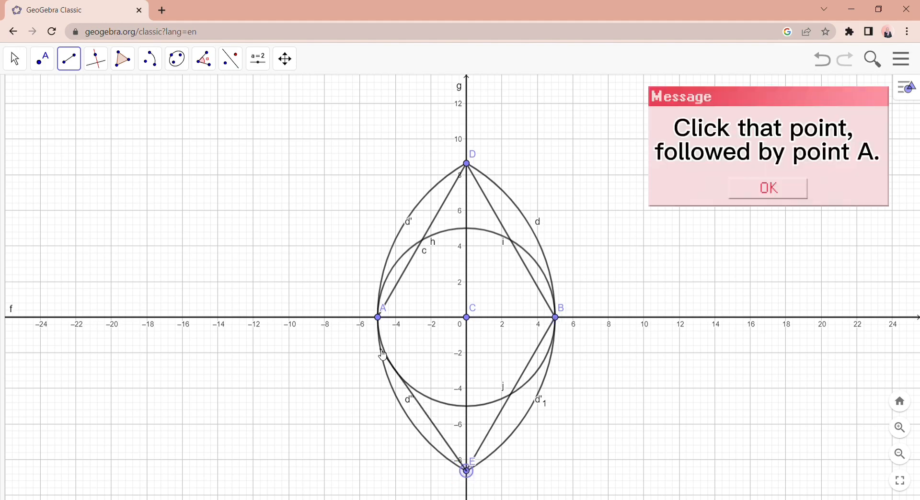
{"action": "left_click", "coordinate": [380, 321]}
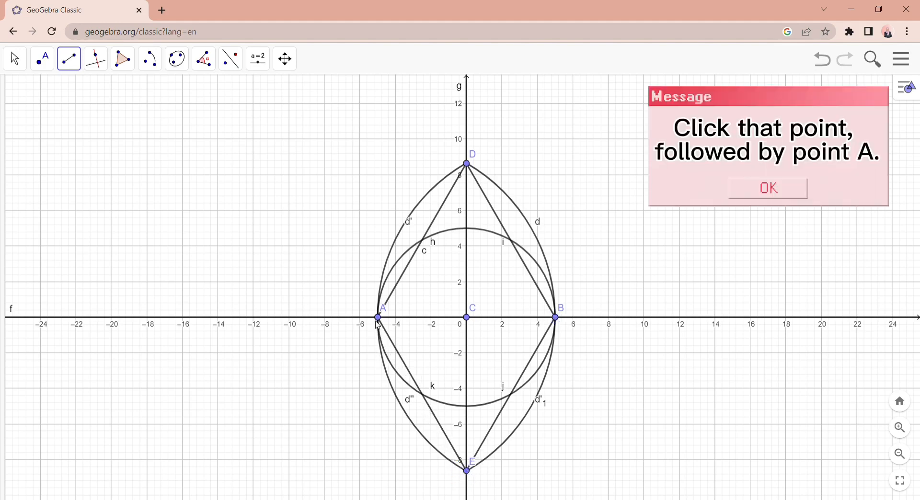
{"action": "key", "text": "Escape"}
- Draw a dotted segment joining the two points where the large circle crosses the lower rhombus sides
{"action": "left_click", "coordinate": [76, 61]}
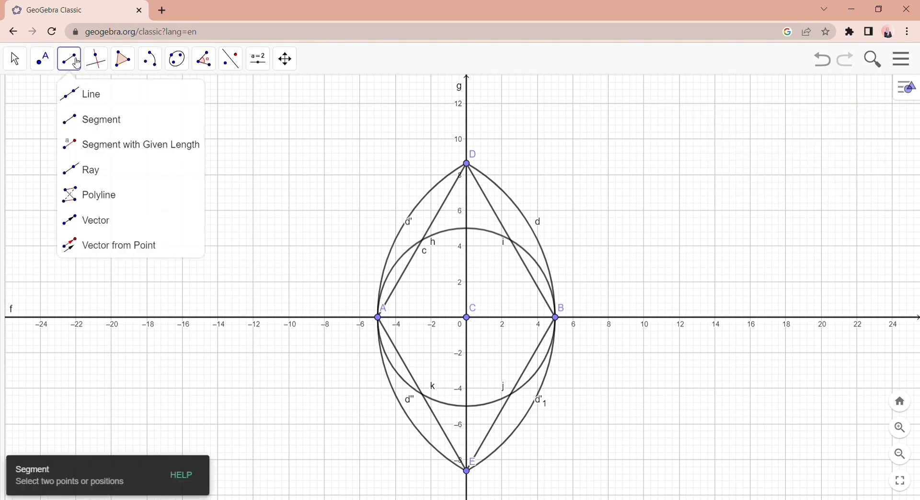
{"action": "left_click", "coordinate": [96, 120]}
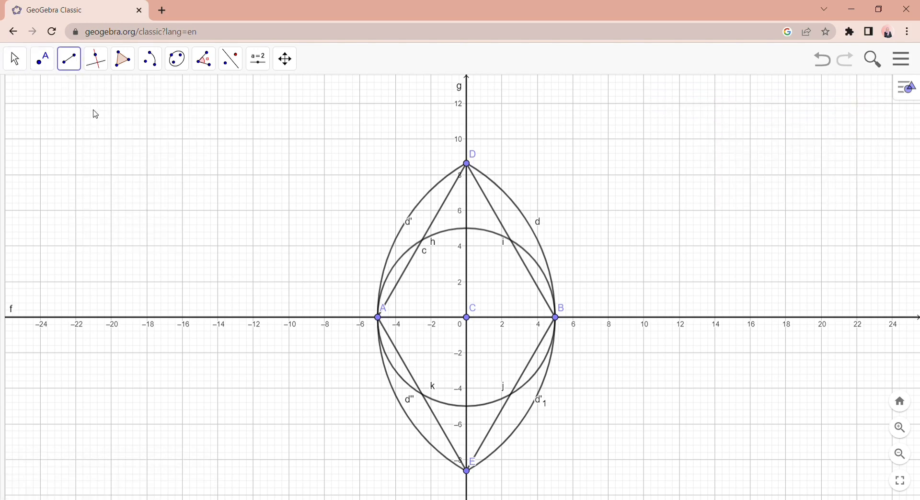
{"action": "left_click", "coordinate": [916, 94]}
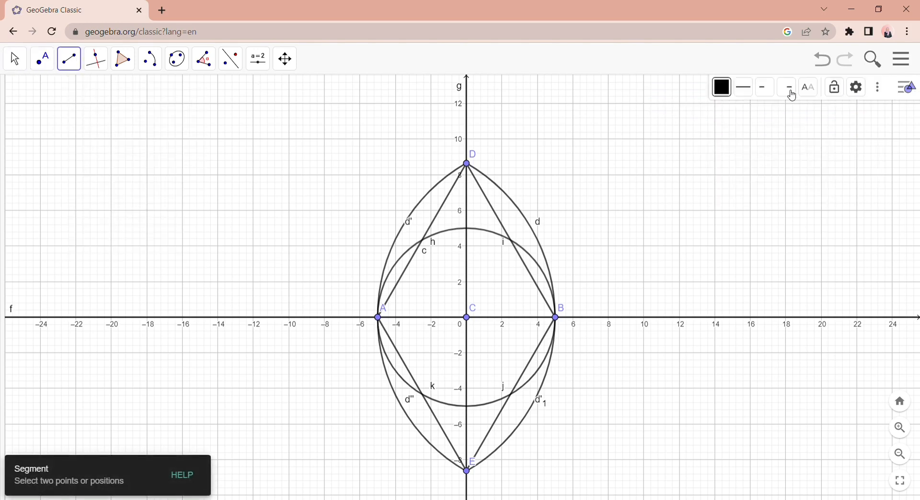
{"action": "left_click", "coordinate": [754, 94]}
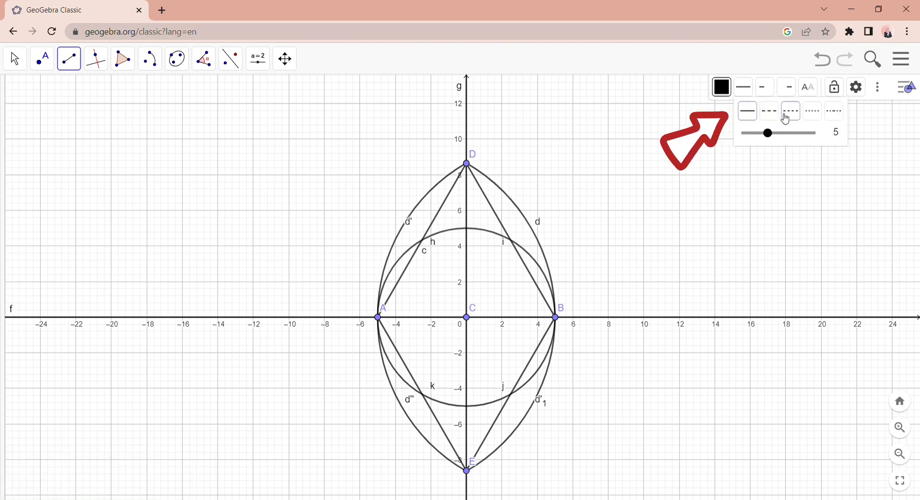
{"action": "left_click", "coordinate": [811, 115]}
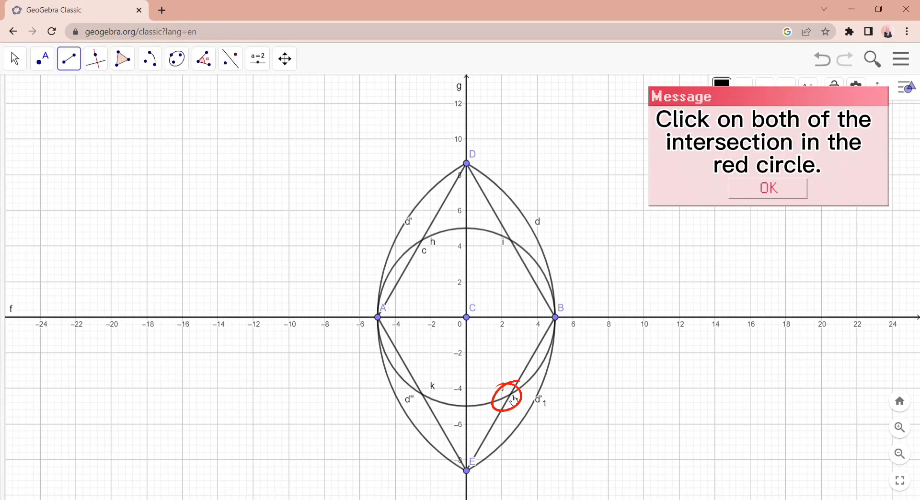
{"action": "left_click", "coordinate": [511, 395]}
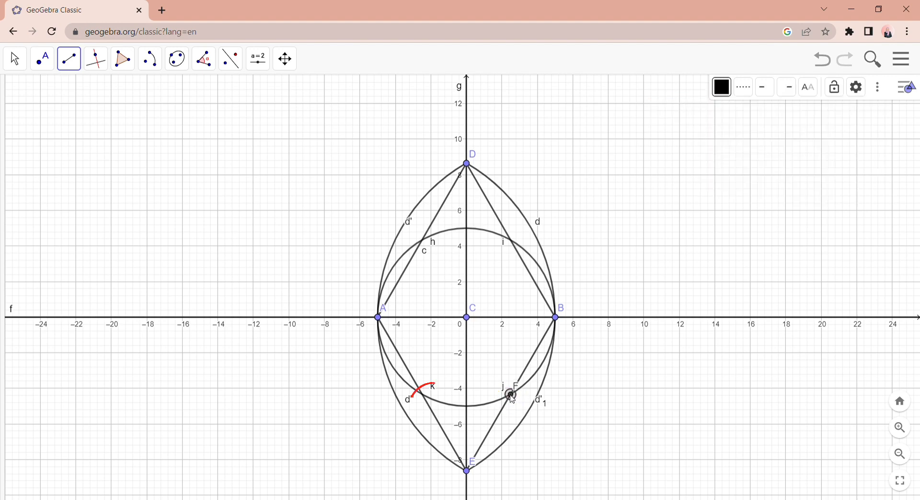
{"action": "left_click", "coordinate": [425, 396]}
- Construct a circle through F centred where the dotted segment crosses the y-axis, and another centred at C touching that circle's upper edge
{"action": "left_click", "coordinate": [150, 59]}
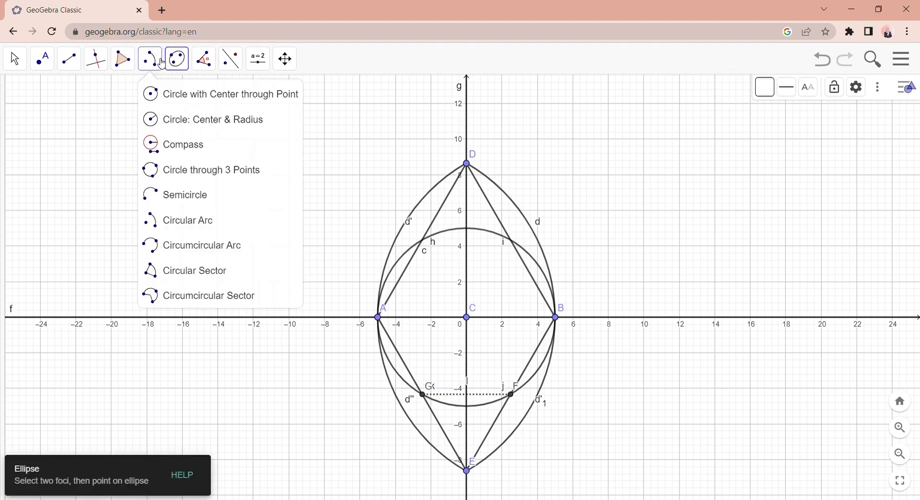
{"action": "left_click", "coordinate": [182, 245]}
{"action": "left_click", "coordinate": [162, 64]}
{"action": "left_click", "coordinate": [165, 96]}
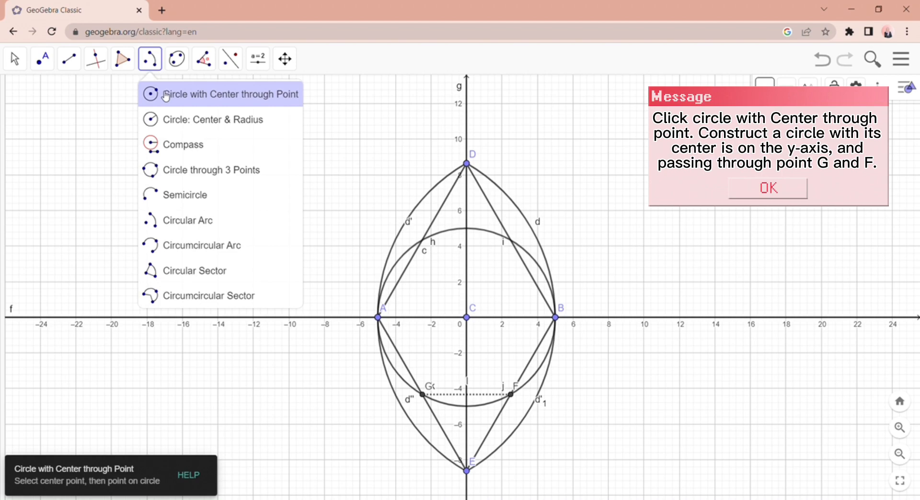
{"action": "left_click", "coordinate": [165, 96]}
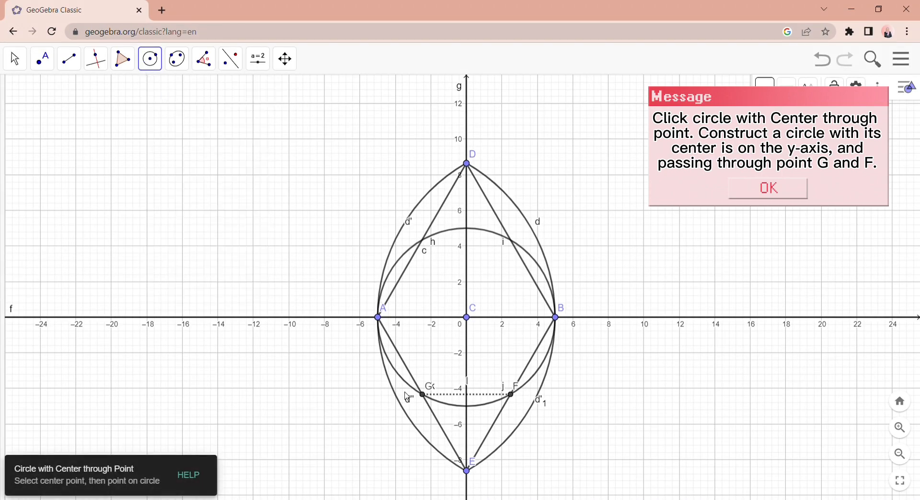
{"action": "left_click", "coordinate": [467, 394]}
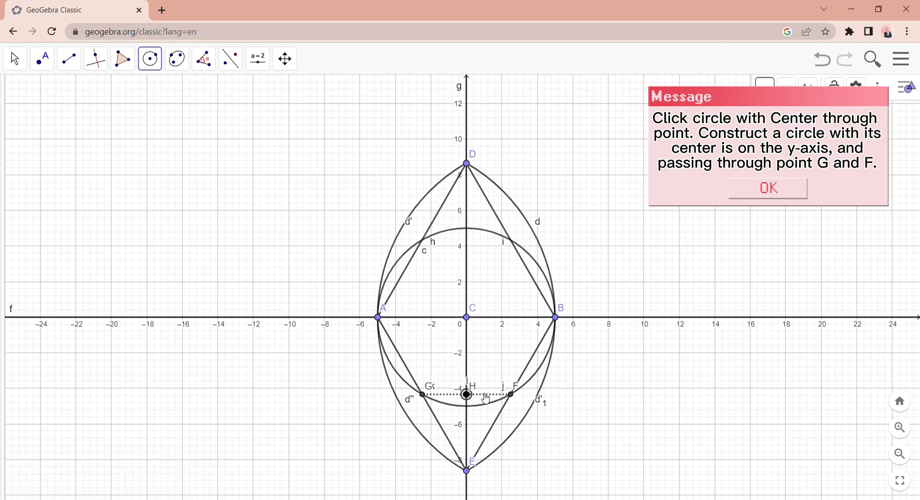
{"action": "left_click", "coordinate": [515, 399]}
{"action": "left_click", "coordinate": [468, 319]}
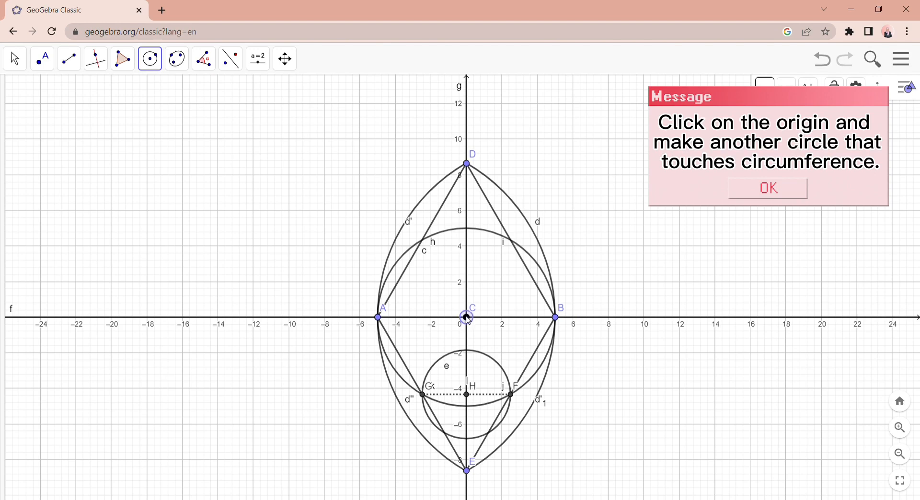
{"action": "left_click", "coordinate": [470, 354]}
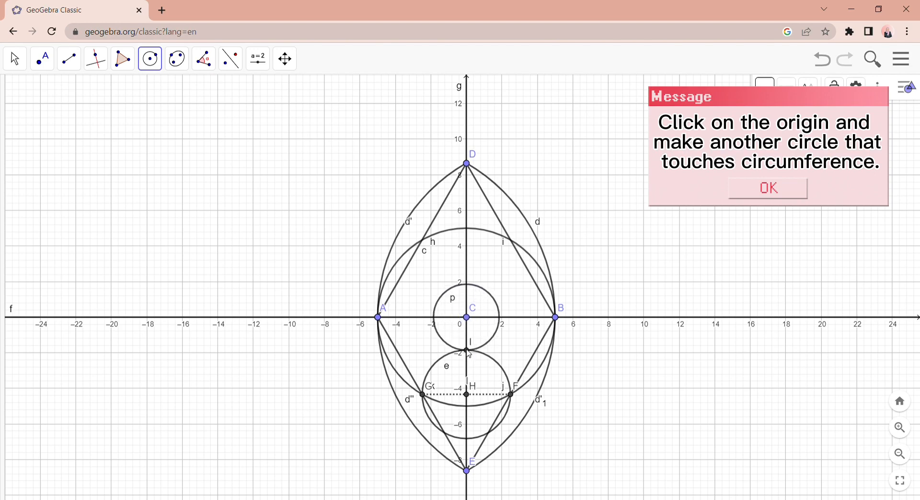
- Measure the distance from C to I, the radius of the small central circle
{"action": "left_click", "coordinate": [207, 68]}
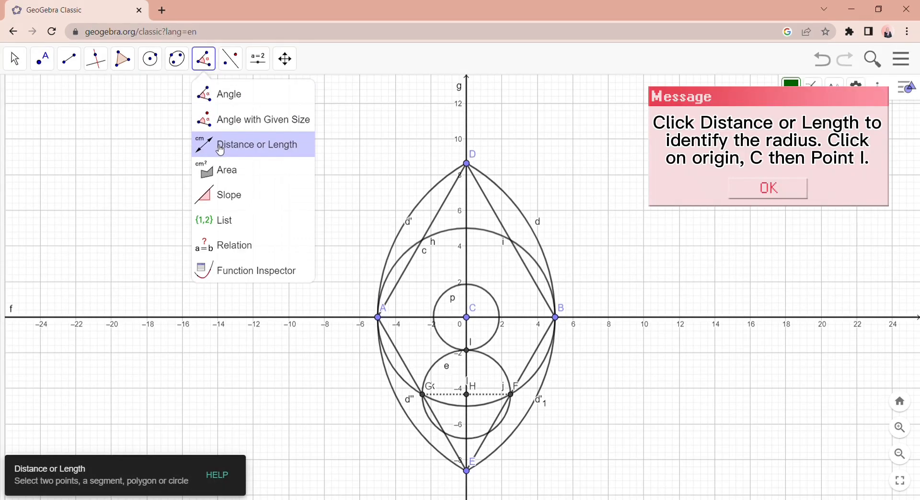
{"action": "left_click", "coordinate": [220, 149]}
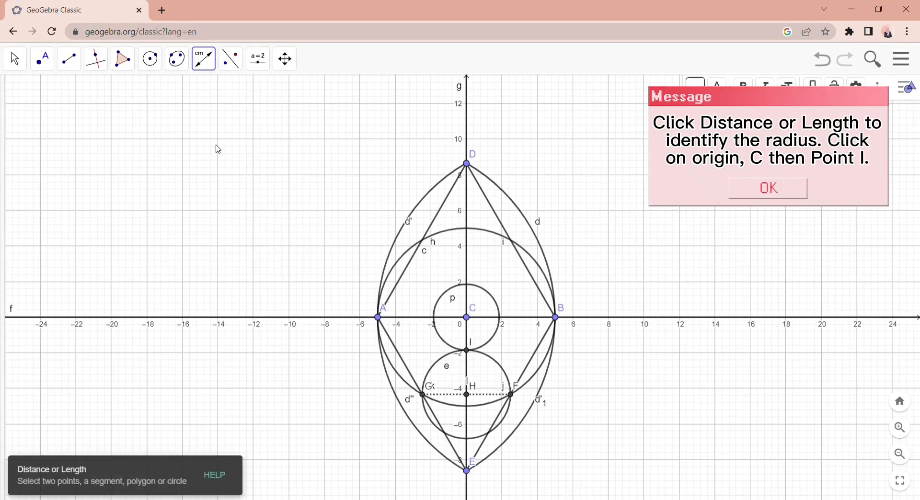
{"action": "left_click", "coordinate": [468, 318]}
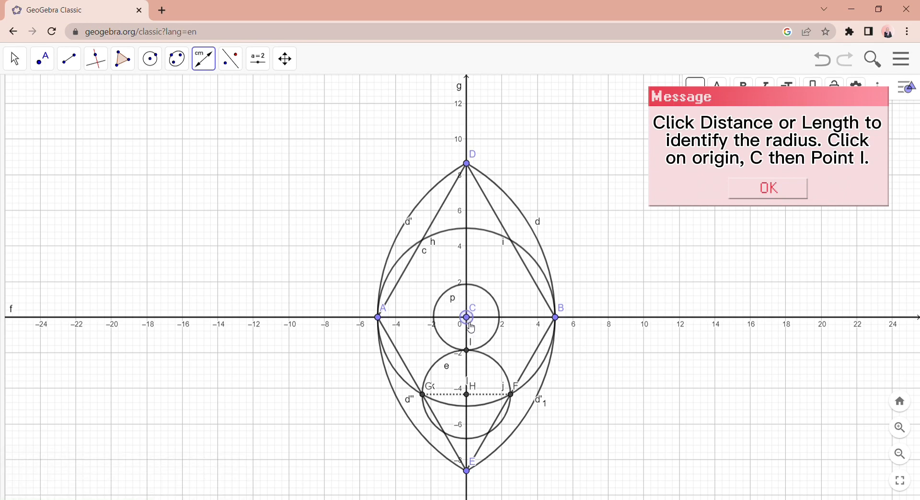
{"action": "left_click", "coordinate": [469, 353]}
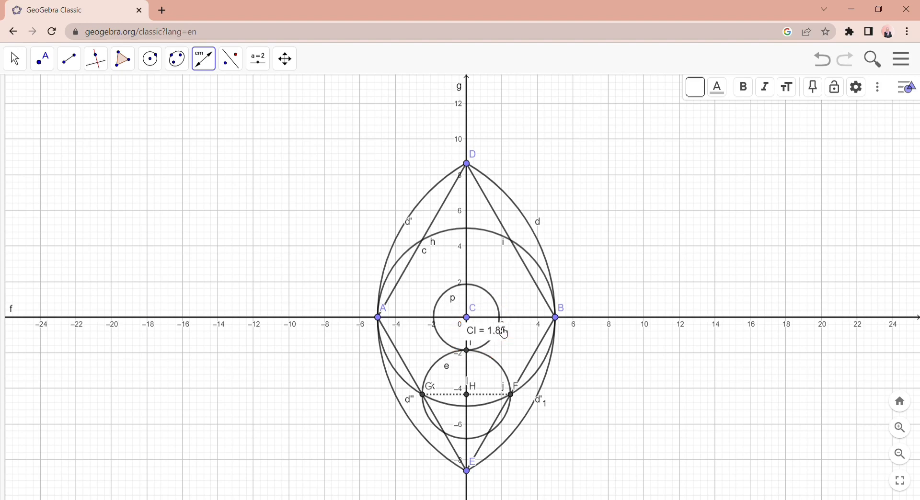
- Construct circles of radius 1.85 centred at A and at B
{"action": "left_click", "coordinate": [157, 65]}
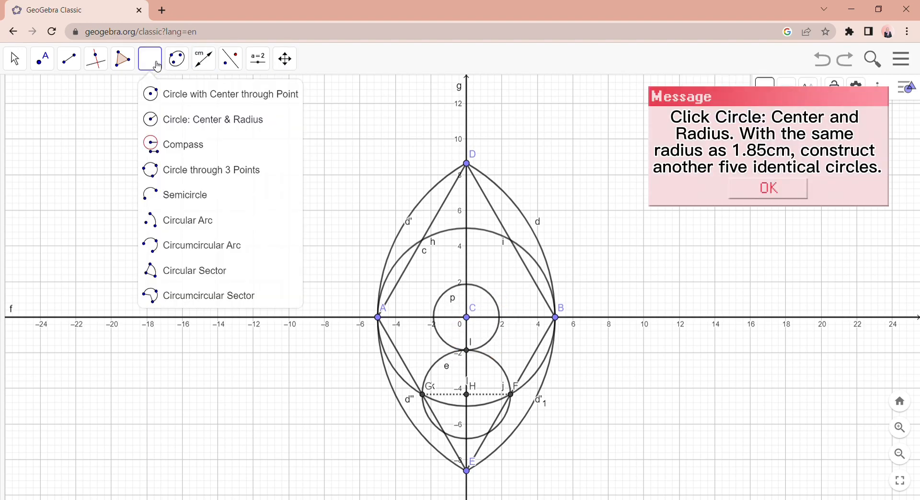
{"action": "left_click", "coordinate": [193, 129]}
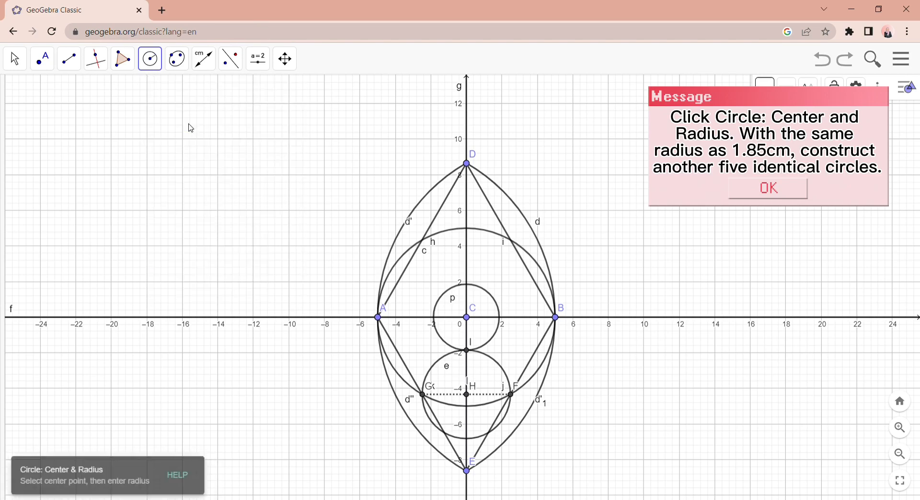
{"action": "left_click", "coordinate": [379, 318]}
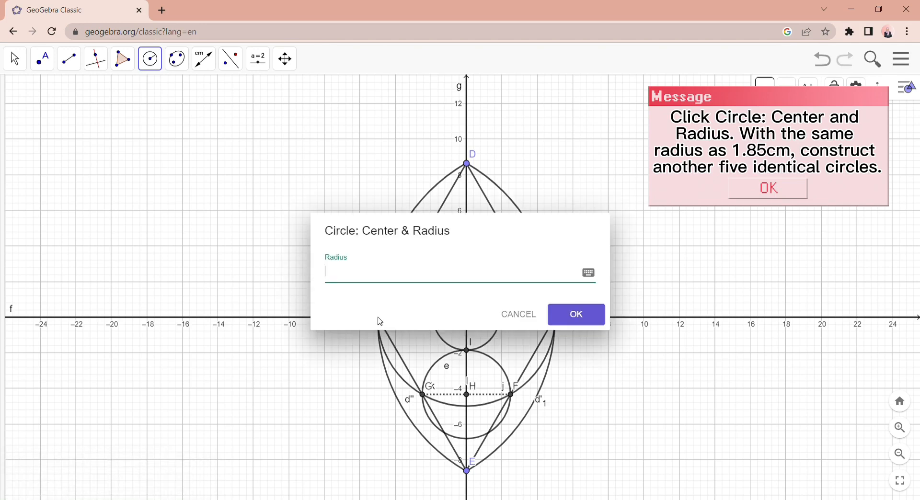
{"action": "type", "text": "1.85"}
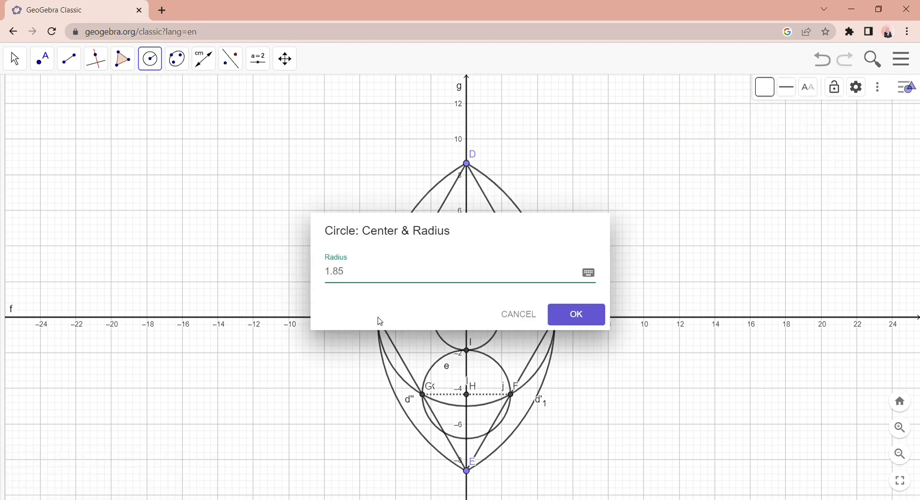
{"action": "key", "text": "Return"}
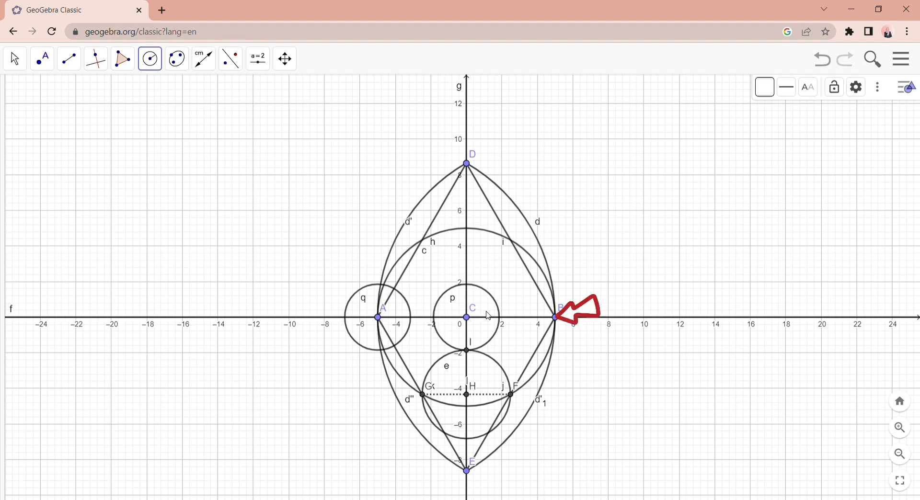
{"action": "left_click", "coordinate": [559, 319]}
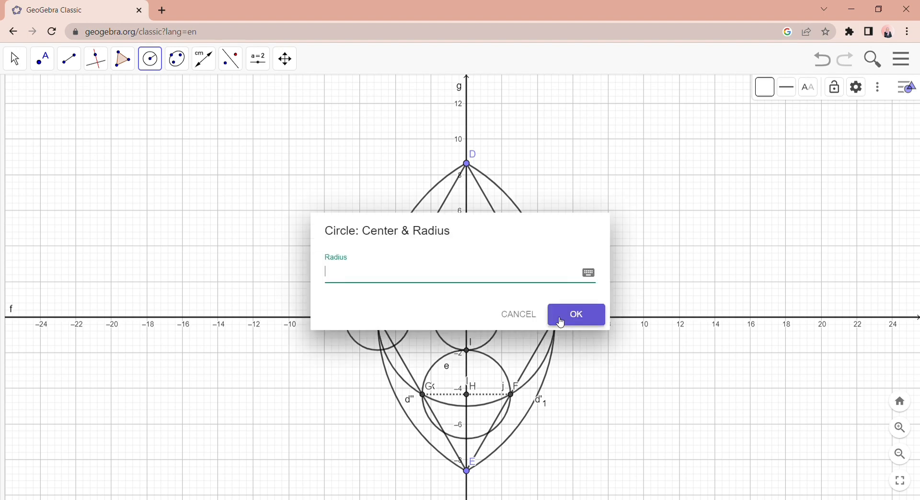
{"action": "type", "text": "1.85"}
{"action": "key", "text": "Return"}
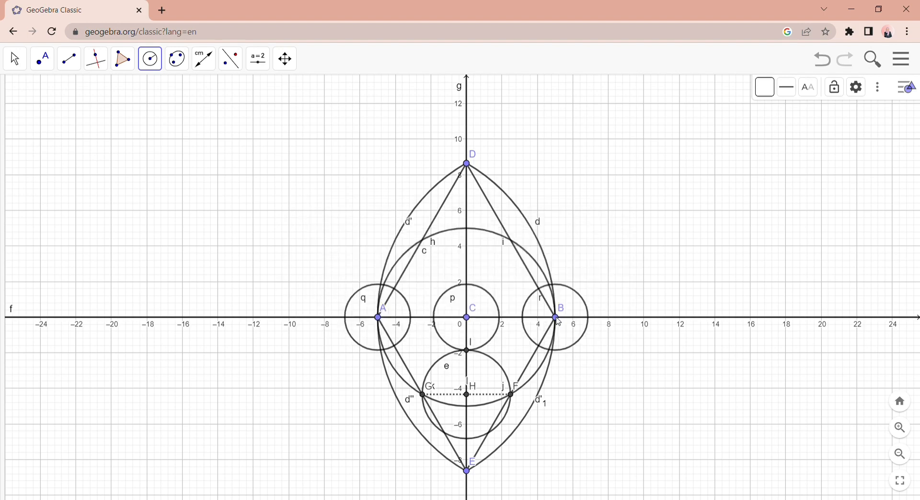
- Construct circles of radius 1.85 centred at the two points where the large circle crosses the upper rhombus sides
{"action": "left_click", "coordinate": [516, 246]}
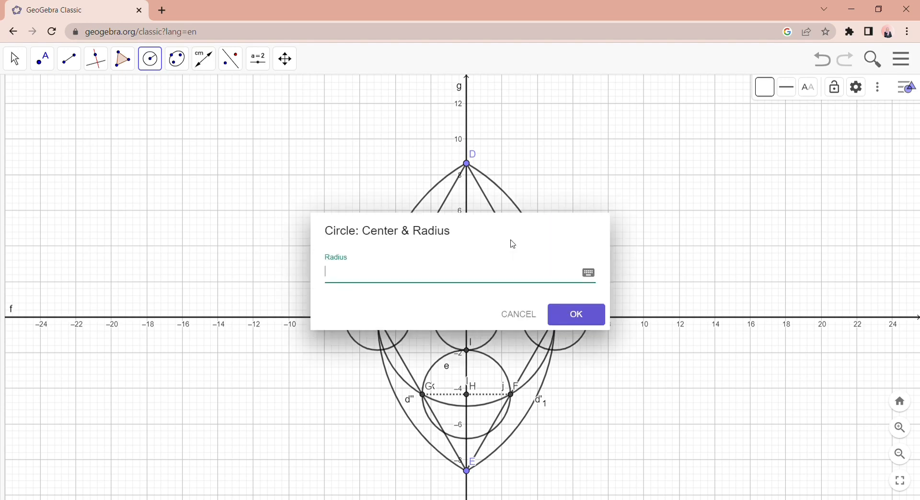
{"action": "type", "text": "5"}
{"action": "key", "text": "Return"}
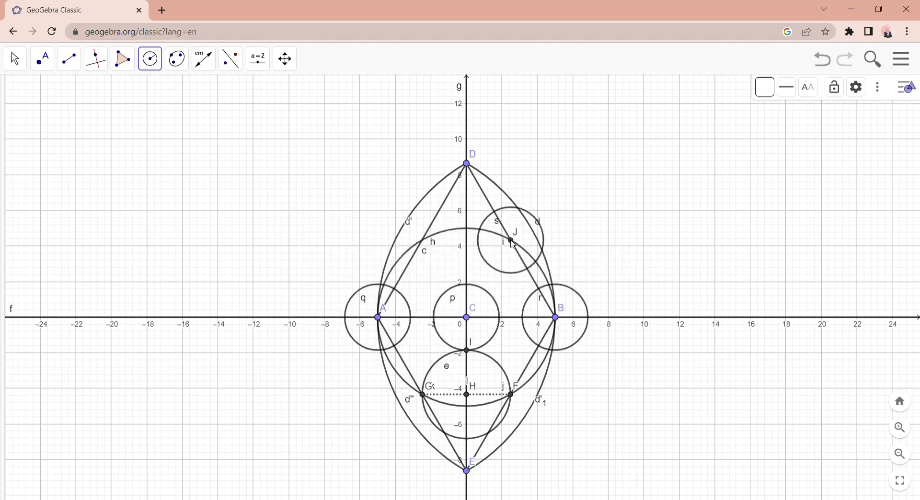
{"action": "left_click", "coordinate": [427, 246]}
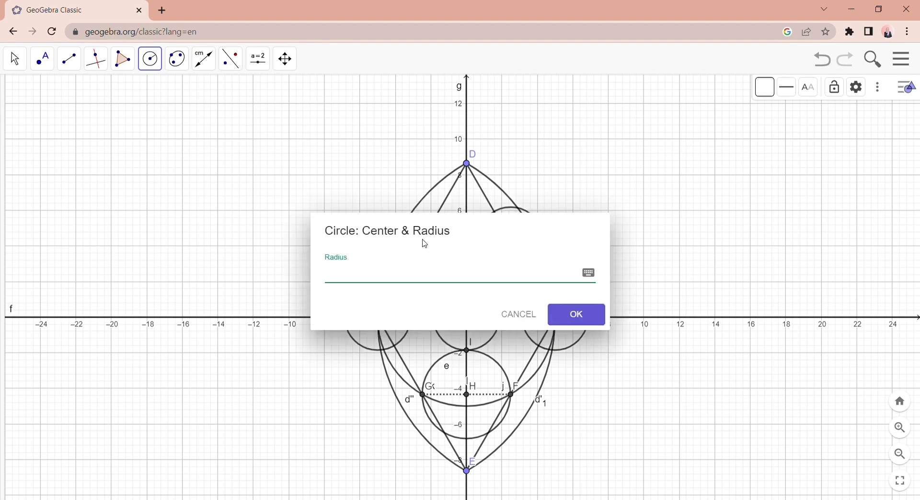
{"action": "type", "text": "1.85"}
{"action": "key", "text": "Return"}
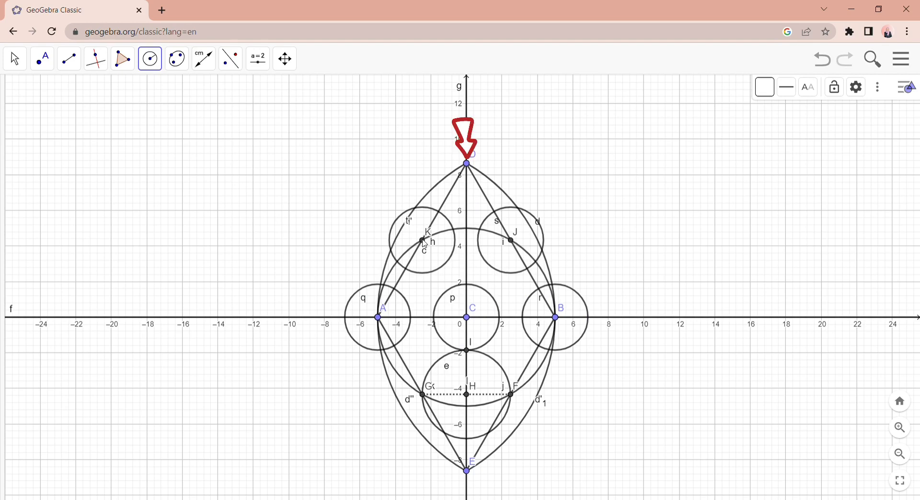
- Construct a circle of radius 1.85 centred at D
{"action": "left_click", "coordinate": [468, 165]}
{"action": "type", "text": "1.85"}
{"action": "key", "text": "Return"}
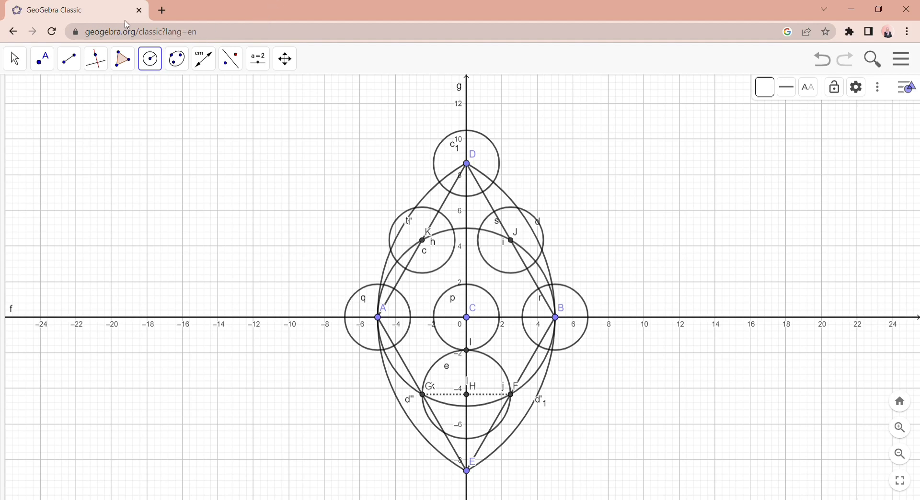
- Construct a line through A and J and another line through B and K
{"action": "left_click", "coordinate": [69, 59]}
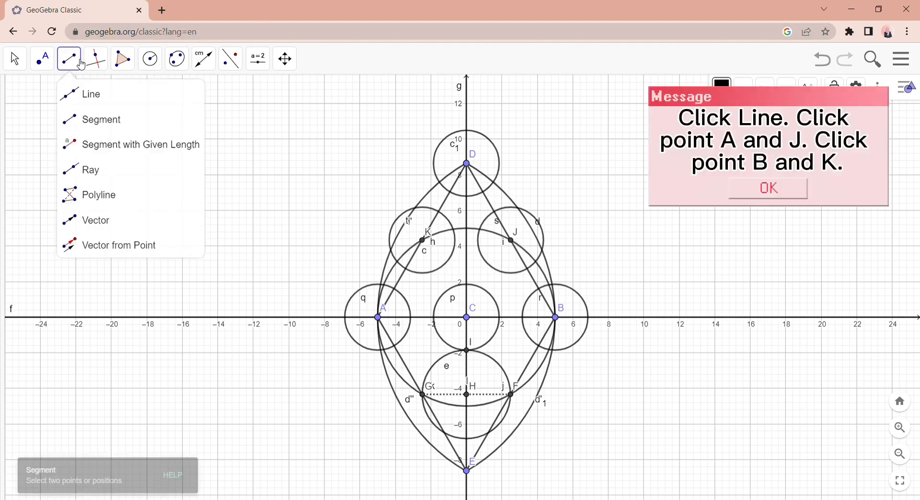
{"action": "left_click", "coordinate": [96, 110]}
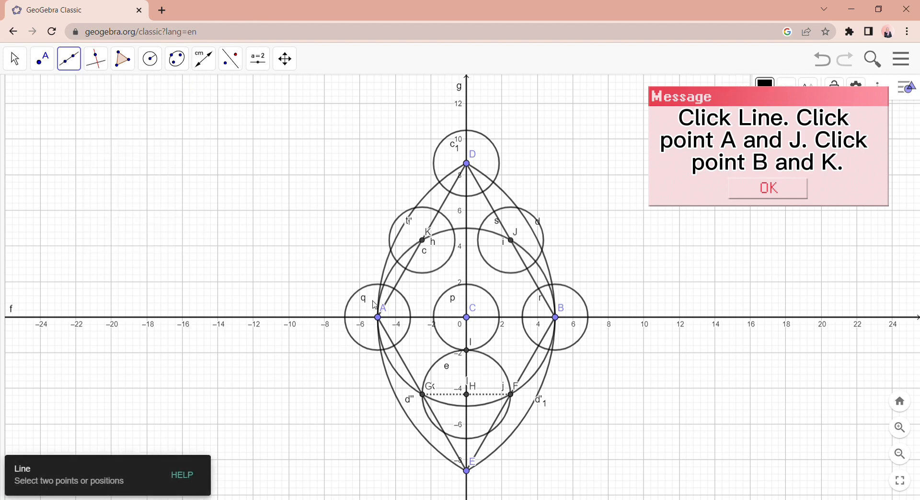
{"action": "left_click", "coordinate": [381, 320]}
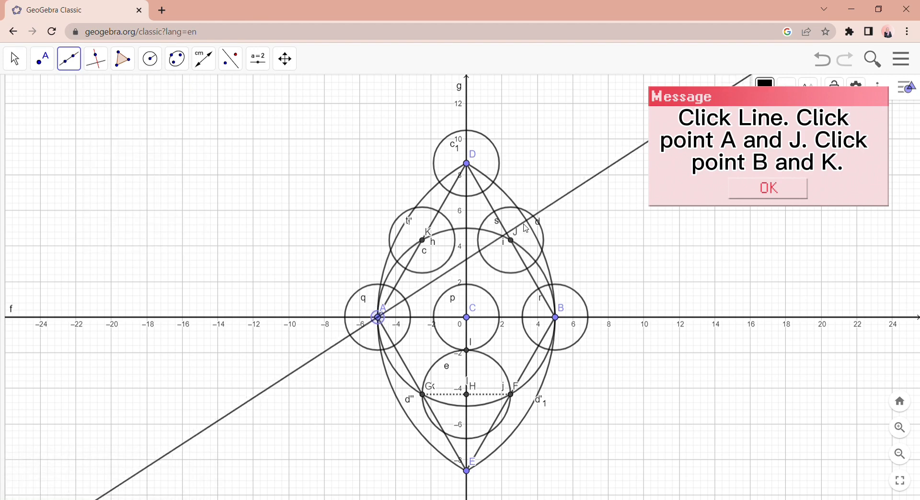
{"action": "left_click", "coordinate": [515, 244]}
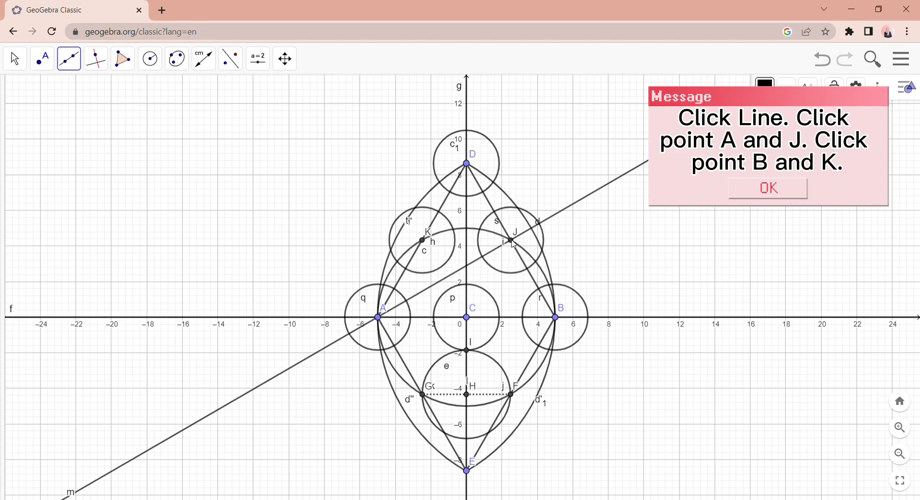
{"action": "left_click", "coordinate": [557, 319]}
{"action": "left_click", "coordinate": [423, 241]}
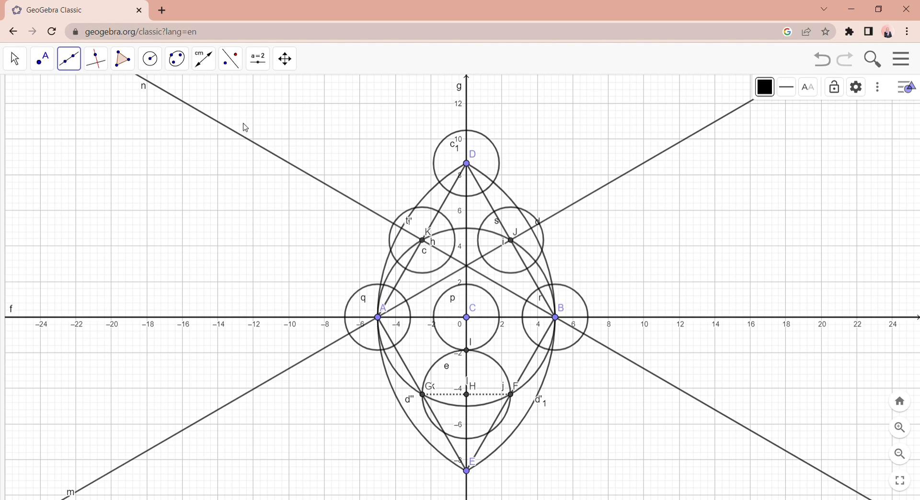
- Construct a circle centred where lines AJ and BK intersect, passing through the topmost point of the circle around C
{"action": "left_click", "coordinate": [155, 69]}
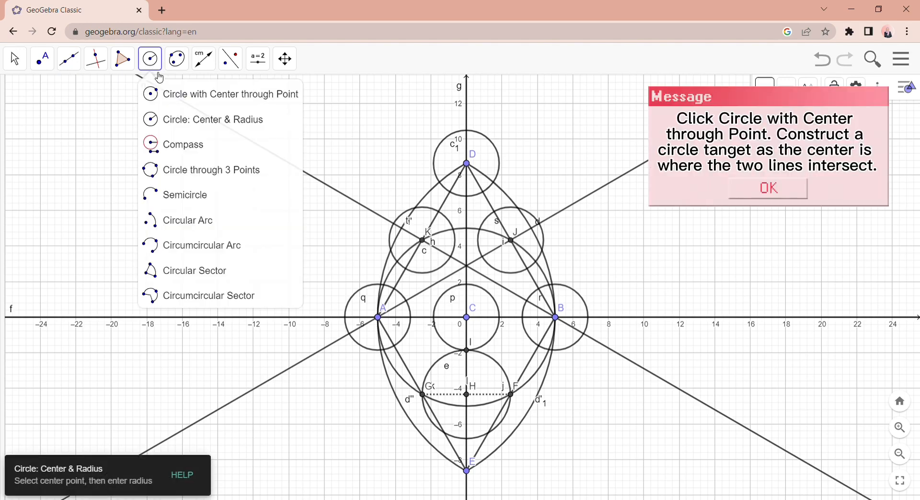
{"action": "left_click", "coordinate": [178, 98]}
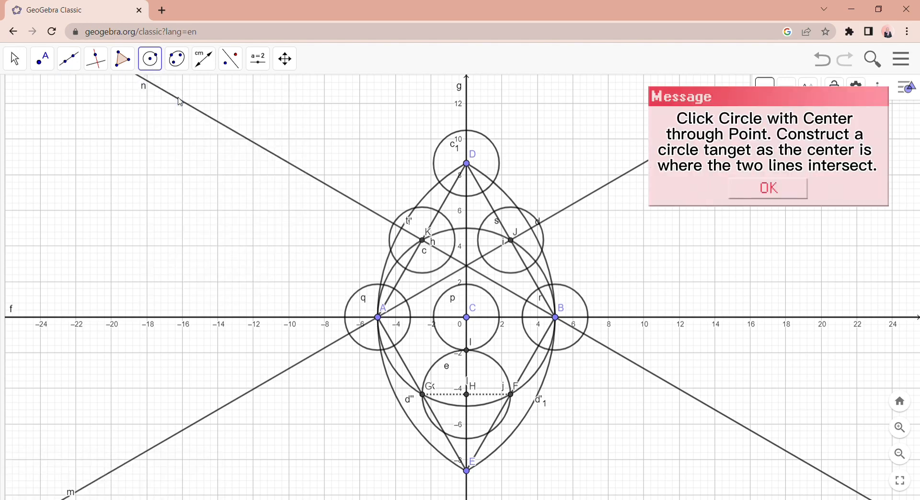
{"action": "left_click", "coordinate": [468, 267]}
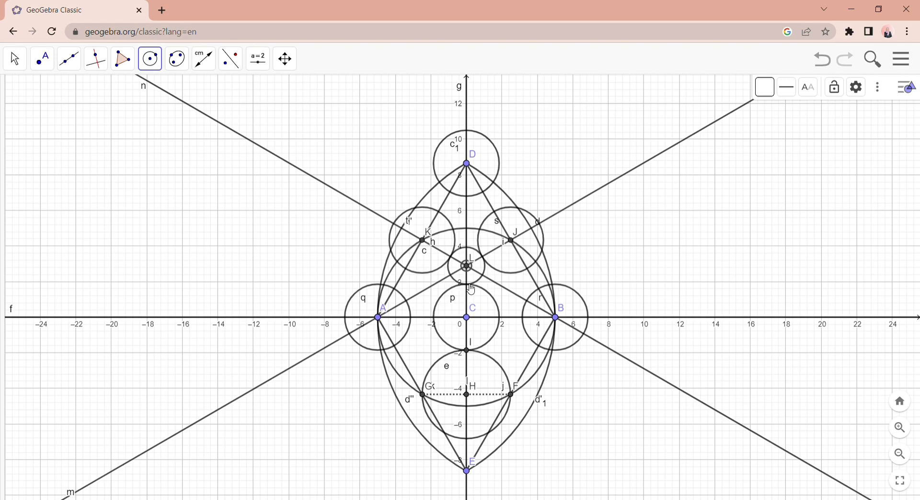
{"action": "left_click", "coordinate": [467, 285]}
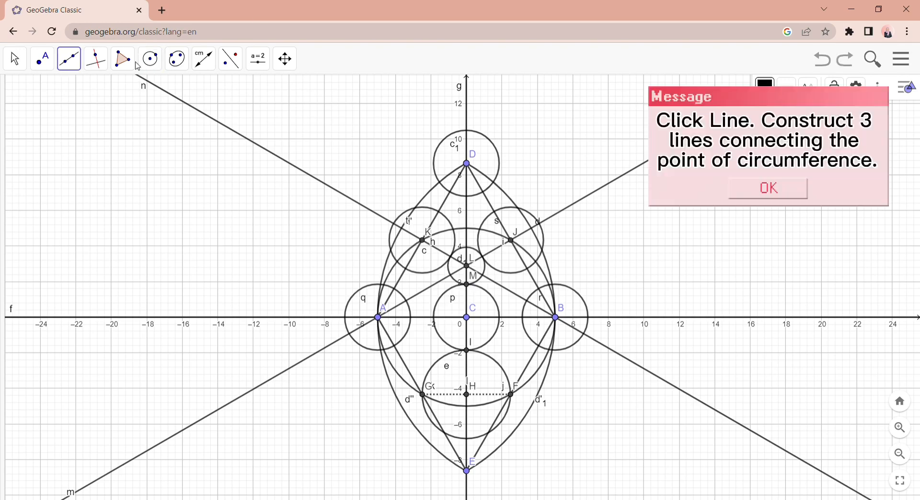
- Construct three lines joining circle A's inner crossing with line AJ, circle D's lowest point and circle B's inner crossing with line BK
{"action": "left_click", "coordinate": [69, 59]}
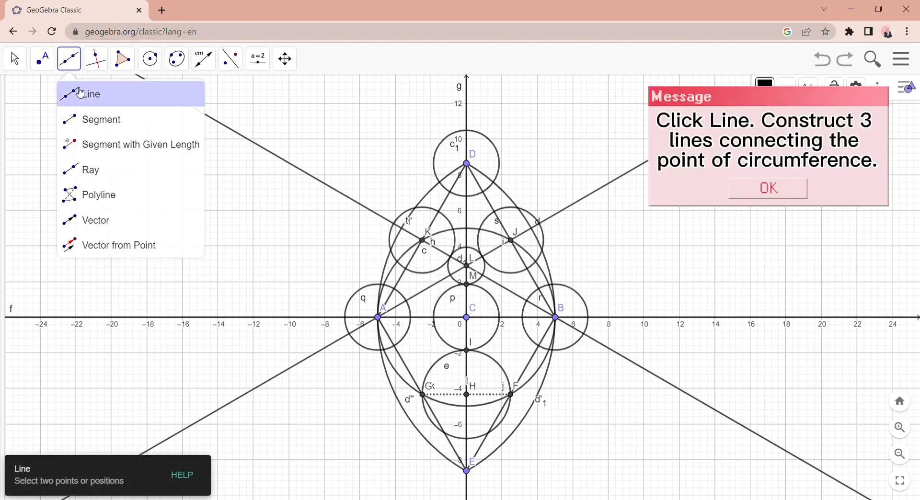
{"action": "left_click", "coordinate": [77, 90]}
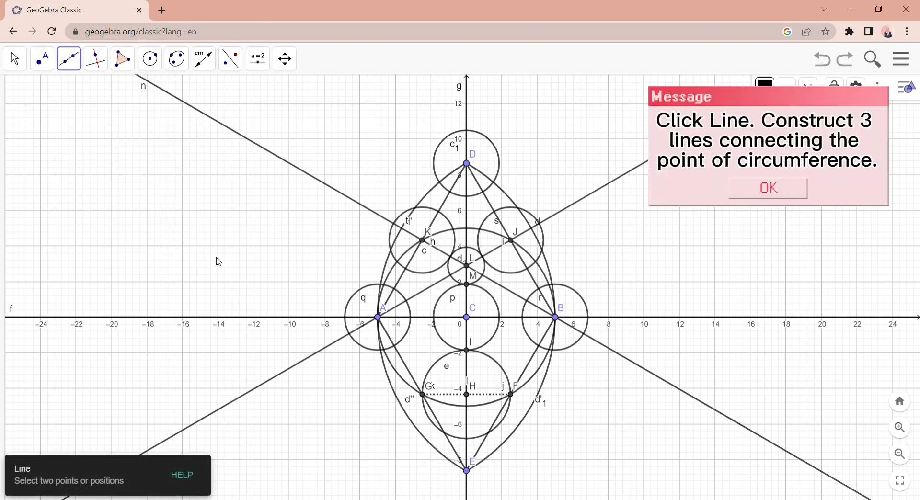
{"action": "left_click", "coordinate": [407, 301]}
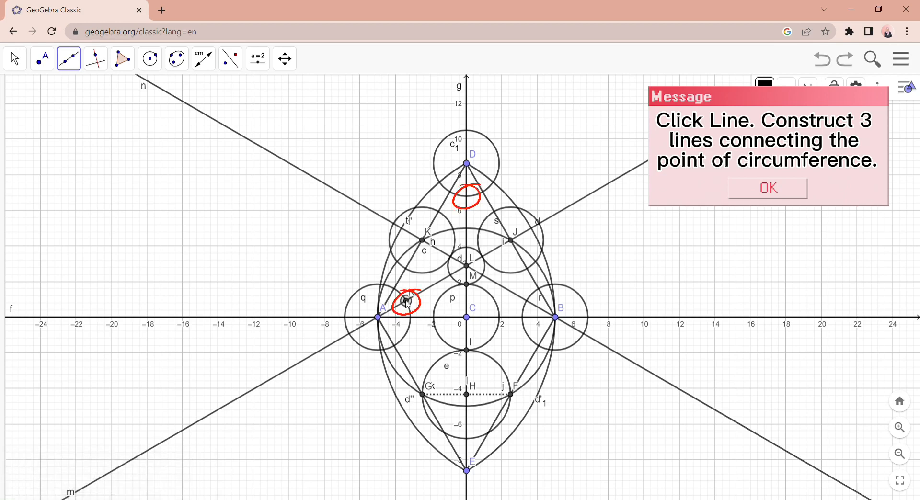
{"action": "left_click", "coordinate": [467, 197]}
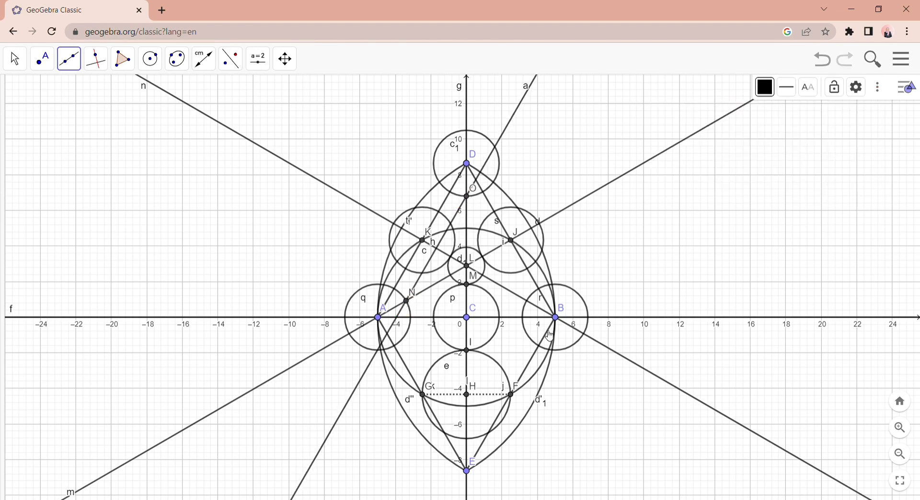
{"action": "left_click", "coordinate": [528, 301]}
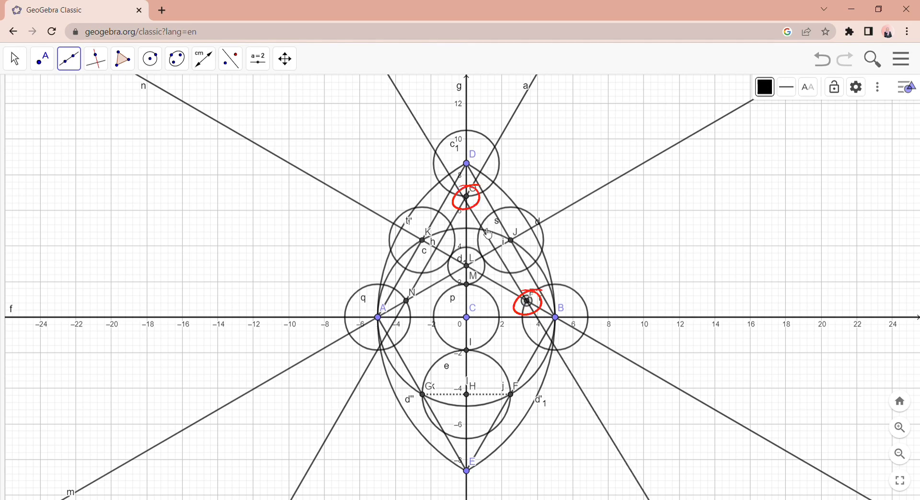
{"action": "left_click", "coordinate": [468, 197]}
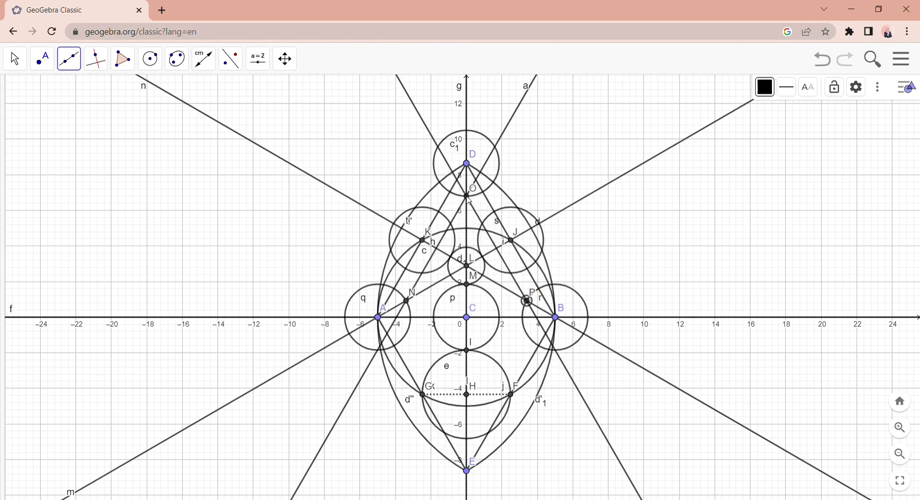
{"action": "left_click", "coordinate": [407, 302]}
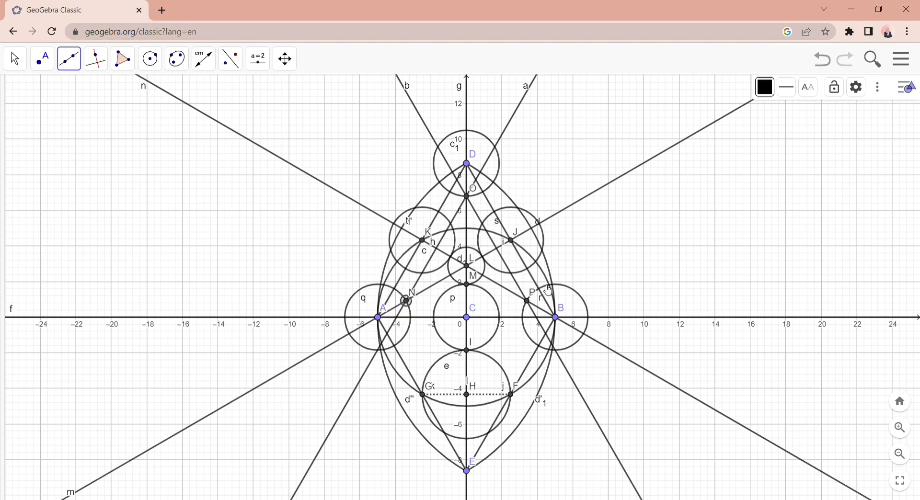
{"action": "left_click", "coordinate": [530, 303]}
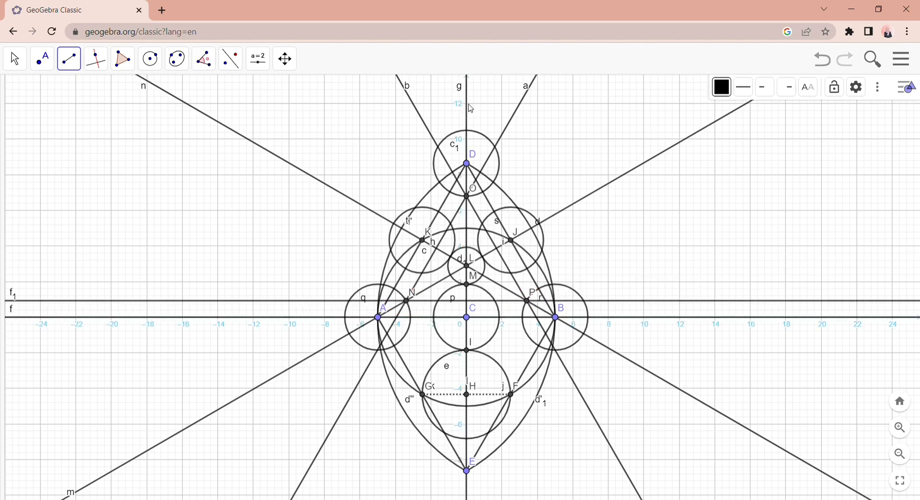
- Set the Segment tool's style to blue with a line thickness of 9
{"action": "left_click", "coordinate": [72, 61]}
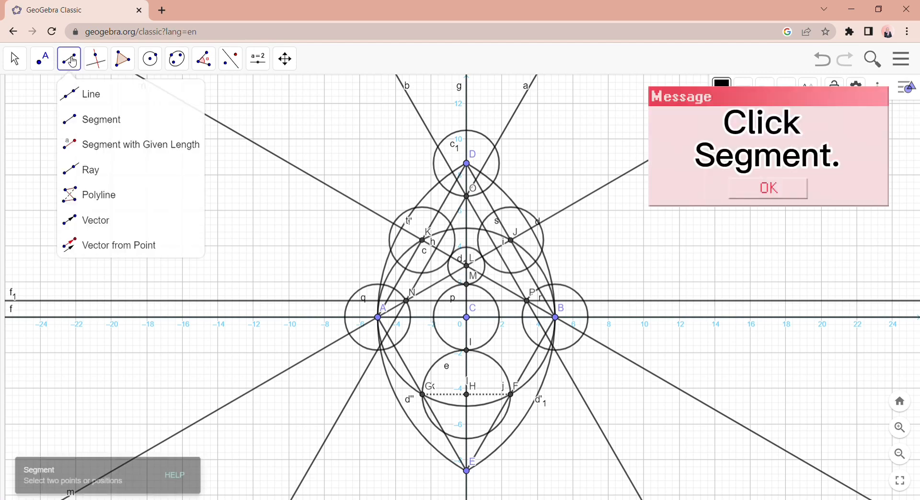
{"action": "left_click", "coordinate": [82, 118]}
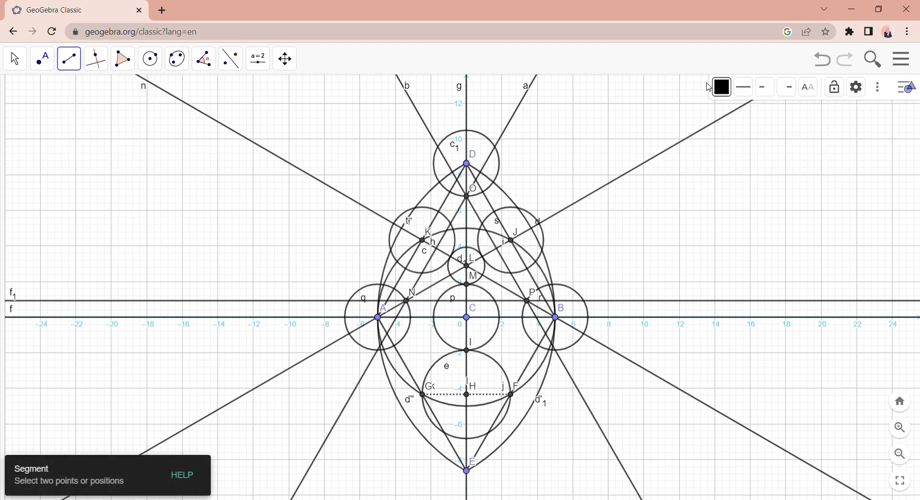
{"action": "left_click", "coordinate": [726, 92]}
{"action": "left_click", "coordinate": [746, 109]}
{"action": "left_click", "coordinate": [746, 89]}
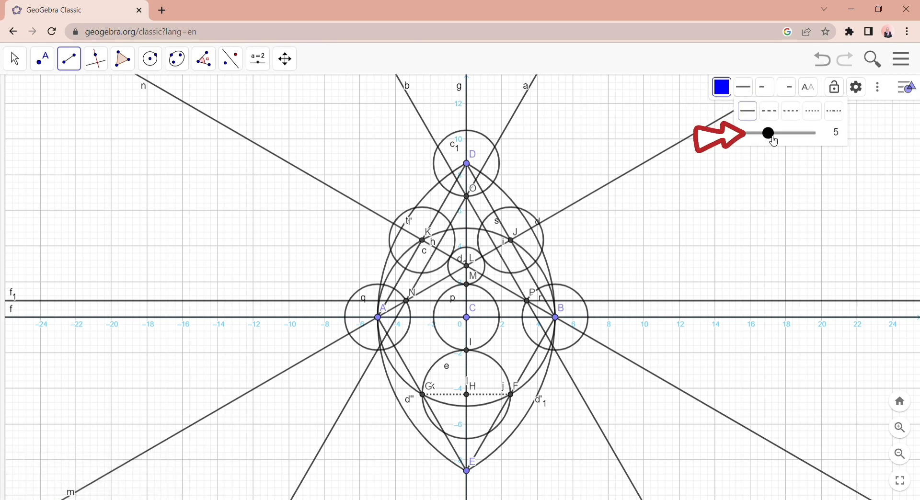
{"action": "left_click_drag", "start_coordinate": [770, 139], "coordinate": [792, 138]}
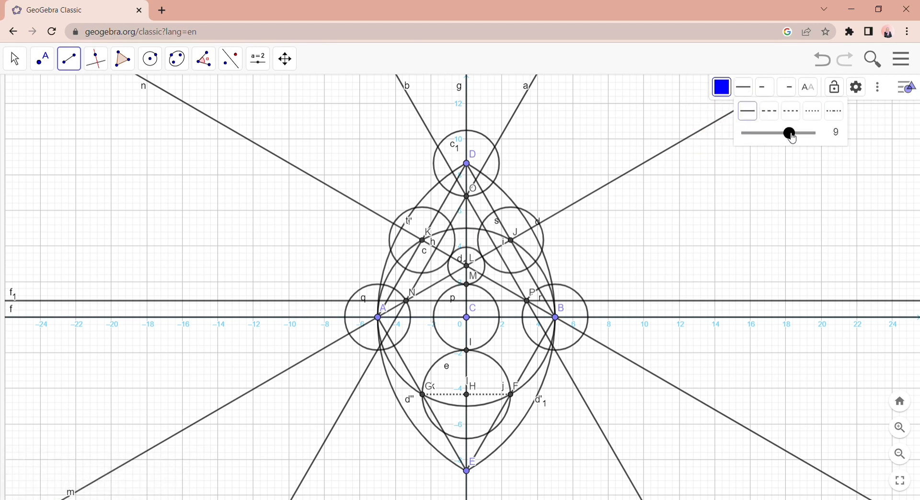
{"action": "left_click", "coordinate": [705, 63]}
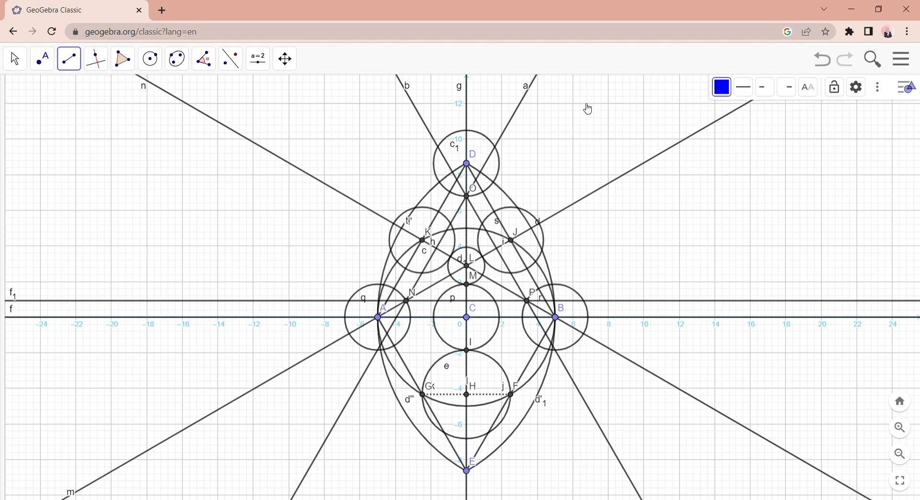
- Draw segments from the smallest circle's lower crossing with line AJ to circle D's crossing with AD and circle B's inner x-axis crossing
{"action": "left_click", "coordinate": [451, 275]}
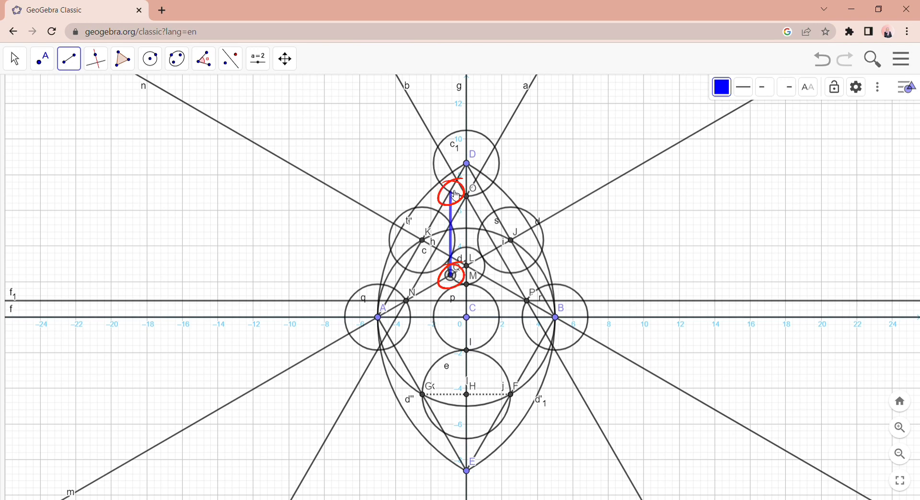
{"action": "left_click", "coordinate": [451, 192]}
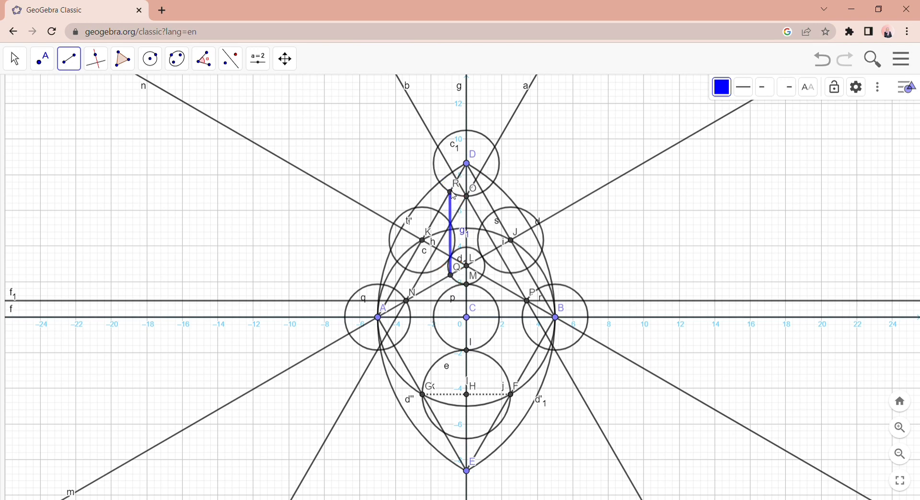
{"action": "left_click", "coordinate": [454, 277]}
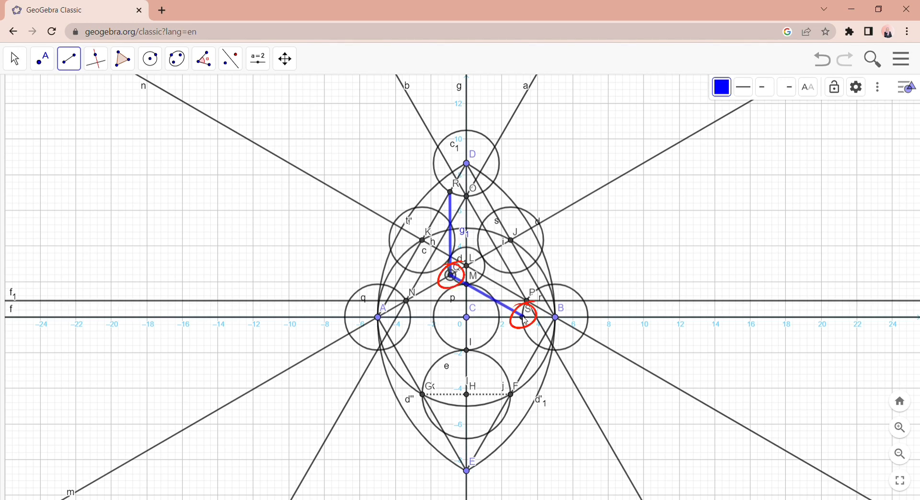
{"action": "left_click", "coordinate": [524, 317]}
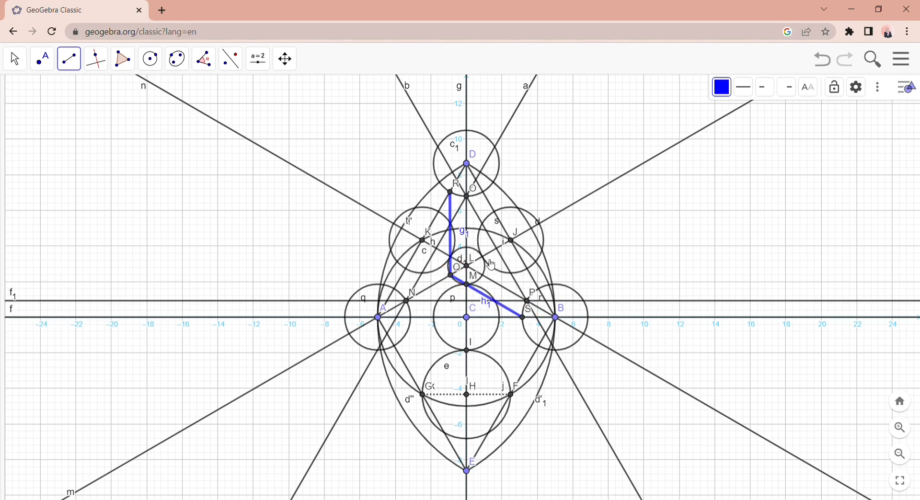
- Draw segments from the smallest circle's topmost point to circle B's crossing with BD and to circle A's crossing with AD
{"action": "left_click", "coordinate": [467, 248]}
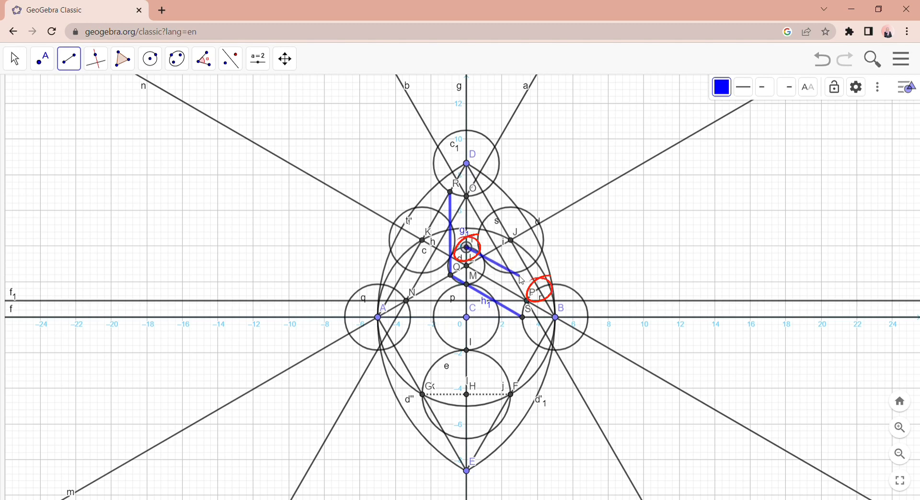
{"action": "left_click", "coordinate": [542, 292]}
{"action": "left_click", "coordinate": [541, 291]}
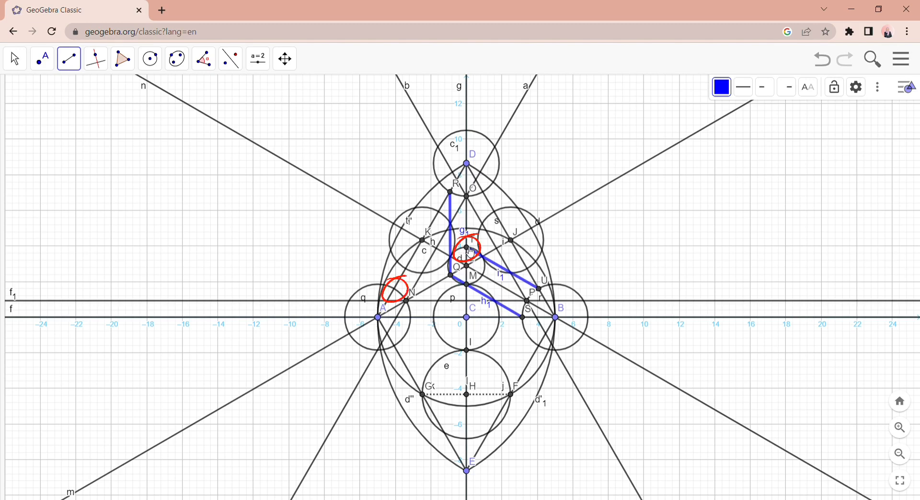
{"action": "left_click", "coordinate": [467, 249]}
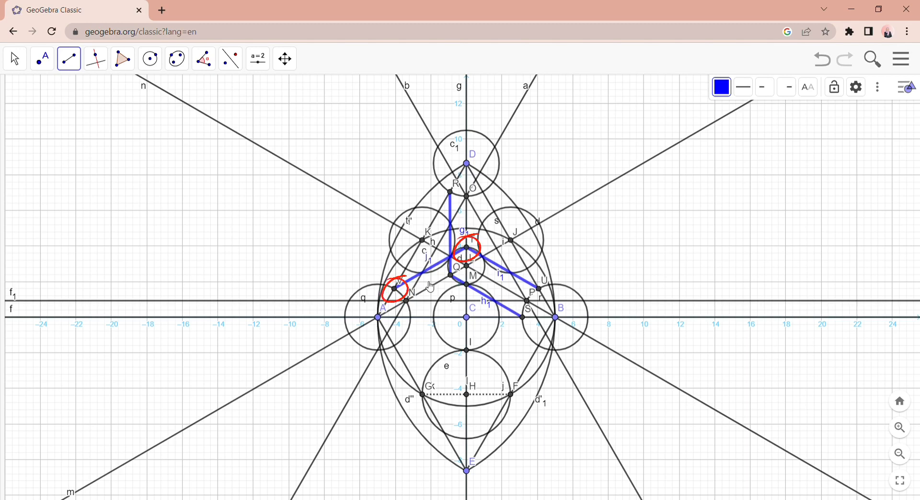
{"action": "left_click", "coordinate": [395, 289]}
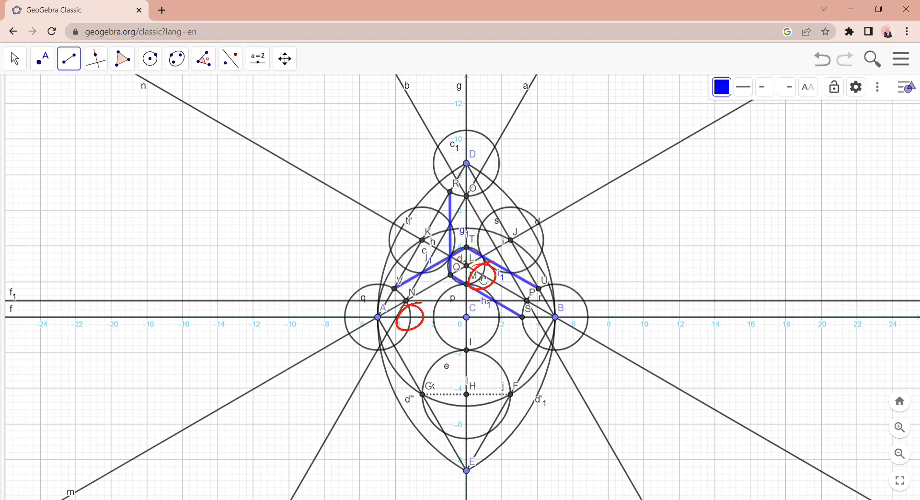
- Draw segments from the smallest circle's lower crossing with line BK to circle A's inner x-axis crossing and circle D's crossing with BD
{"action": "left_click", "coordinate": [482, 275]}
{"action": "left_click", "coordinate": [411, 317]}
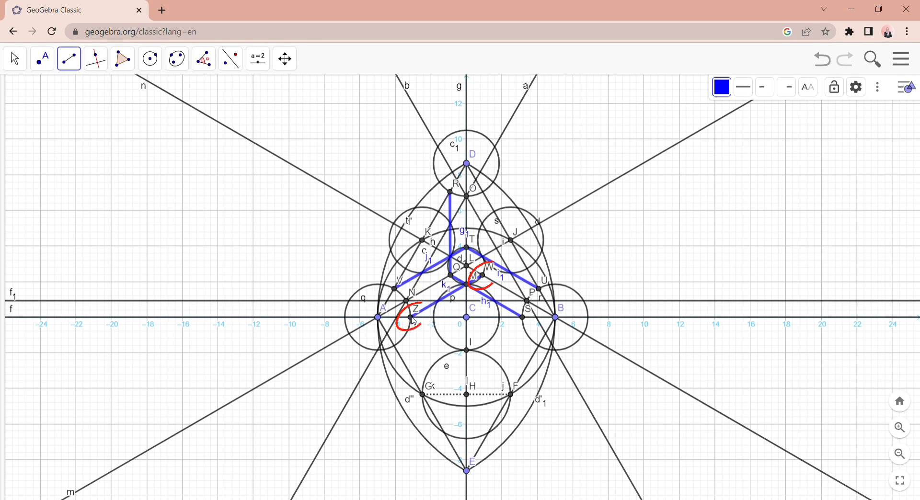
{"action": "left_click", "coordinate": [483, 276]}
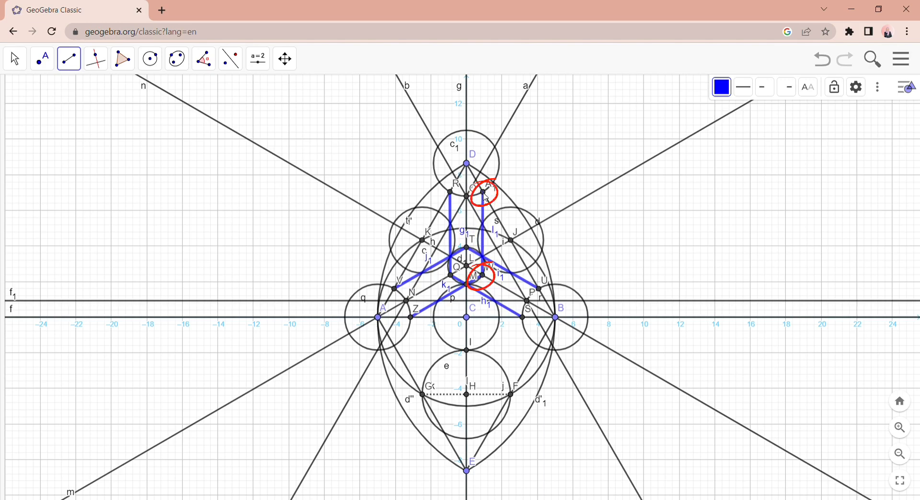
{"action": "left_click", "coordinate": [484, 192]}
{"action": "key", "text": "Escape"}
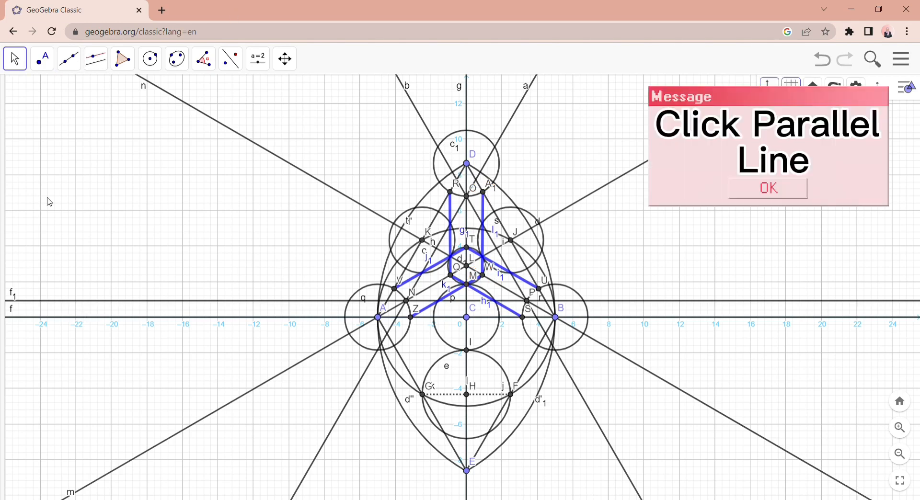
- Construct a thinner black line through D parallel to the x-axis
{"action": "left_click", "coordinate": [87, 60]}
{"action": "left_click", "coordinate": [97, 119]}
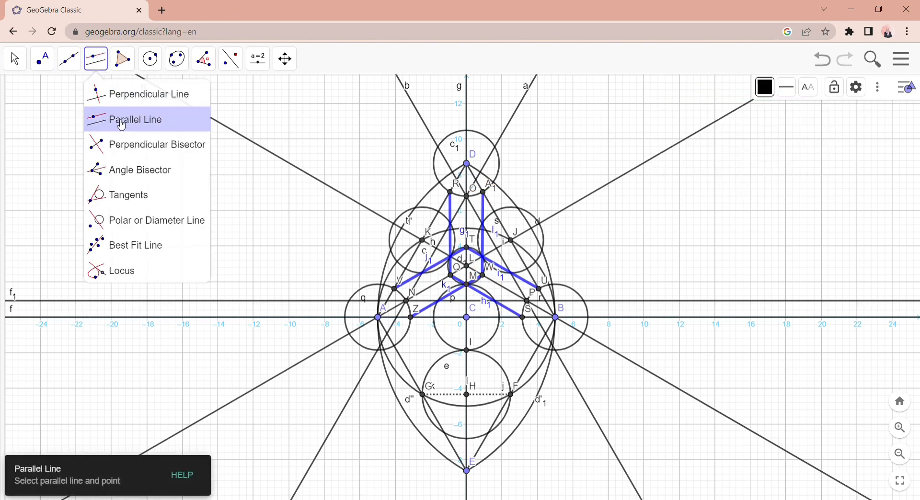
{"action": "left_click", "coordinate": [789, 89]}
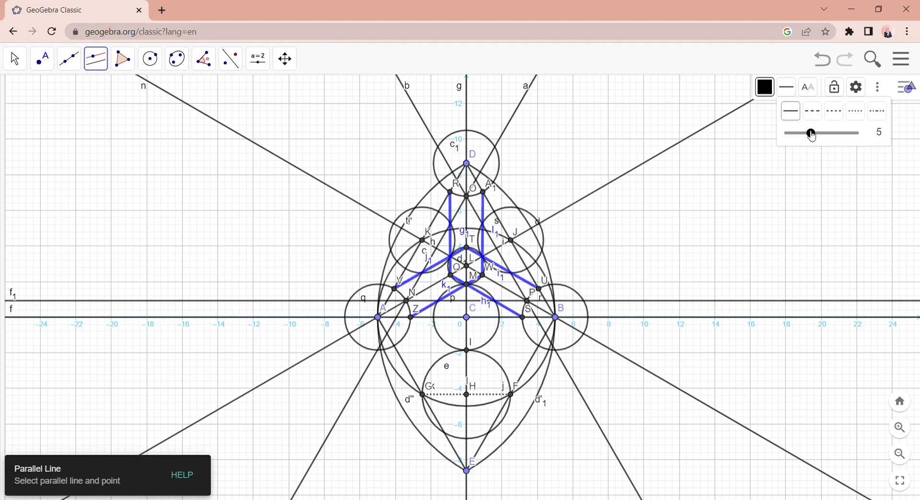
{"action": "left_click_drag", "start_coordinate": [813, 135], "coordinate": [795, 134]}
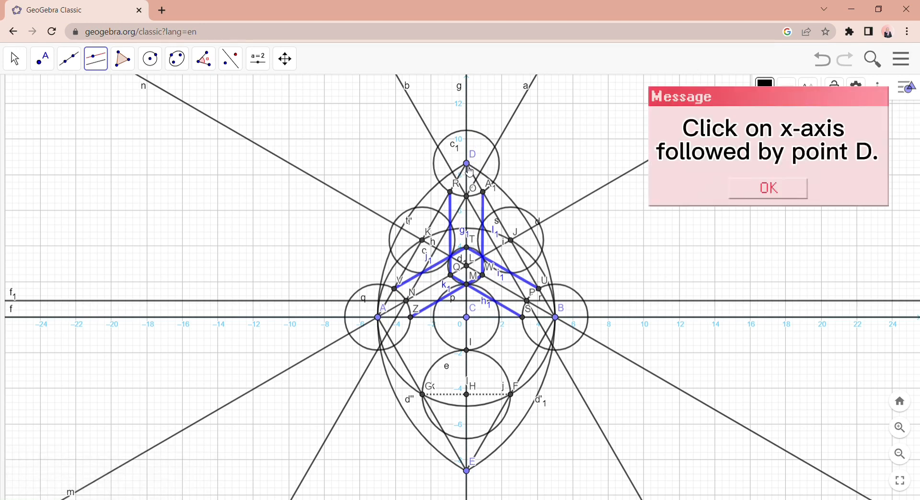
{"action": "left_click", "coordinate": [304, 318]}
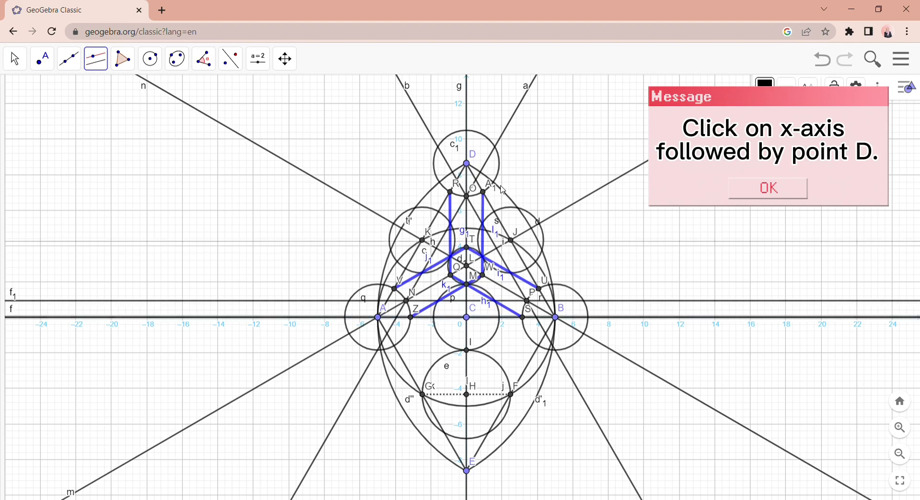
{"action": "left_click", "coordinate": [469, 166]}
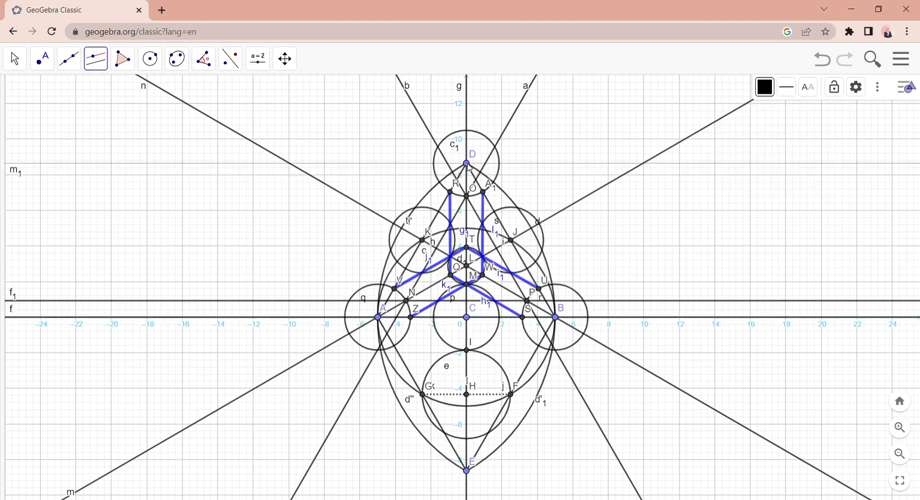
- Construct a line through points E and A and a line through points E and B
{"action": "left_click", "coordinate": [70, 59]}
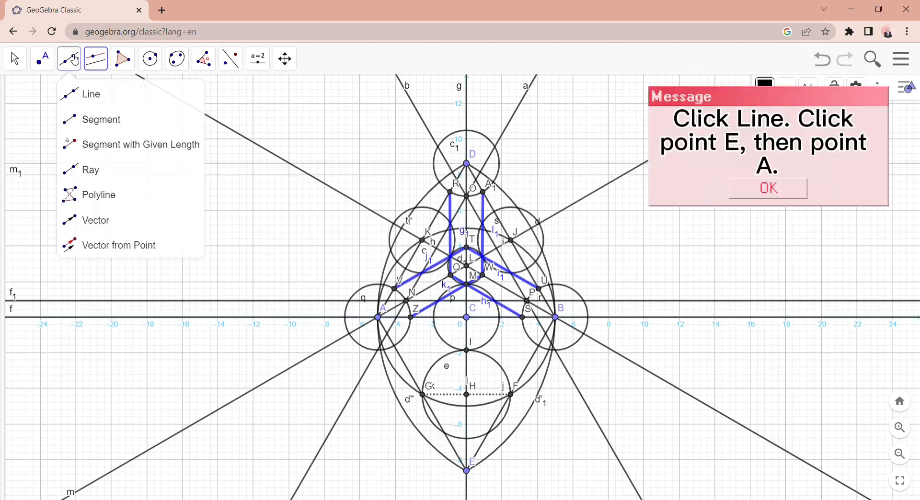
{"action": "left_click", "coordinate": [95, 94]}
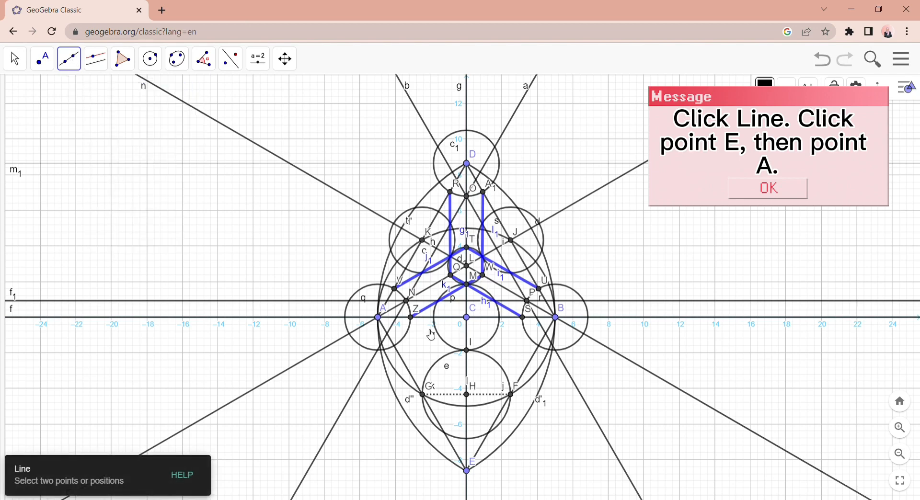
{"action": "left_click", "coordinate": [468, 472]}
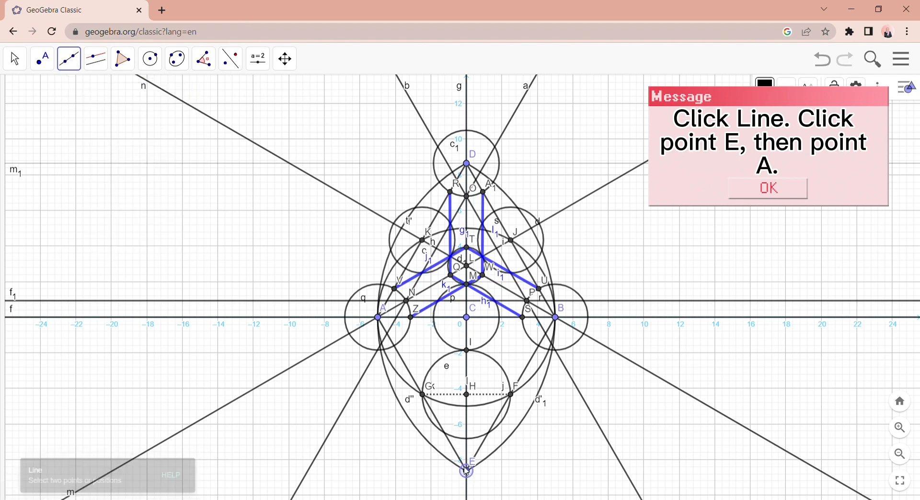
{"action": "left_click", "coordinate": [379, 319]}
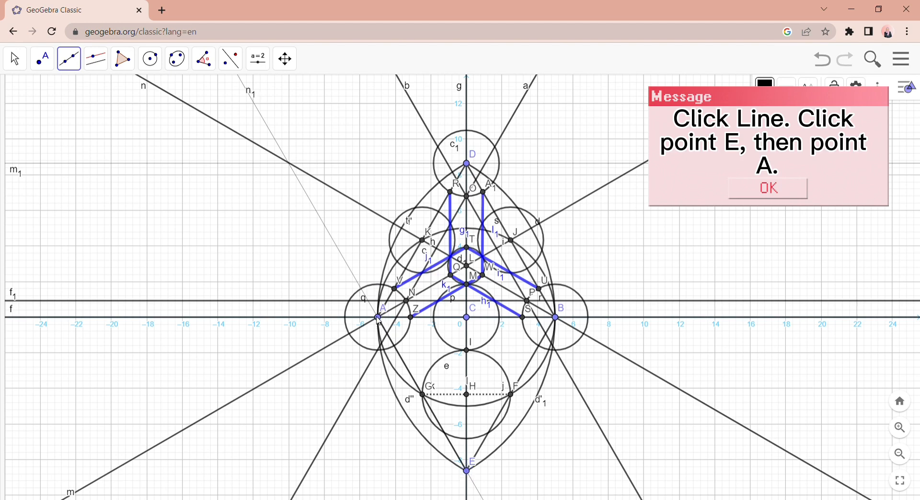
{"action": "left_click", "coordinate": [468, 473]}
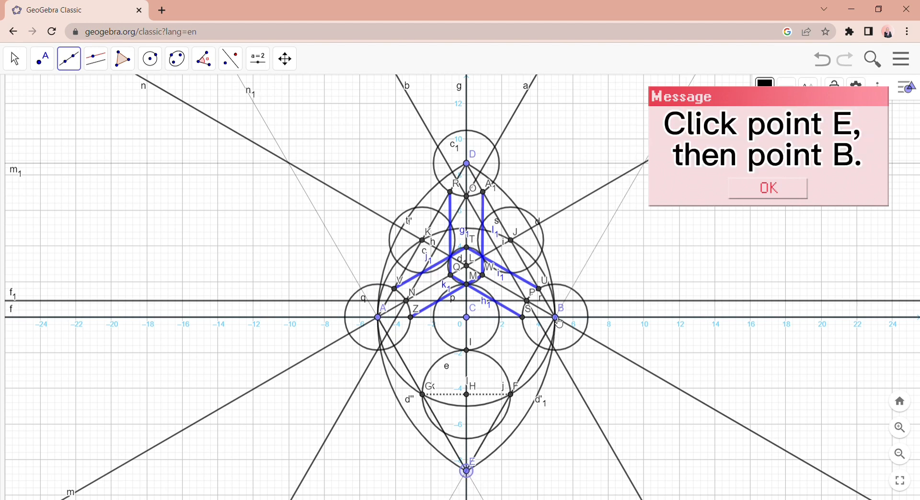
{"action": "left_click", "coordinate": [557, 320]}
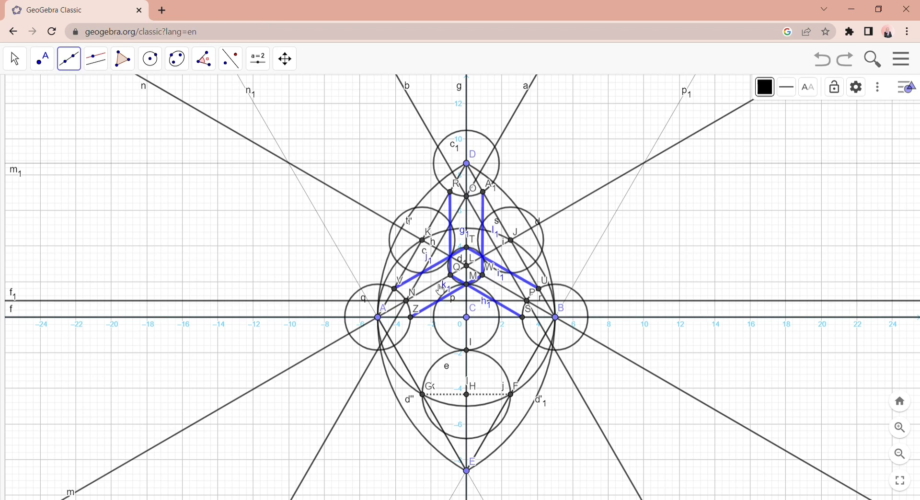
- Construct lines from K through point M and through the smallest circle's upper crossing with line AJ
{"action": "left_click", "coordinate": [468, 287]}
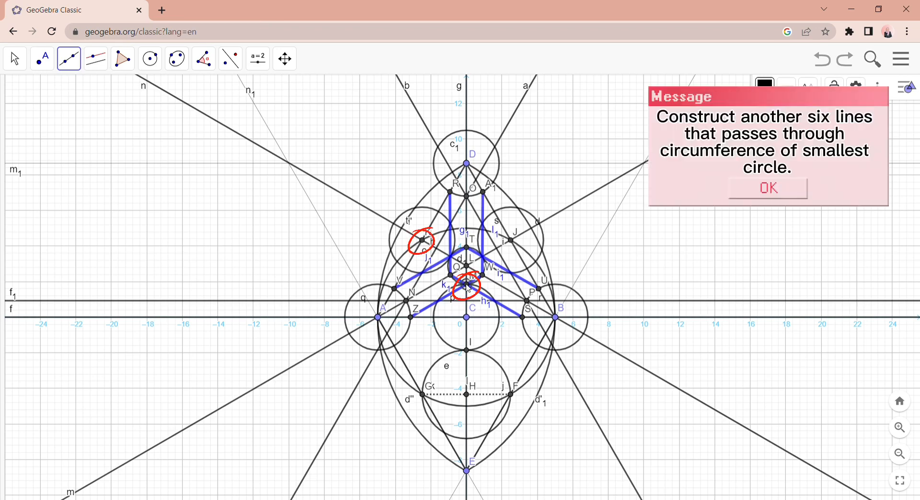
{"action": "left_click", "coordinate": [427, 243]}
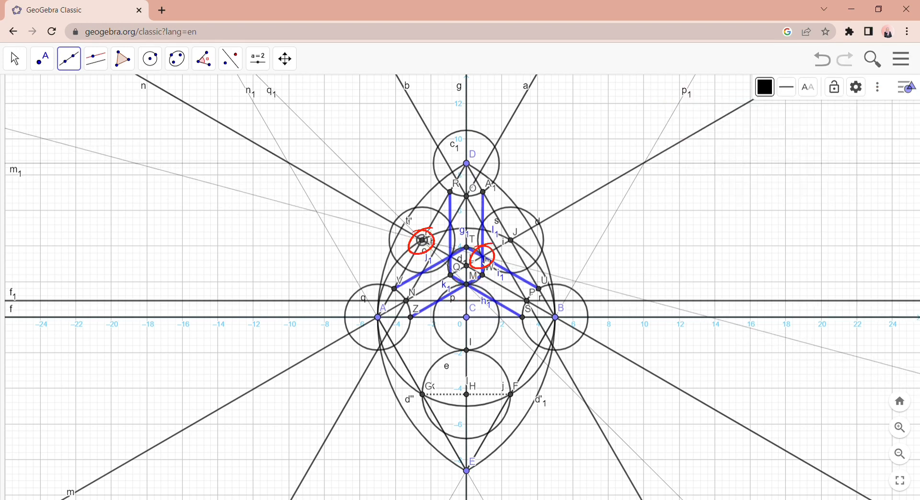
{"action": "left_click", "coordinate": [484, 257]}
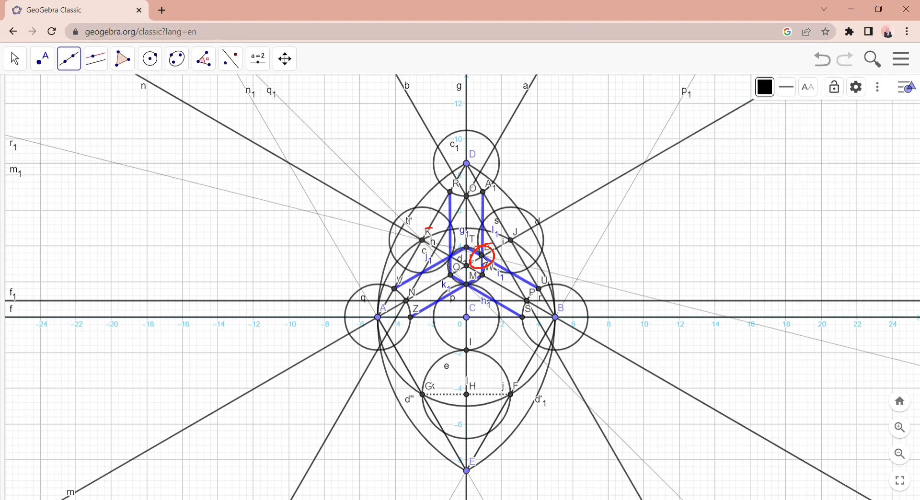
- Construct lines from J through point M and through the smallest circle's upper crossing with line BK
{"action": "left_click", "coordinate": [470, 285]}
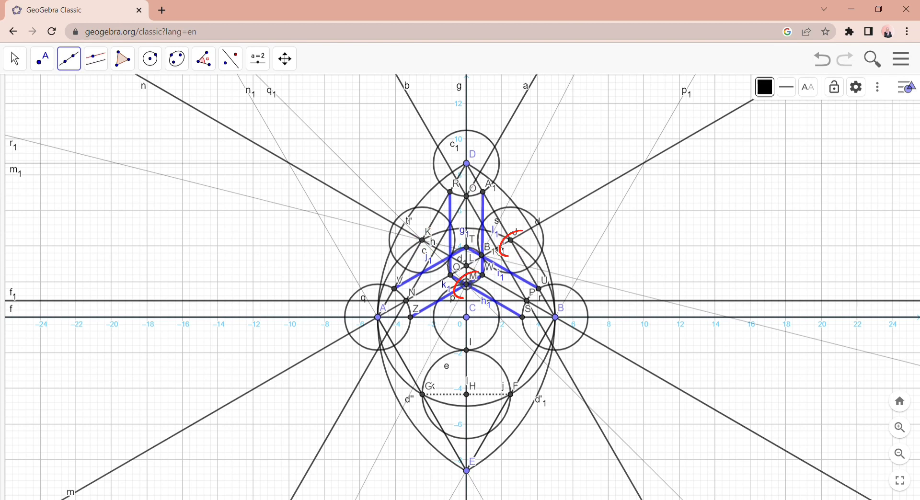
{"action": "left_click", "coordinate": [512, 243]}
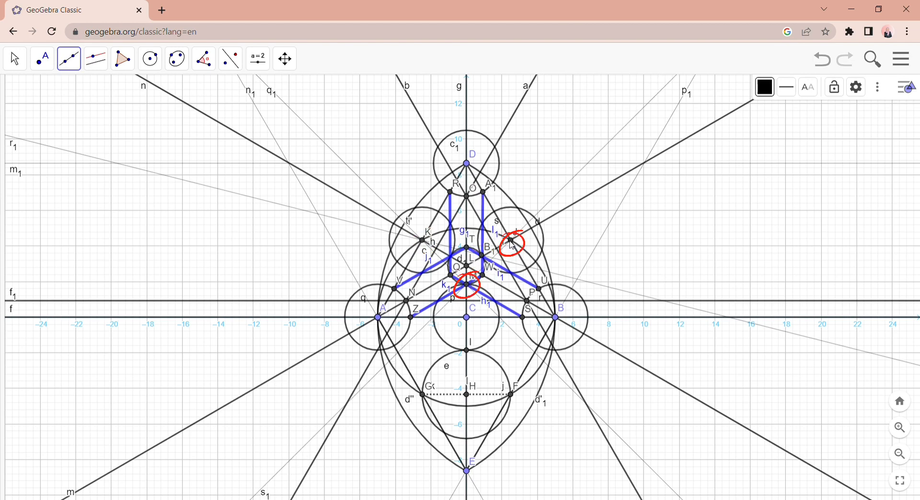
{"action": "left_click", "coordinate": [511, 241]}
{"action": "left_click", "coordinate": [453, 261]}
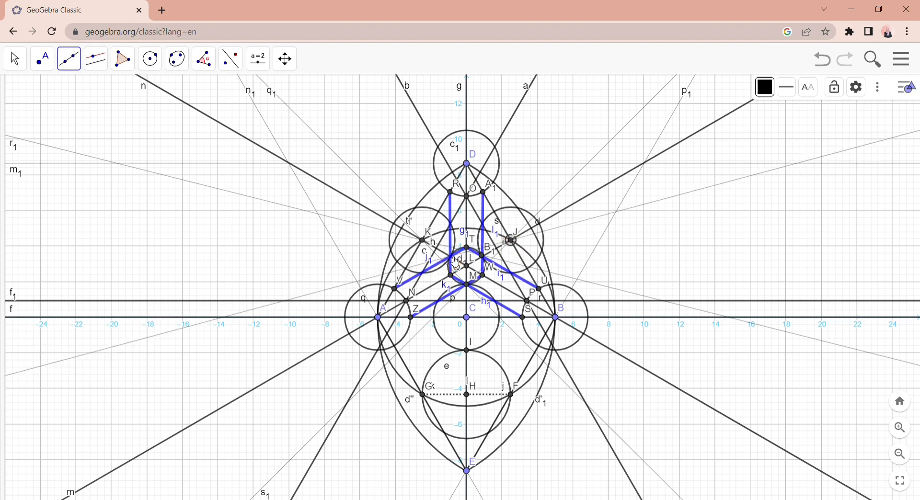
{"action": "left_click", "coordinate": [456, 264]}
- Construct lines from C through the smallest circle's upper crossings with line AJ and with line BK
{"action": "left_click", "coordinate": [471, 321]}
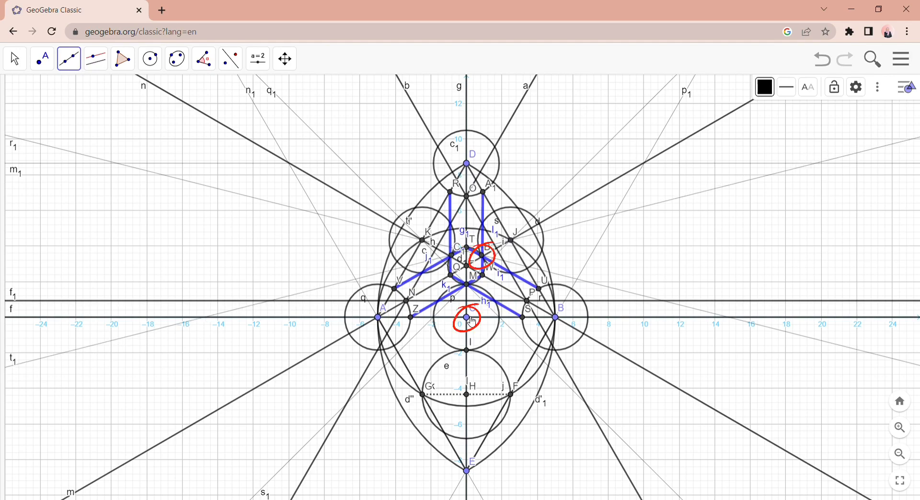
{"action": "left_click", "coordinate": [470, 319]}
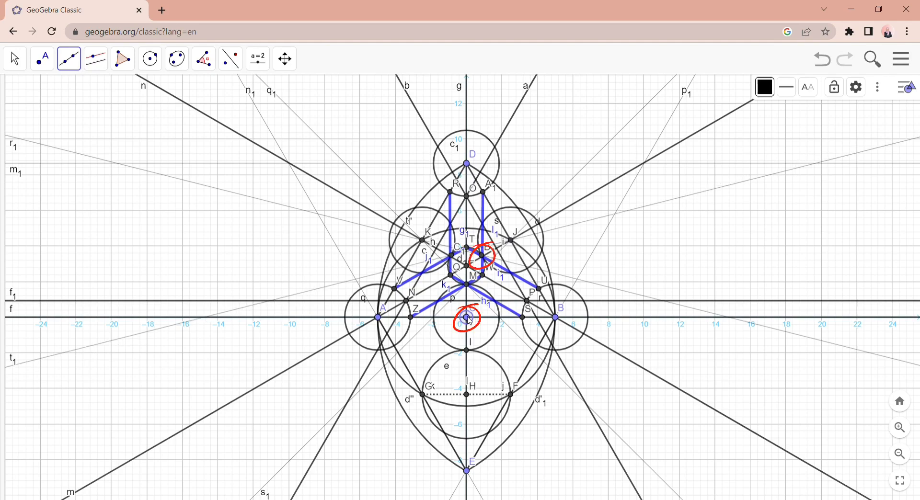
{"action": "left_click", "coordinate": [483, 256]}
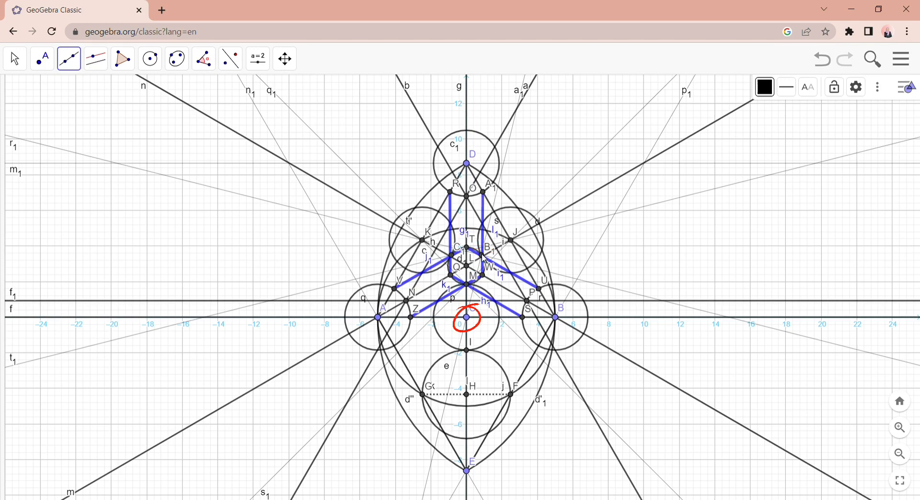
{"action": "left_click", "coordinate": [472, 314]}
{"action": "left_click", "coordinate": [452, 256]}
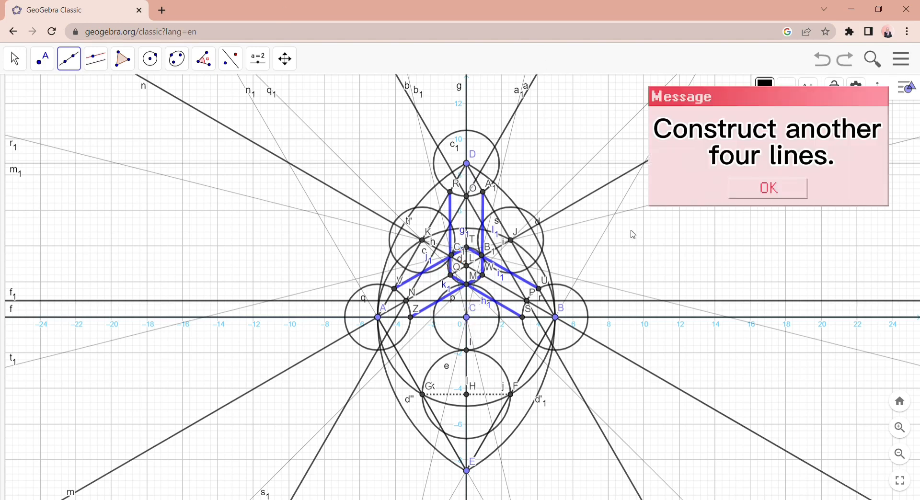
- Construct lines from R and A1 to the opposite crossings of circle D with the horizontal line through D
{"action": "left_click", "coordinate": [451, 192]}
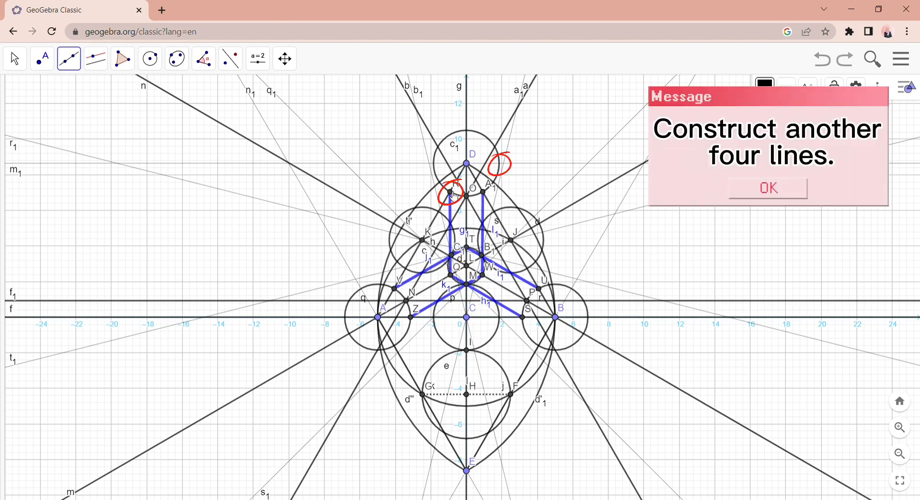
{"action": "left_click", "coordinate": [500, 164]}
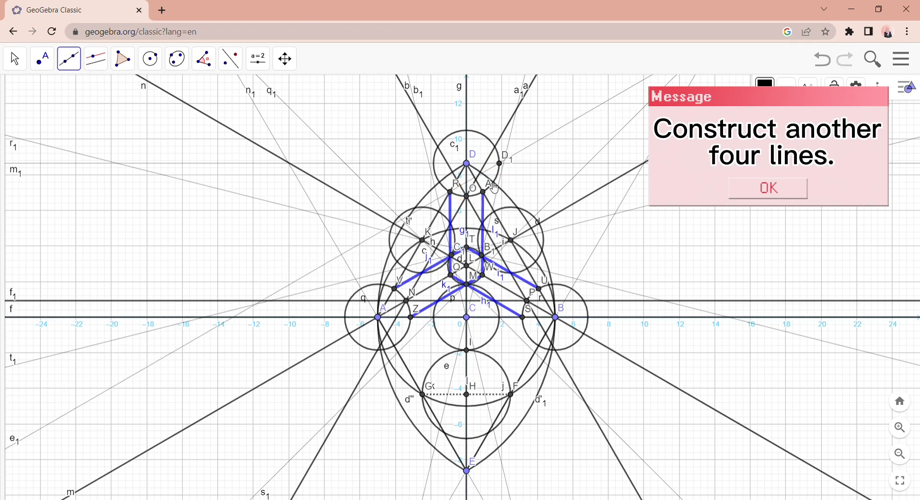
{"action": "left_click", "coordinate": [435, 164]}
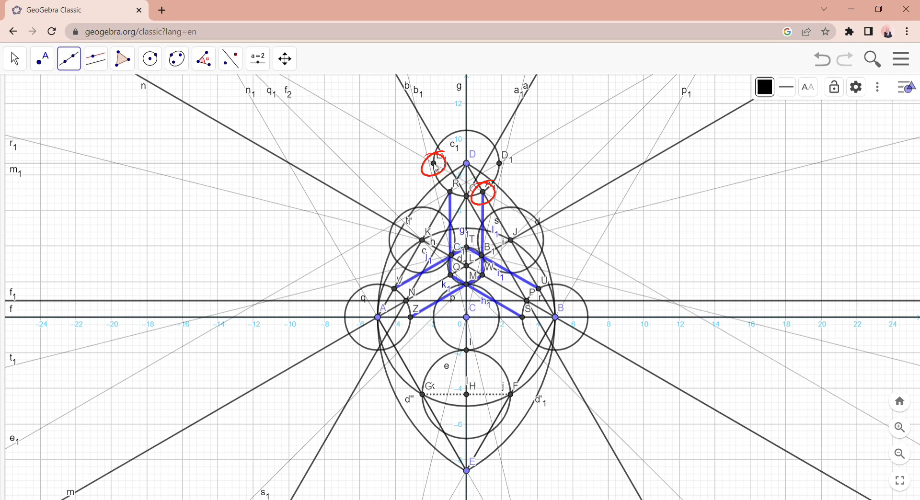
- Construct lines from S to circle B's upper crossing with line EB and from U to its lower crossing with that line
{"action": "left_click", "coordinate": [525, 318]}
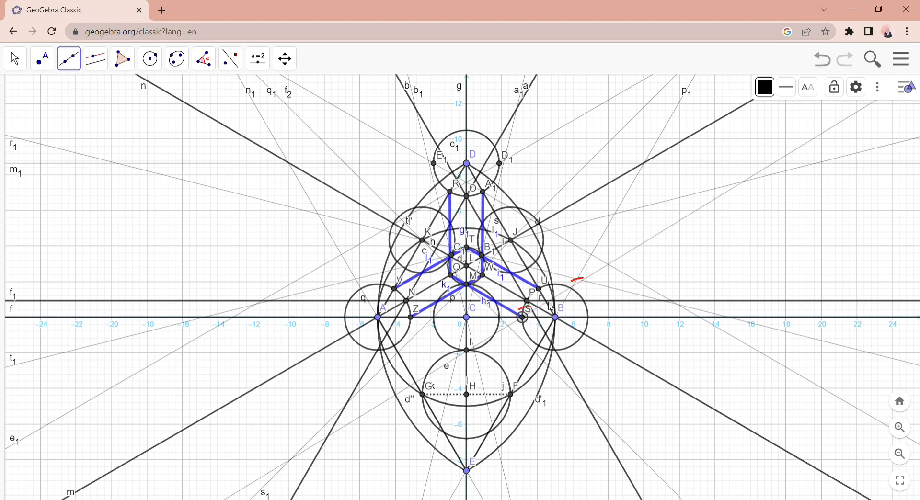
{"action": "left_click", "coordinate": [573, 290]}
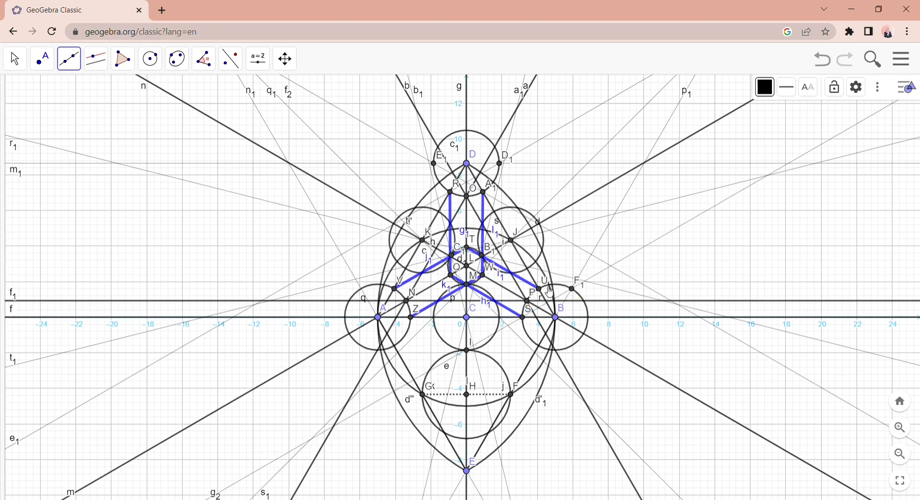
{"action": "left_click", "coordinate": [539, 289]}
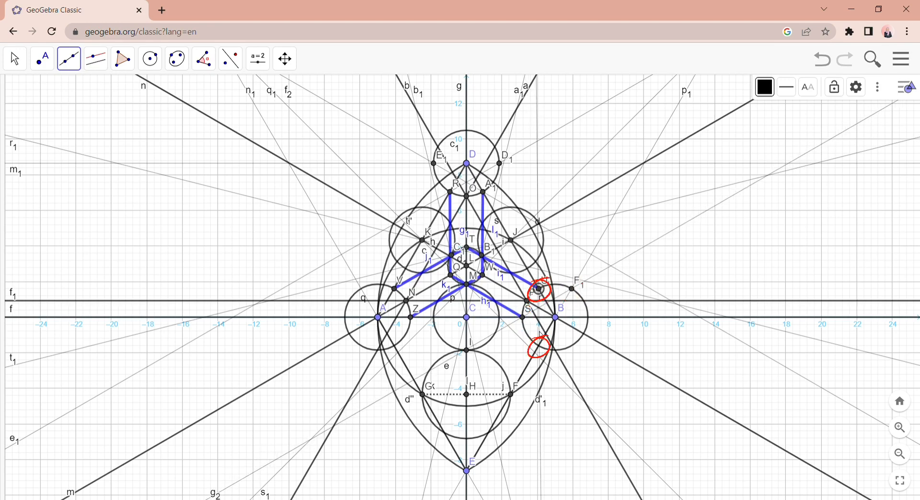
{"action": "left_click", "coordinate": [540, 346]}
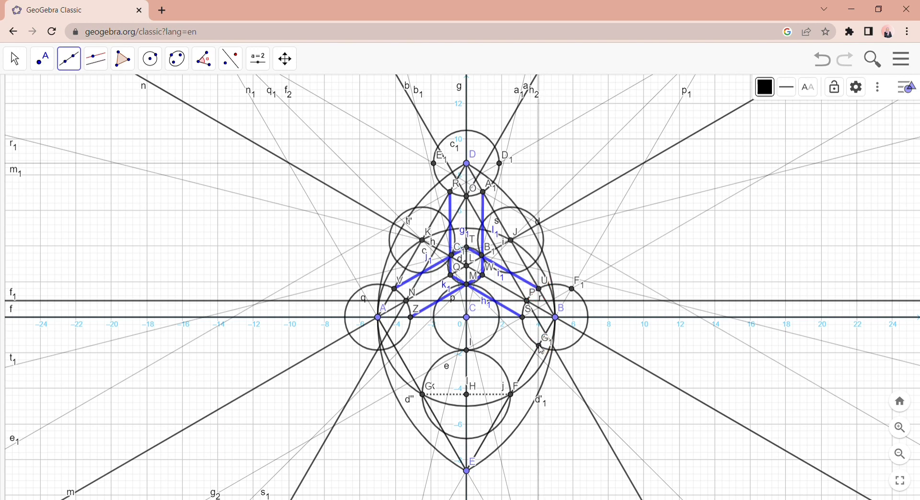
- Construct lines from Z to circle A's upper crossing with line EA and from V to its lower crossing with that line
{"action": "left_click", "coordinate": [411, 319]}
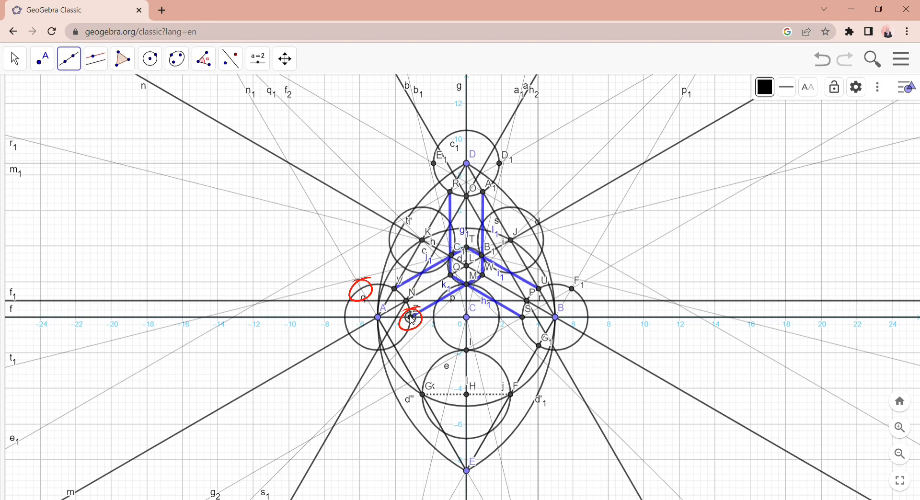
{"action": "left_click", "coordinate": [362, 290]}
{"action": "left_click", "coordinate": [394, 290]}
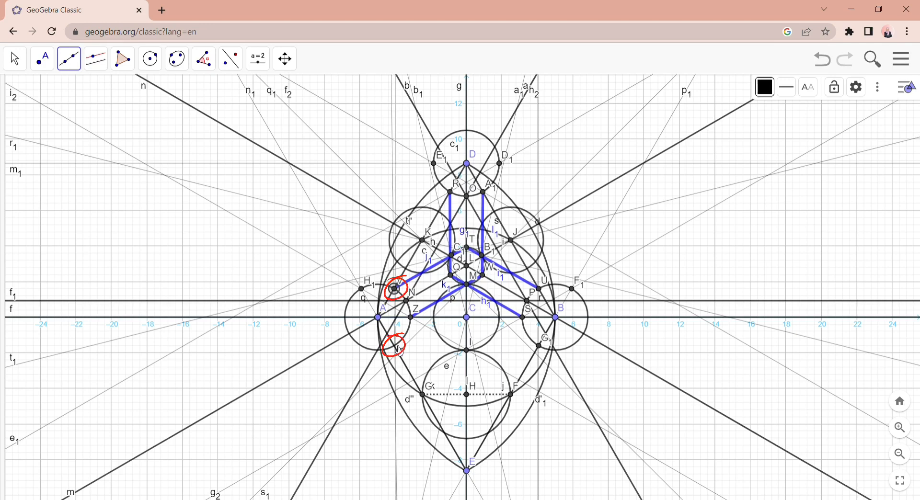
{"action": "left_click", "coordinate": [395, 346]}
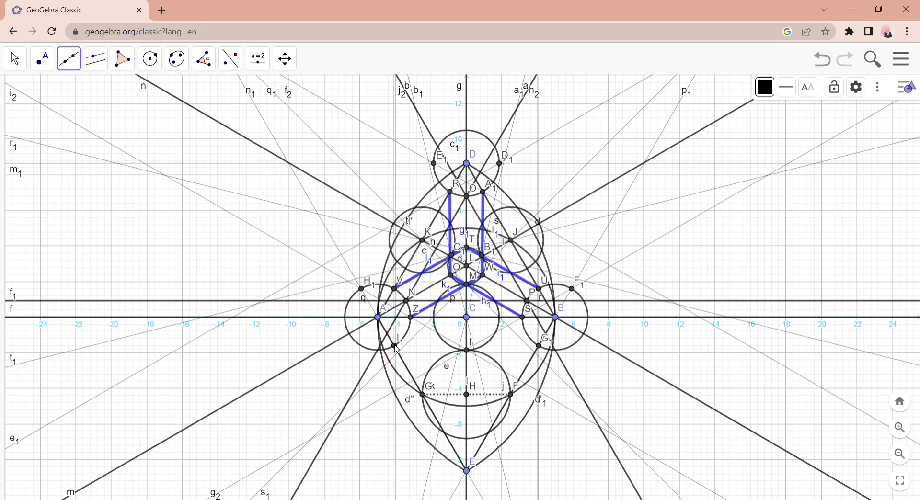
{"action": "key", "text": "Escape"}
- Draw short blue segments inside circle D from R to the crossing with line b and from A1 to the crossing with line a
{"action": "left_click", "coordinate": [71, 64]}
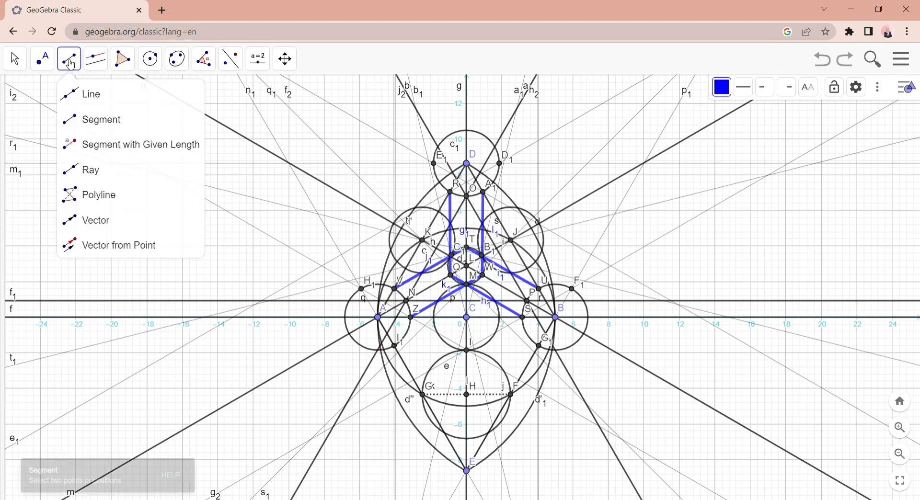
{"action": "left_click", "coordinate": [91, 118]}
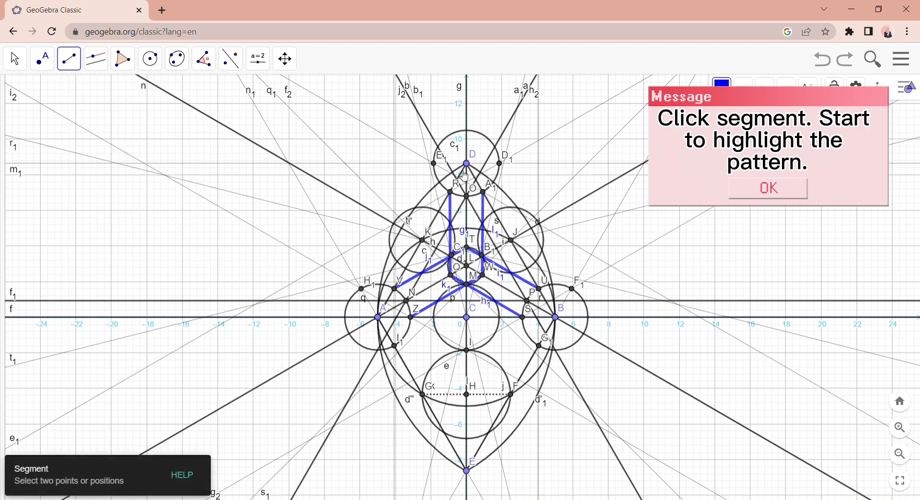
{"action": "scroll", "coordinate": [464, 177], "scroll_direction": "up", "scroll_amount": 3}
{"action": "scroll", "coordinate": [462, 178], "scroll_direction": "up", "scroll_amount": 3}
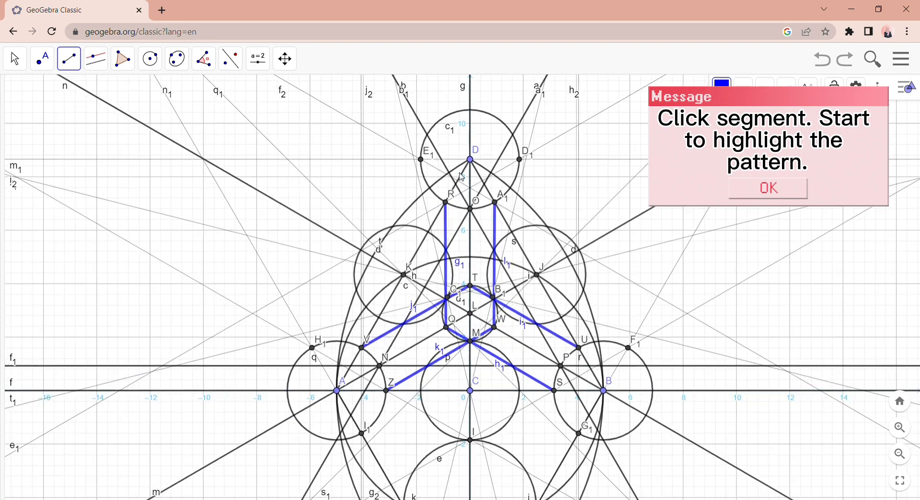
{"action": "scroll", "coordinate": [475, 178], "scroll_direction": "up", "scroll_amount": 2}
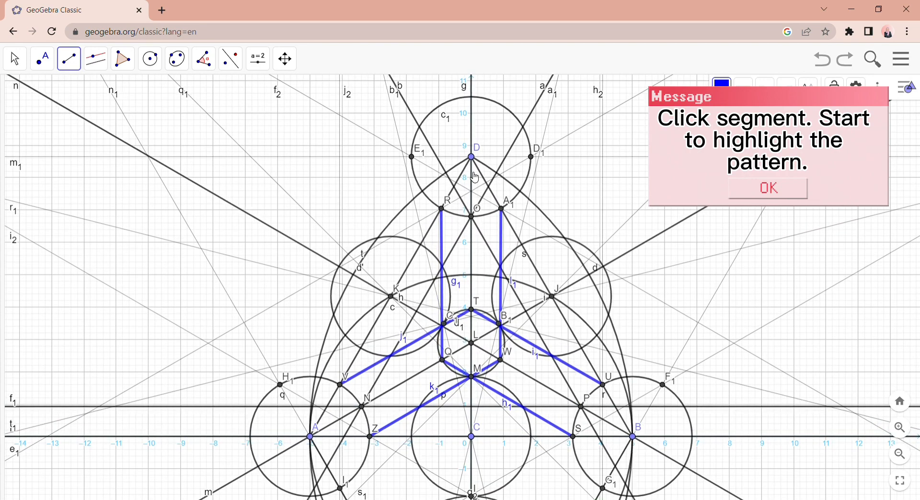
{"action": "scroll", "coordinate": [474, 177], "scroll_direction": "up", "scroll_amount": 1}
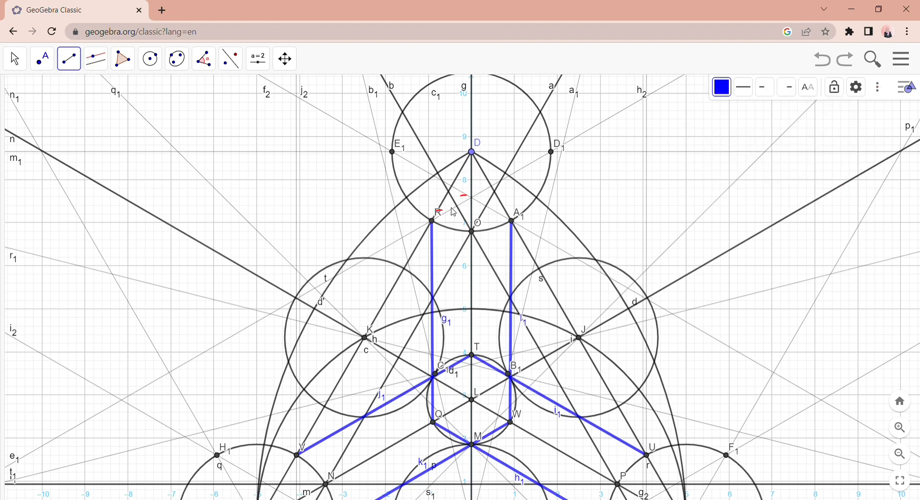
{"action": "left_click", "coordinate": [434, 221]}
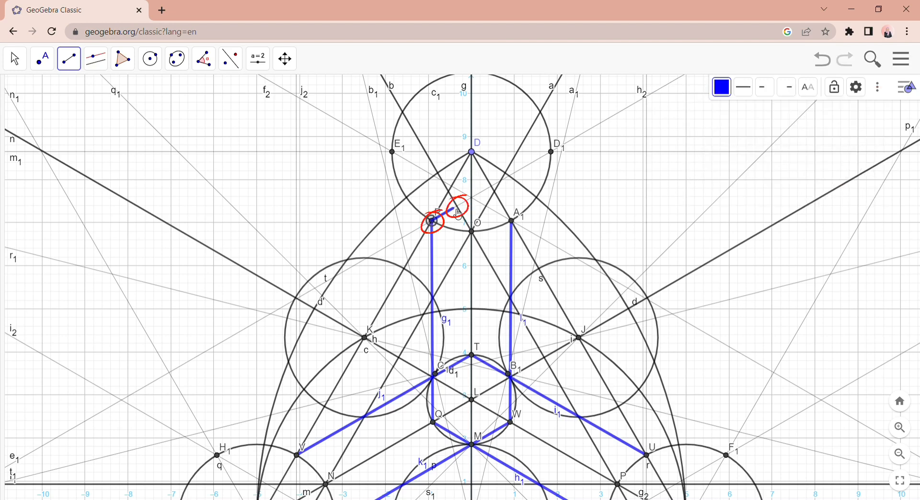
{"action": "left_click", "coordinate": [458, 208]}
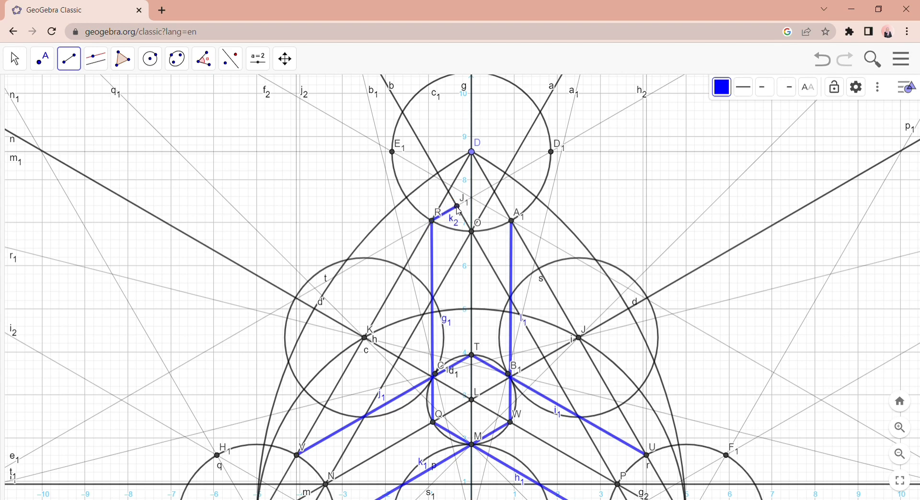
{"action": "left_click", "coordinate": [513, 221]}
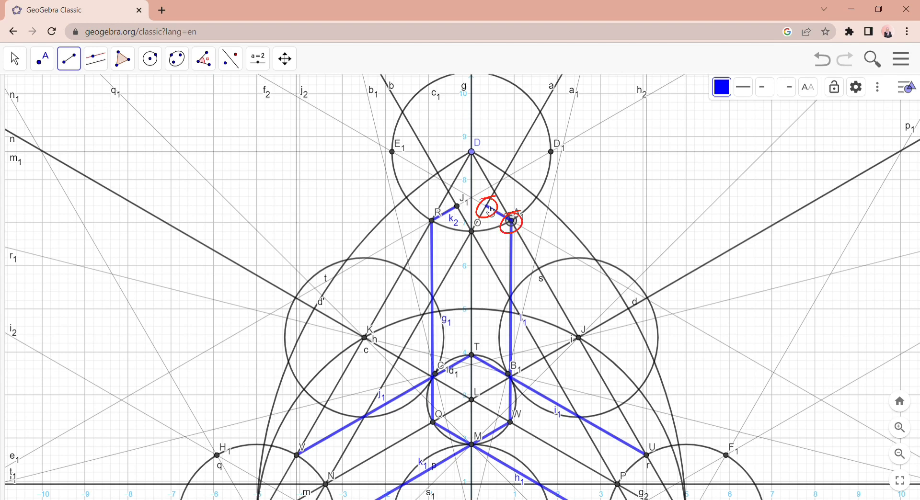
{"action": "left_click", "coordinate": [486, 207]}
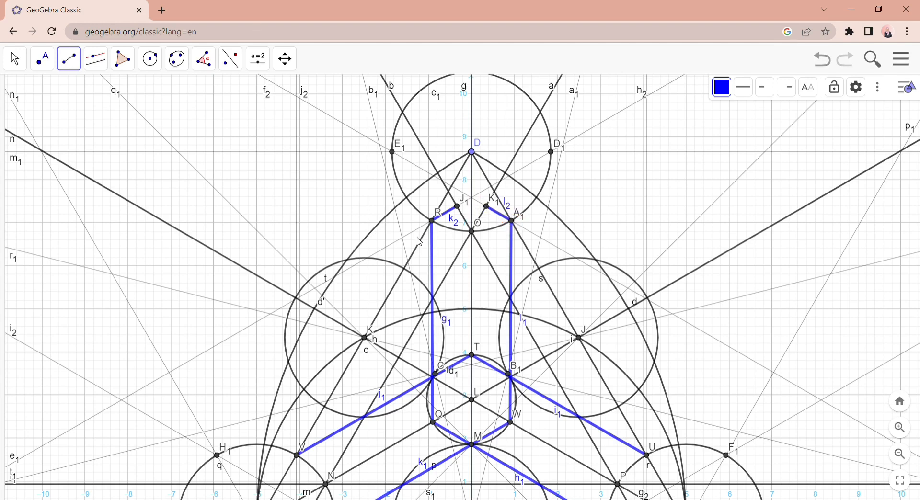
- Draw short blue segments inside circle A from V straight down to line f1 and from Z to its construction line's crossing with line a
{"action": "left_click", "coordinate": [285, 59]}
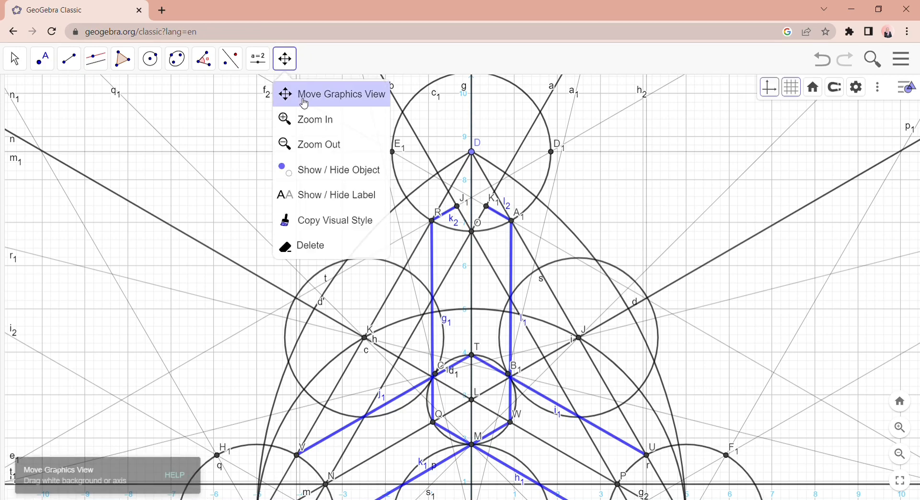
{"action": "left_click", "coordinate": [289, 92]}
{"action": "left_click_drag", "start_coordinate": [328, 323], "coordinate": [370, 234]}
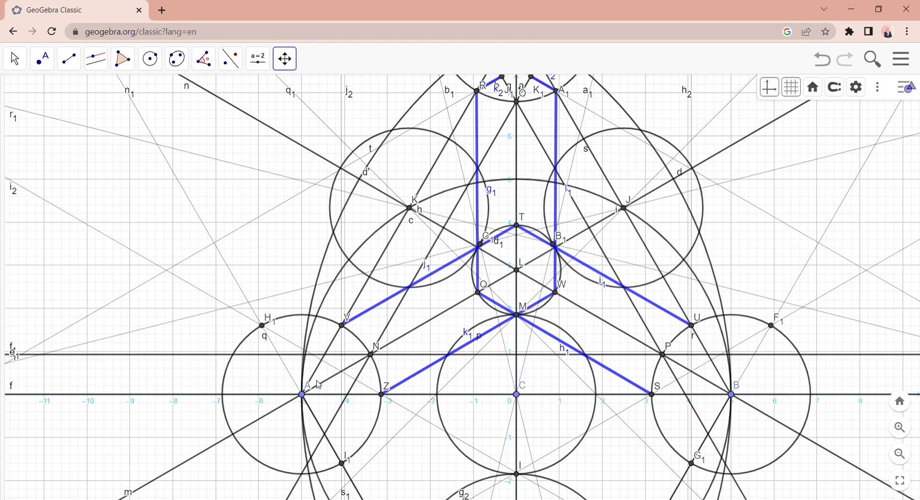
{"action": "scroll", "coordinate": [319, 385], "scroll_direction": "up", "scroll_amount": 1}
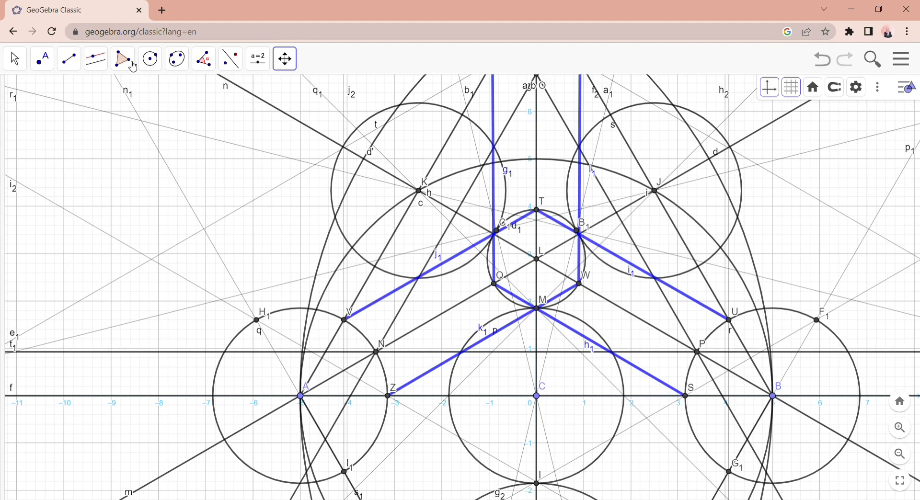
{"action": "left_click", "coordinate": [69, 60]}
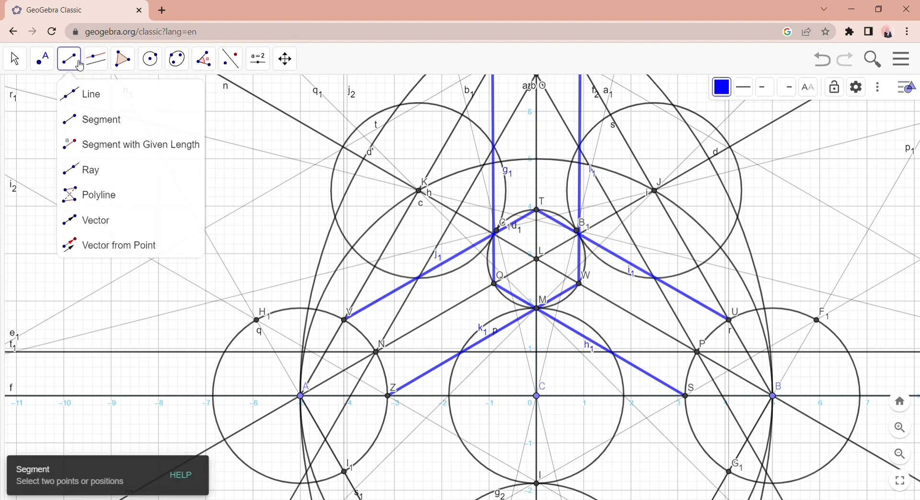
{"action": "left_click", "coordinate": [94, 95]}
{"action": "left_click", "coordinate": [101, 124]}
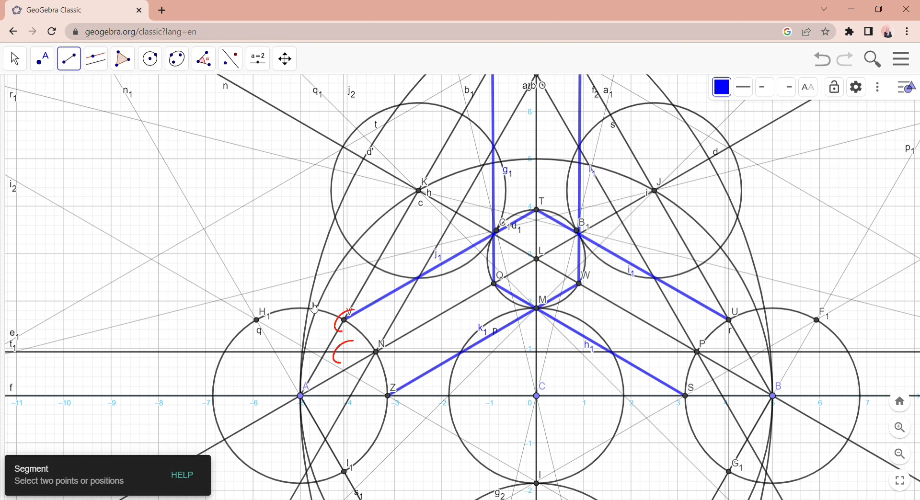
{"action": "left_click", "coordinate": [345, 320]}
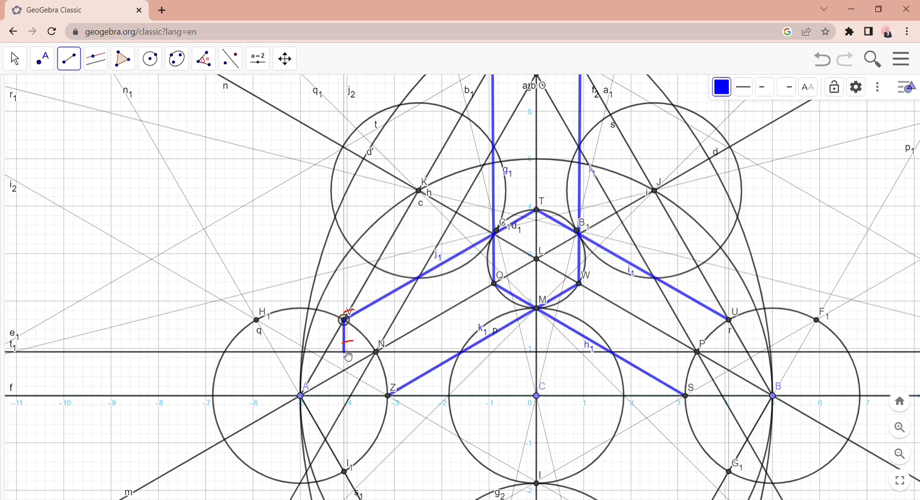
{"action": "left_click", "coordinate": [345, 353]}
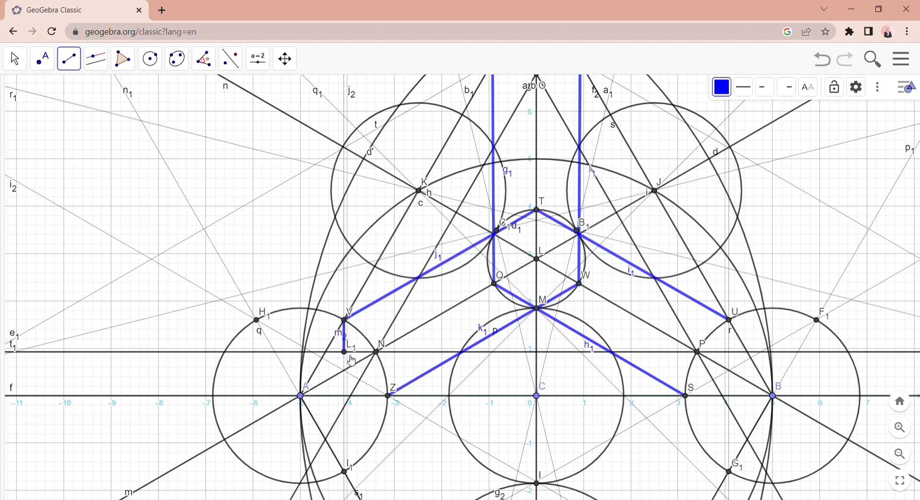
{"action": "left_click", "coordinate": [389, 396]}
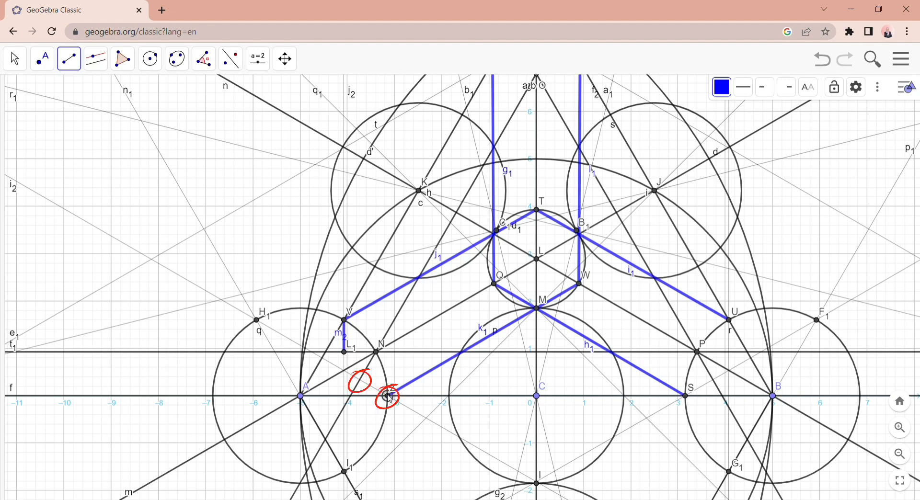
{"action": "left_click", "coordinate": [360, 381]}
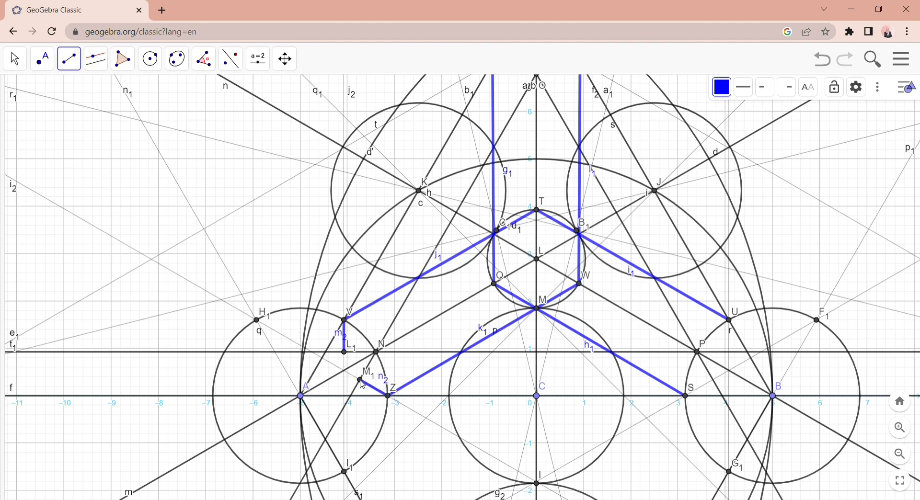
- Draw short blue segments inside circle B from U straight down to line f1 and from S to its construction line's crossing with line b
{"action": "left_click", "coordinate": [285, 59]}
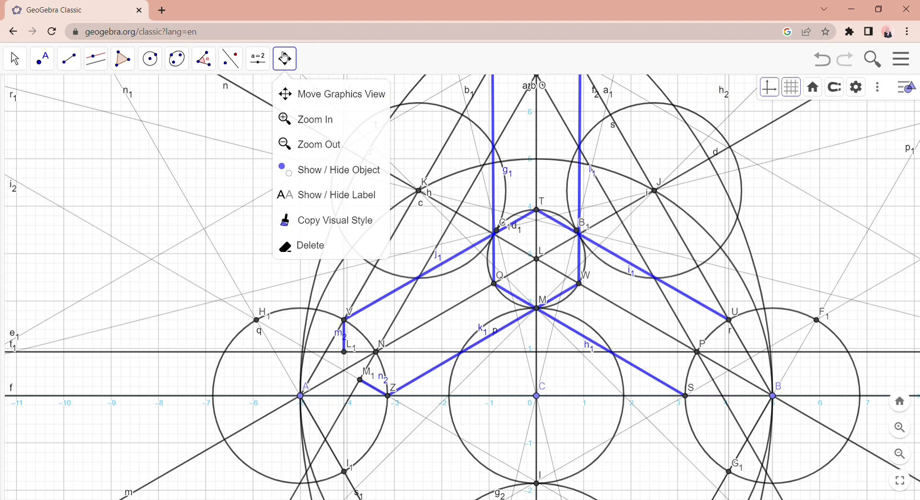
{"action": "left_click", "coordinate": [295, 89]}
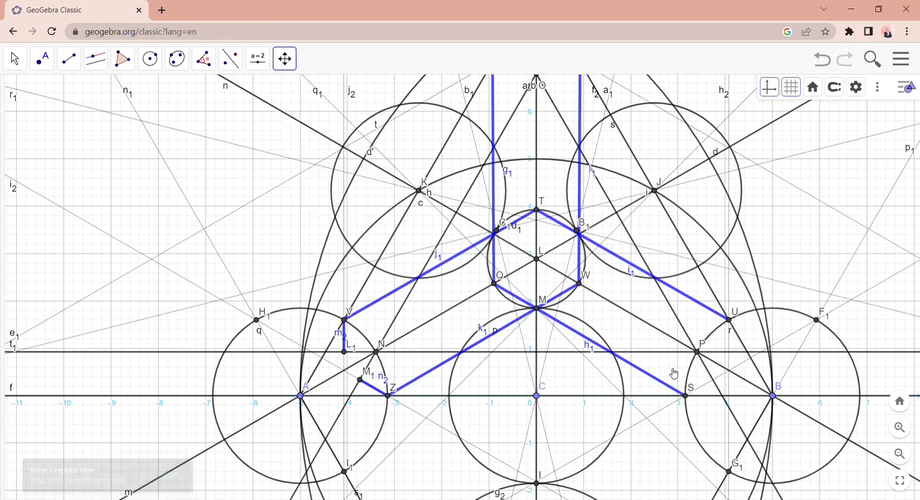
{"action": "left_click_drag", "start_coordinate": [716, 374], "coordinate": [492, 372]}
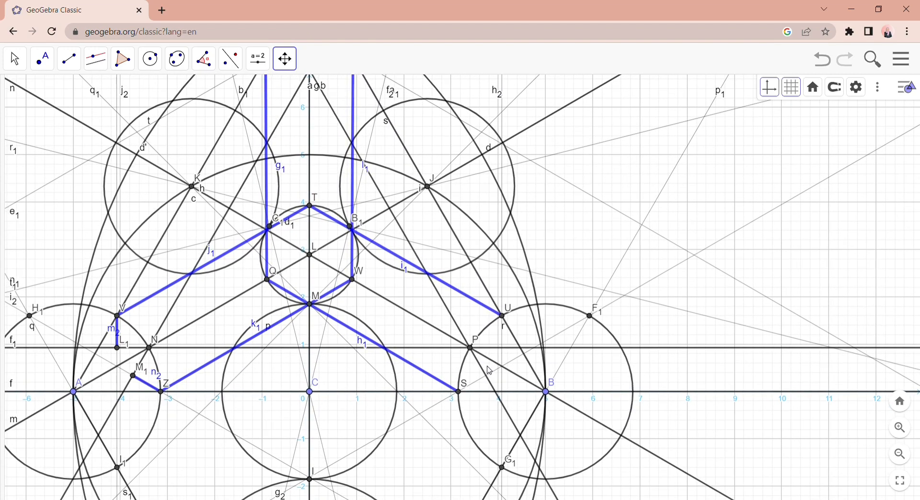
{"action": "left_click", "coordinate": [70, 60]}
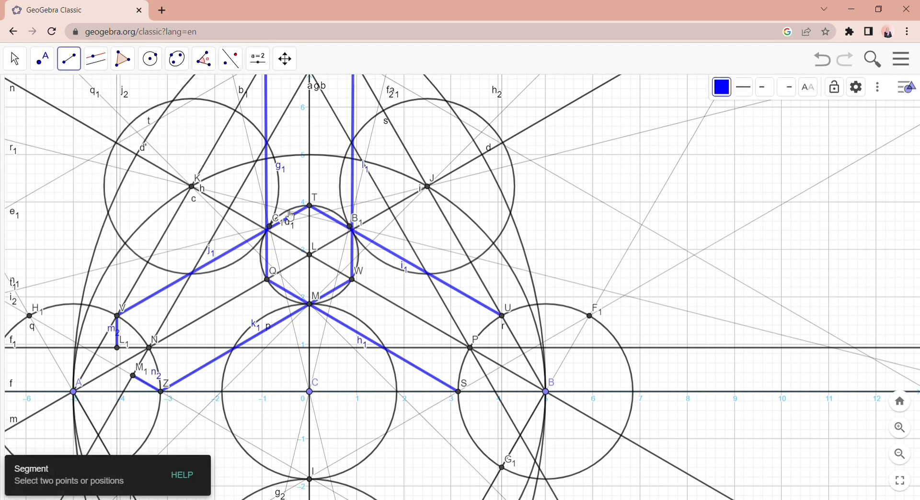
{"action": "left_click", "coordinate": [502, 316]}
{"action": "left_click", "coordinate": [503, 348]}
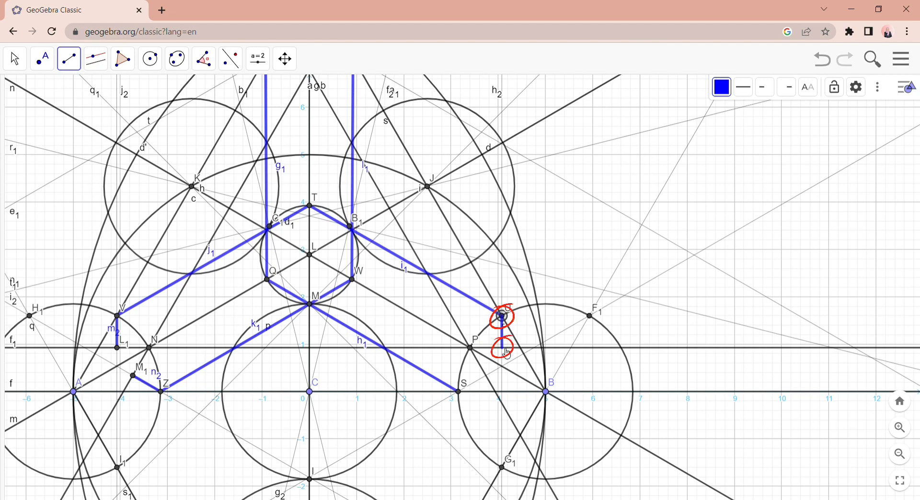
{"action": "left_click", "coordinate": [459, 392]}
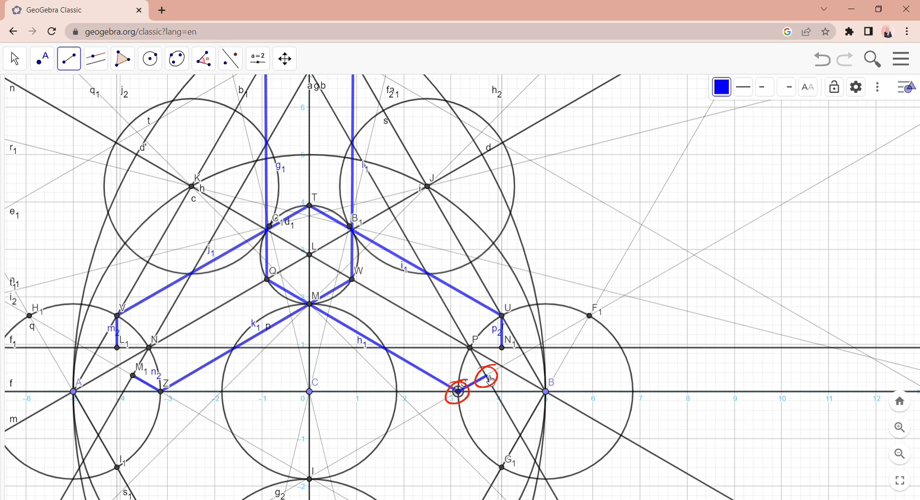
{"action": "left_click", "coordinate": [488, 376]}
- Draw blue segments from K to the two points where thin lines q1 and r1 cross line a
{"action": "left_click", "coordinate": [285, 59]}
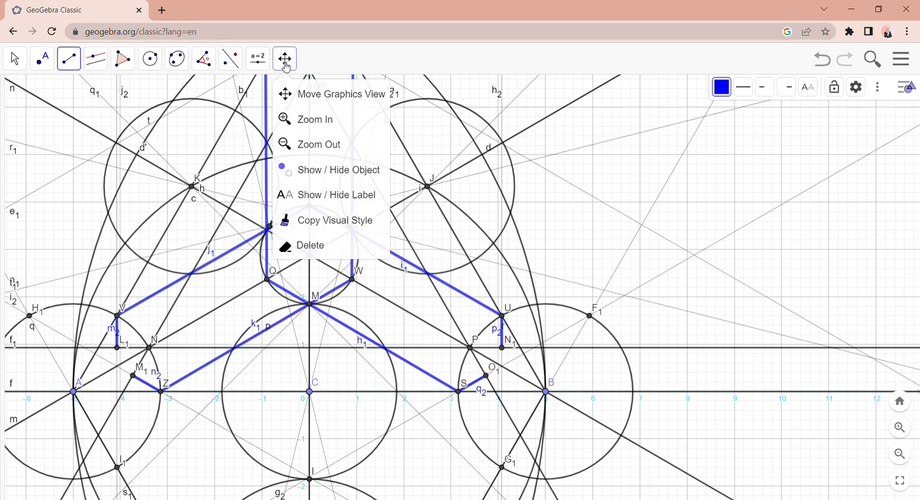
{"action": "left_click", "coordinate": [300, 94]}
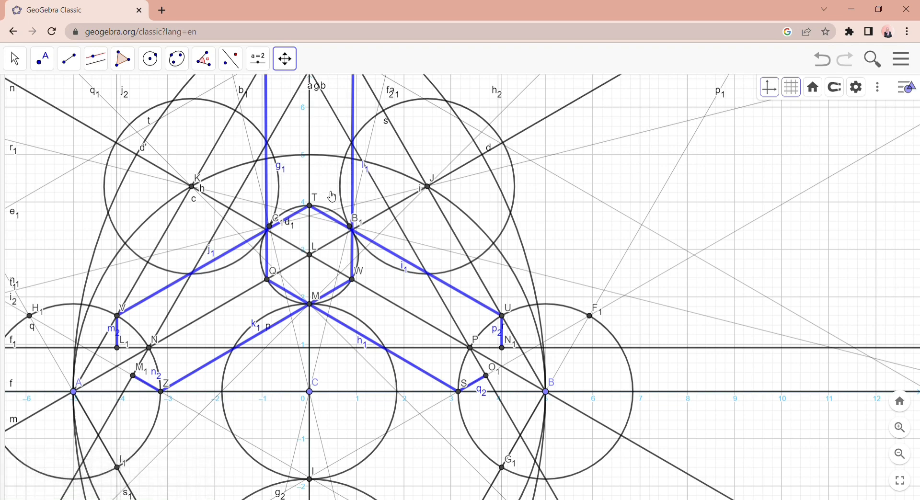
{"action": "left_click_drag", "start_coordinate": [300, 183], "coordinate": [420, 234]}
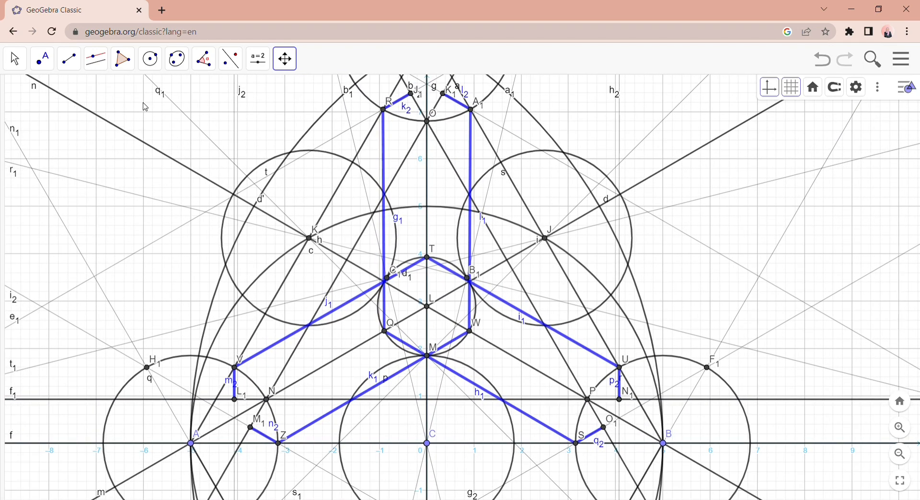
{"action": "left_click", "coordinate": [69, 59]}
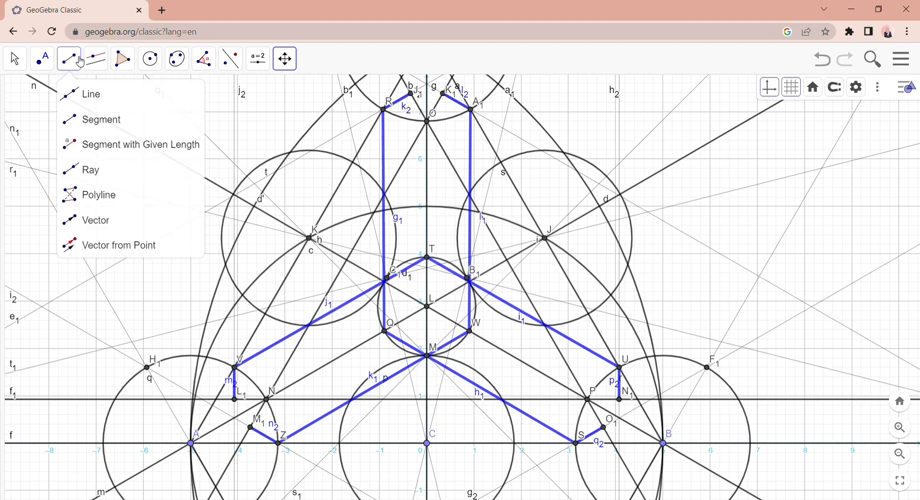
{"action": "left_click", "coordinate": [99, 115]}
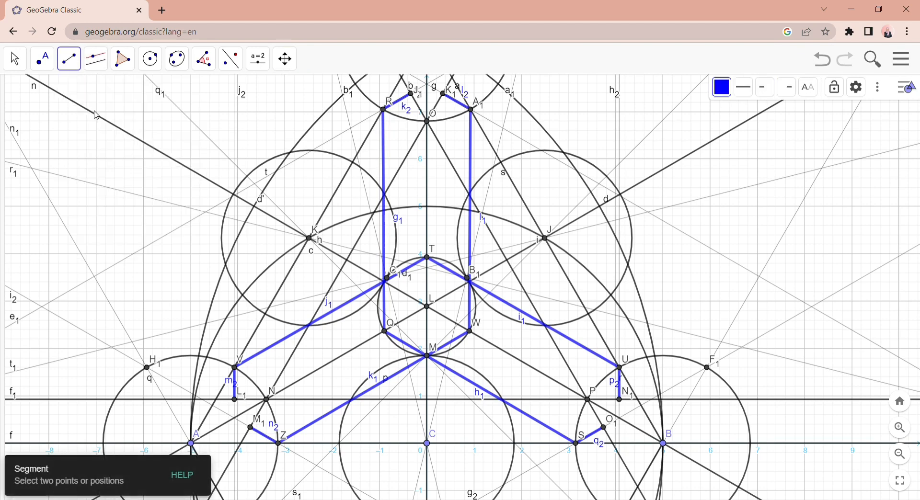
{"action": "left_click", "coordinate": [341, 271]}
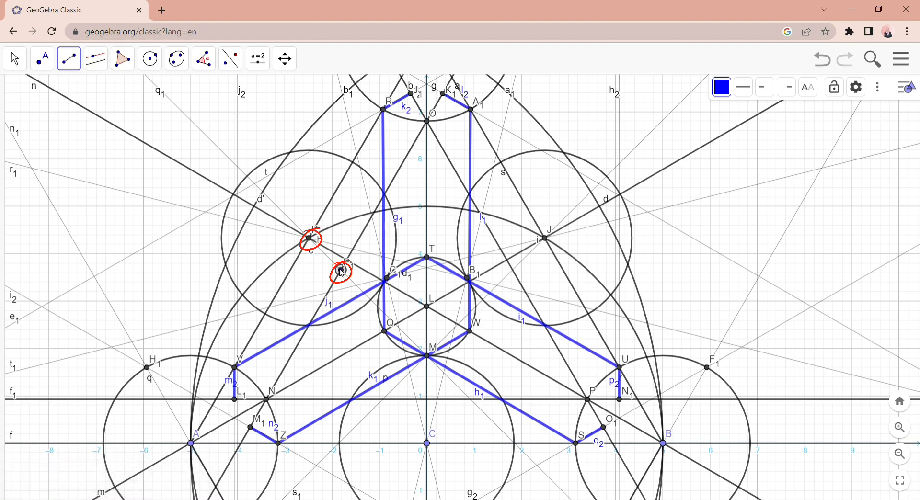
{"action": "left_click", "coordinate": [311, 241]}
{"action": "left_click", "coordinate": [310, 239]}
{"action": "left_click", "coordinate": [310, 239]}
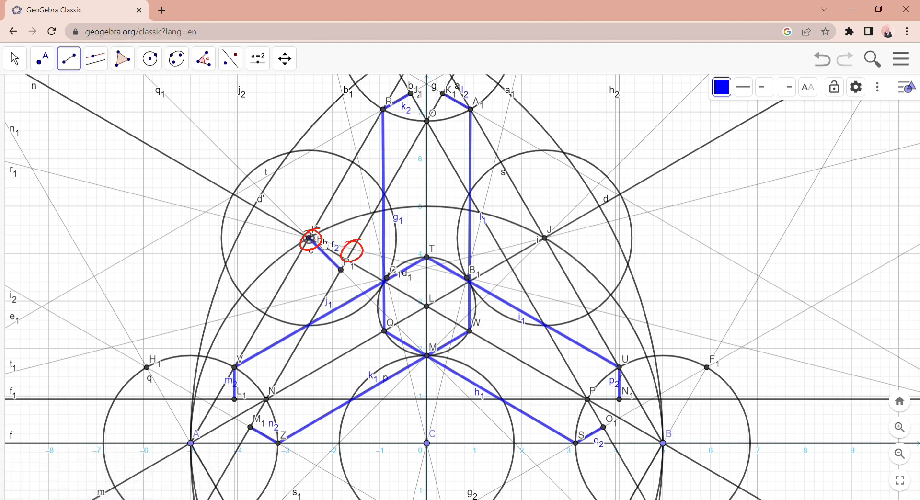
{"action": "left_click", "coordinate": [354, 249]}
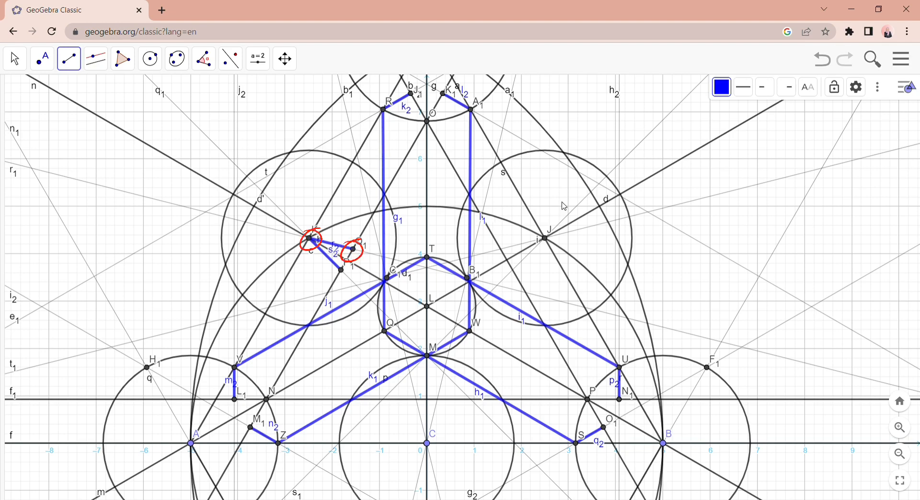
- Draw blue segments from J to the two points where the thin construction lines through J cross line b
{"action": "left_click", "coordinate": [501, 250]}
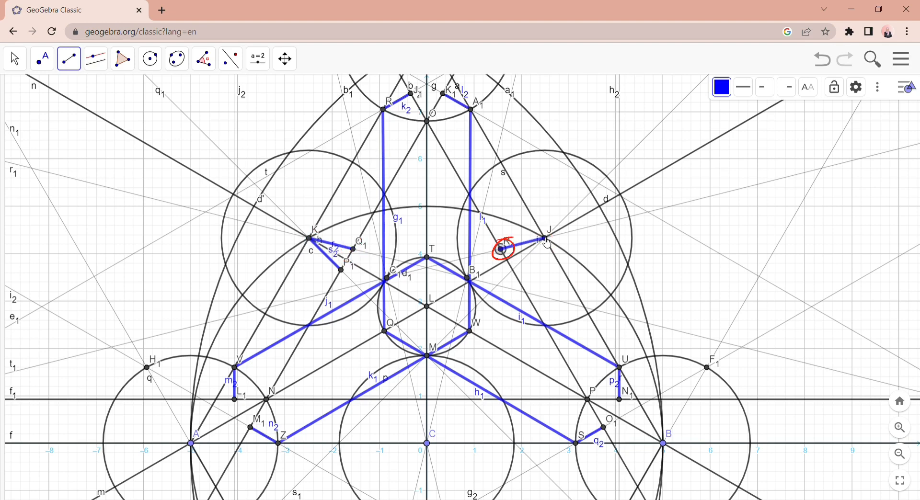
{"action": "left_click", "coordinate": [544, 239]}
{"action": "left_click", "coordinate": [545, 239]}
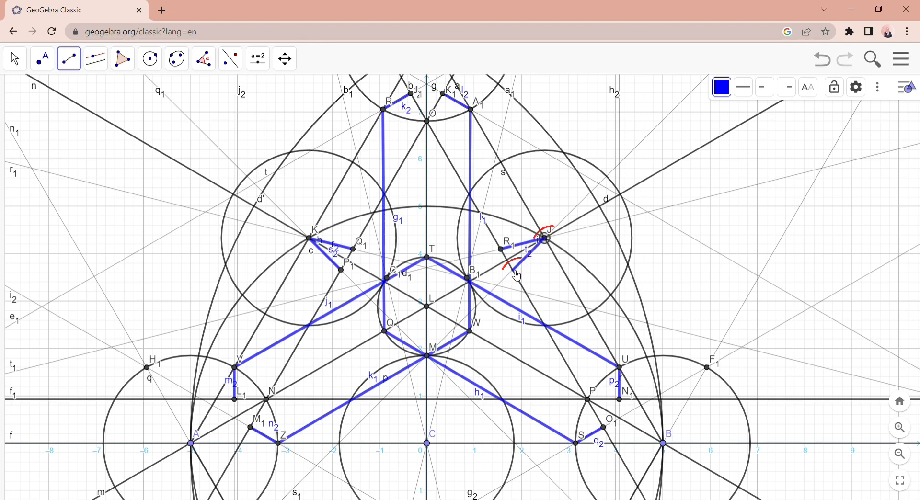
{"action": "left_click", "coordinate": [513, 270]}
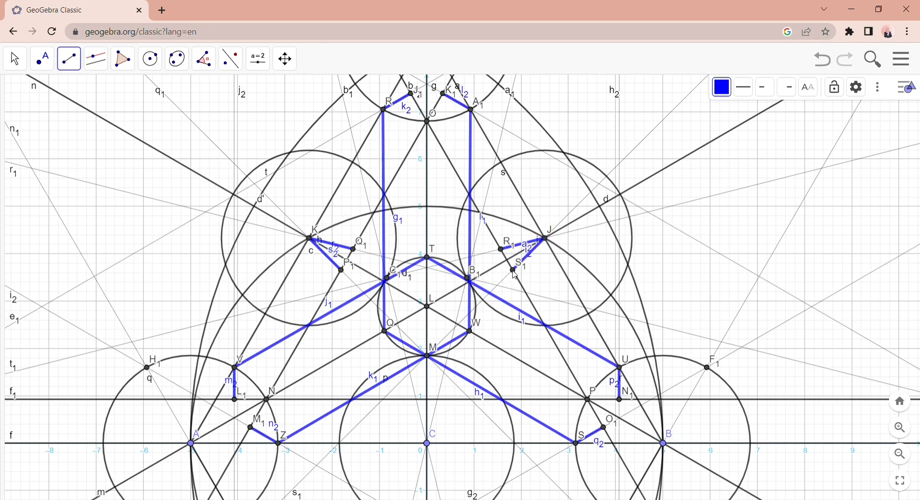
- Draw blue segments from C up to the two points where the thin construction lines through C cross horizontal line f1
{"action": "left_click", "coordinate": [430, 437]}
{"action": "left_click", "coordinate": [438, 400]}
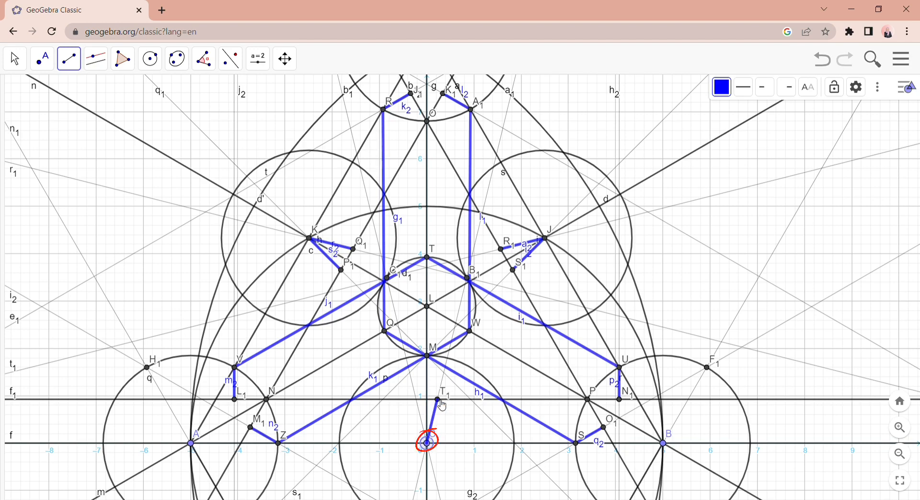
{"action": "left_click", "coordinate": [428, 444]}
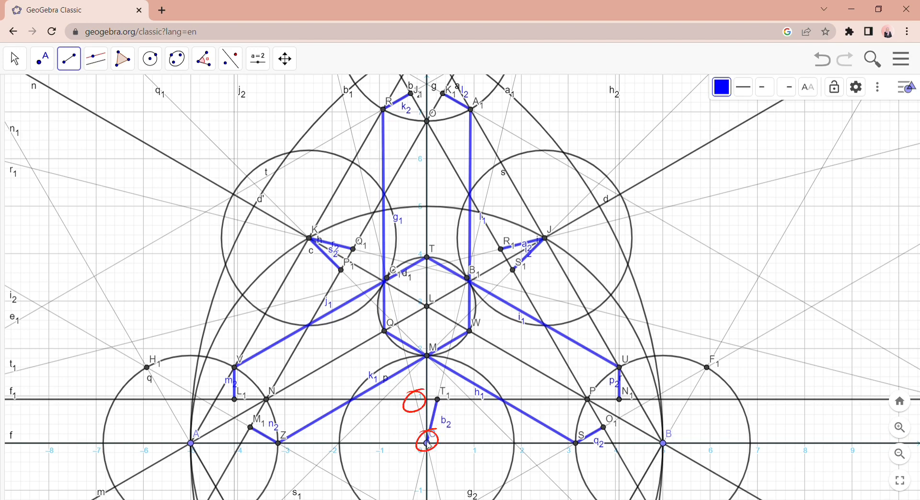
{"action": "left_click", "coordinate": [416, 399]}
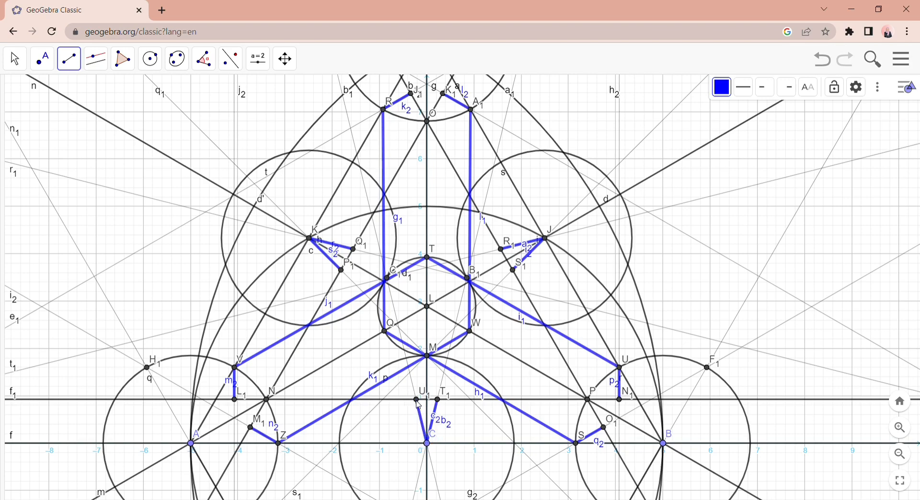
- Draw blue segments along line a from M1 to P1 and from Q1 to K1
{"action": "left_click", "coordinate": [903, 457]}
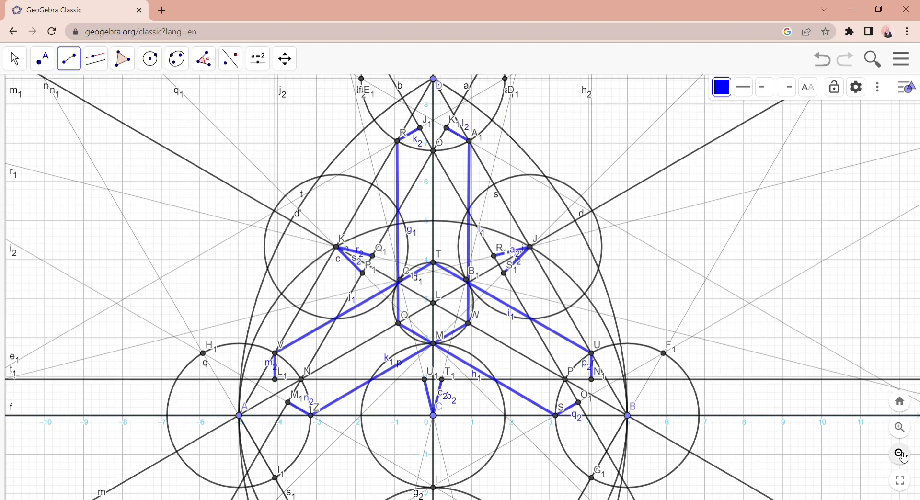
{"action": "left_click", "coordinate": [69, 60]}
{"action": "left_click", "coordinate": [82, 118]}
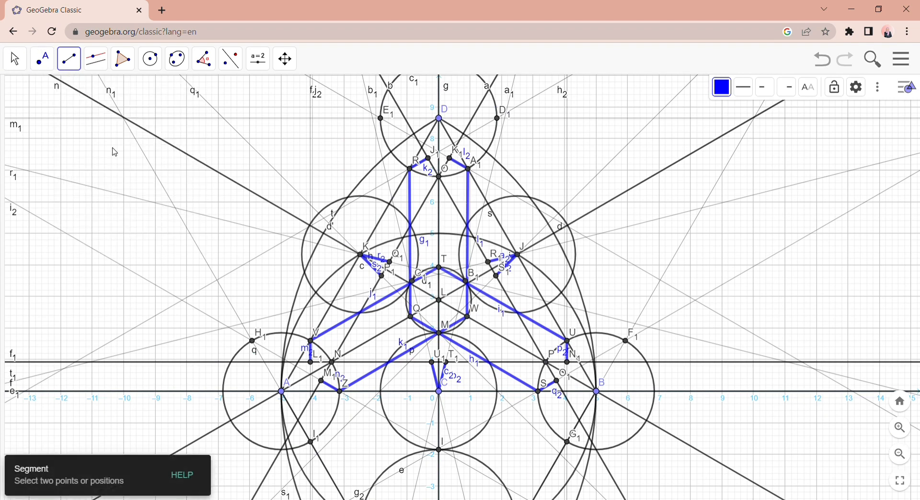
{"action": "left_click", "coordinate": [323, 382]}
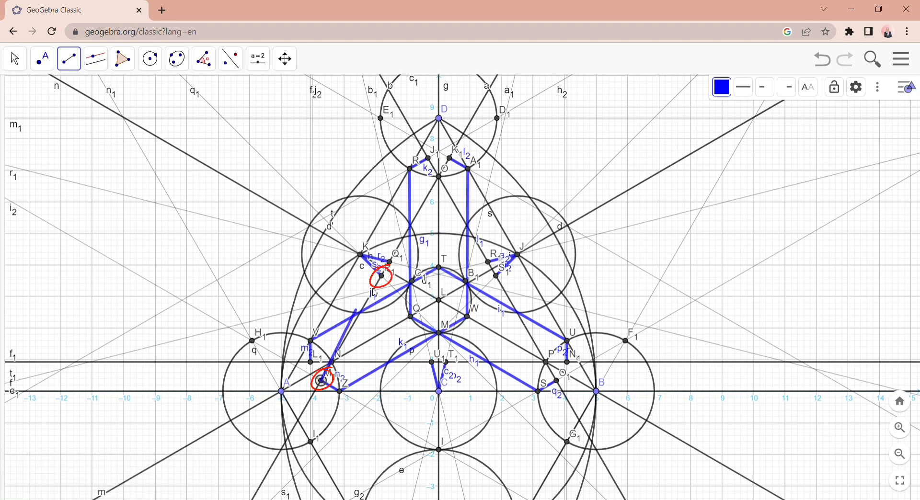
{"action": "left_click", "coordinate": [382, 277]}
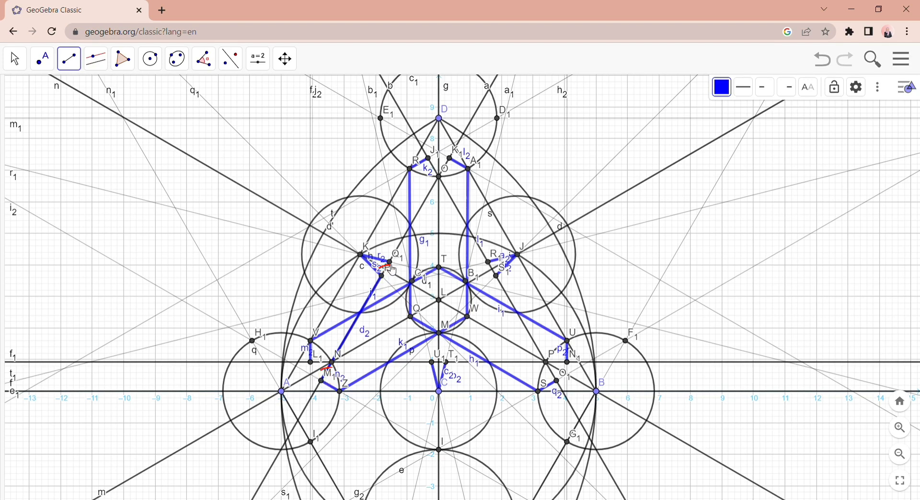
{"action": "left_click", "coordinate": [390, 262]}
{"action": "left_click", "coordinate": [450, 159]}
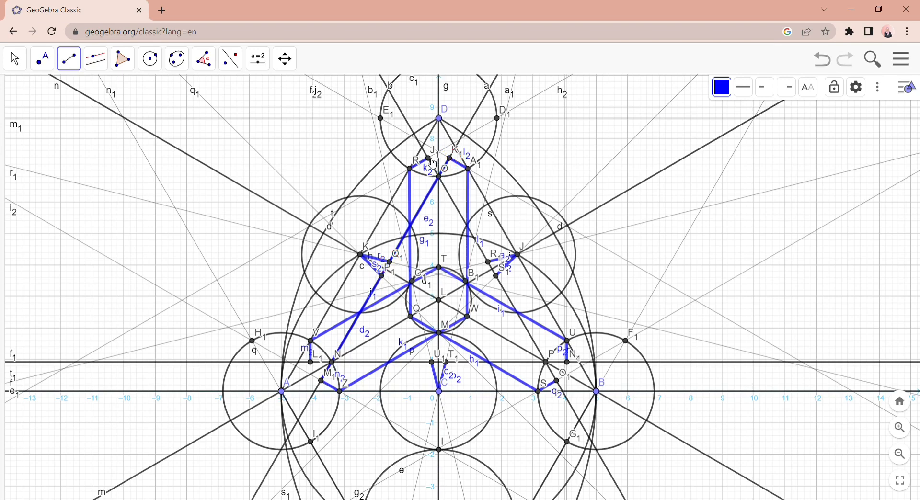
- Draw blue segments along line b from J1 to R1 and from S1 to O1
{"action": "left_click", "coordinate": [430, 158]}
{"action": "left_click", "coordinate": [488, 262]}
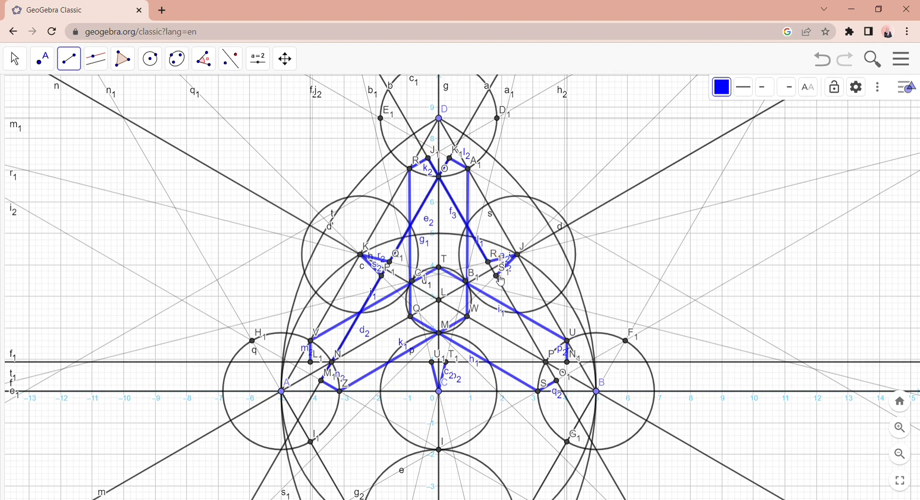
{"action": "left_click", "coordinate": [497, 276]}
{"action": "left_click", "coordinate": [556, 382]}
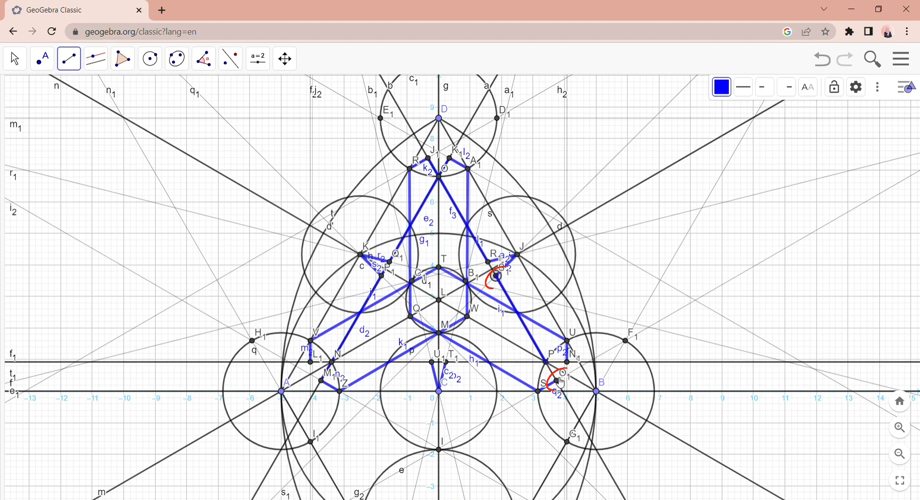
- Complete the blue segment at O1 and draw blue segments along line f1 from N1 to T1 and from U1 to L1
{"action": "left_click", "coordinate": [557, 382]}
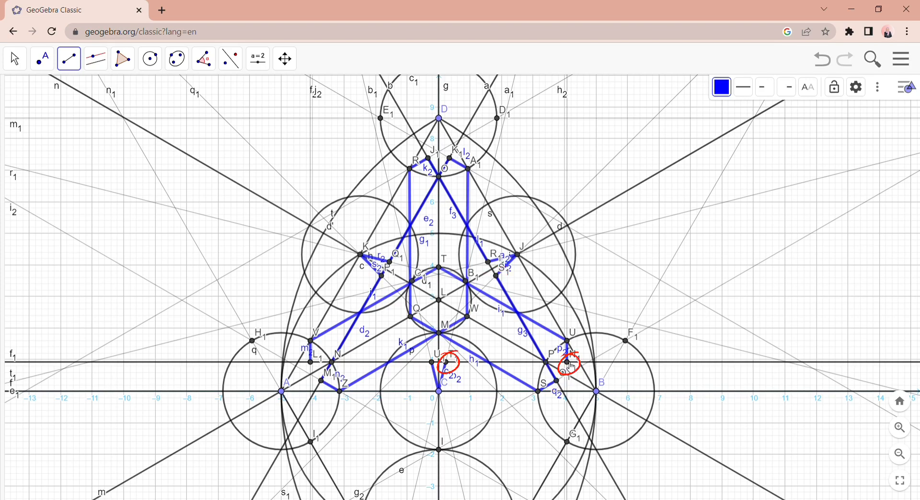
{"action": "left_click", "coordinate": [568, 364]}
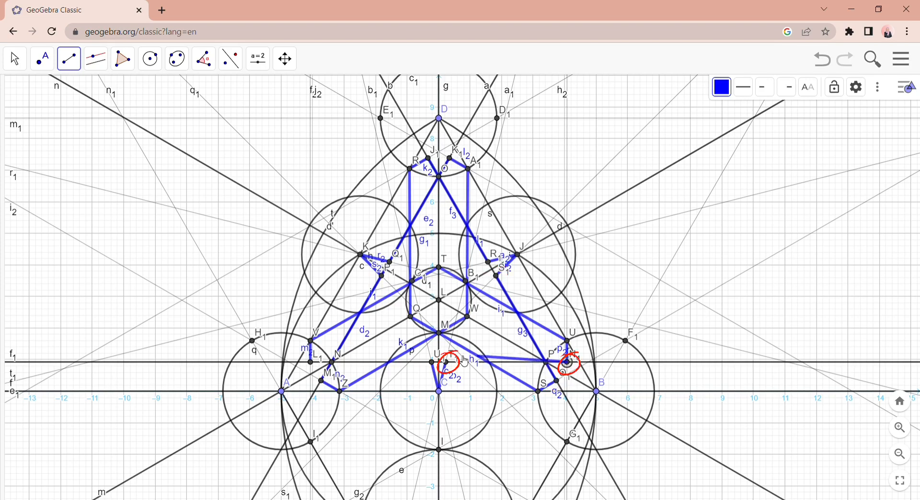
{"action": "left_click", "coordinate": [447, 363]}
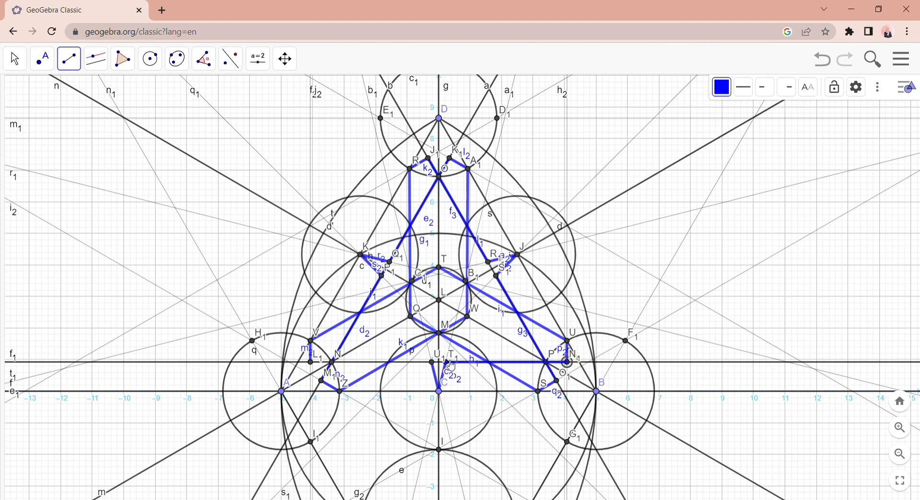
{"action": "left_click", "coordinate": [433, 364]}
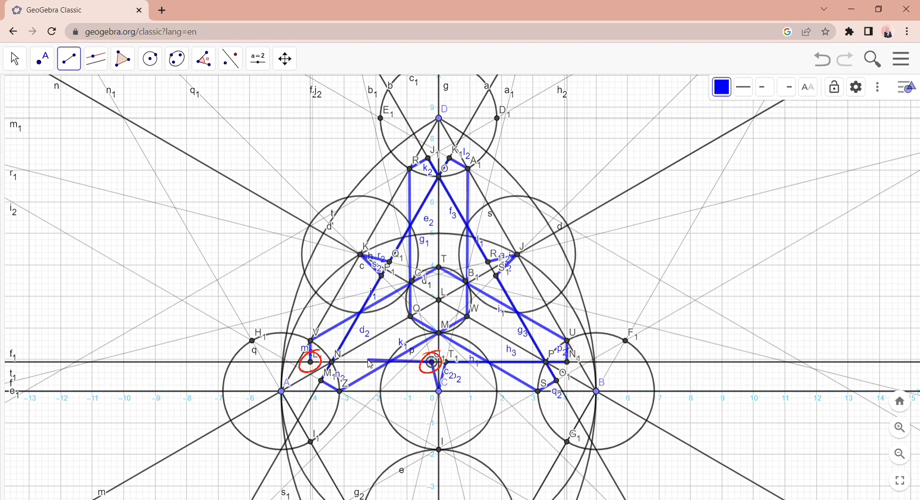
{"action": "left_click", "coordinate": [312, 363]}
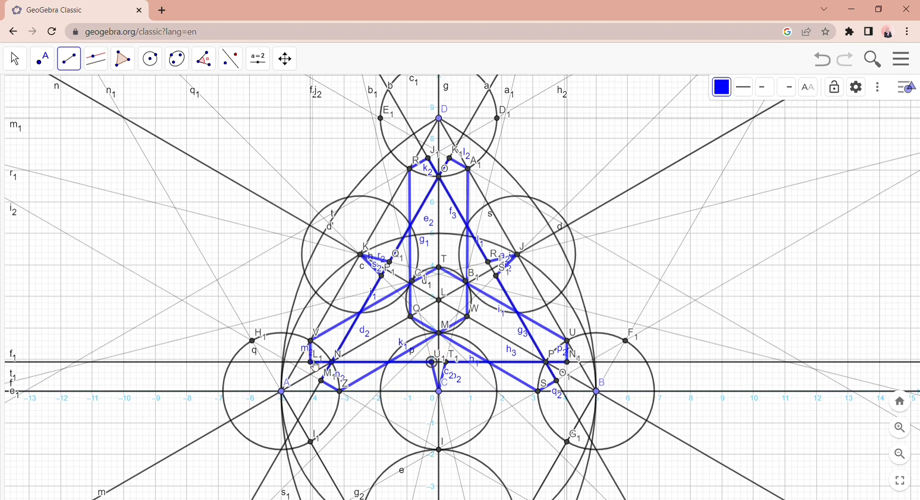
{"action": "key", "text": "Escape"}
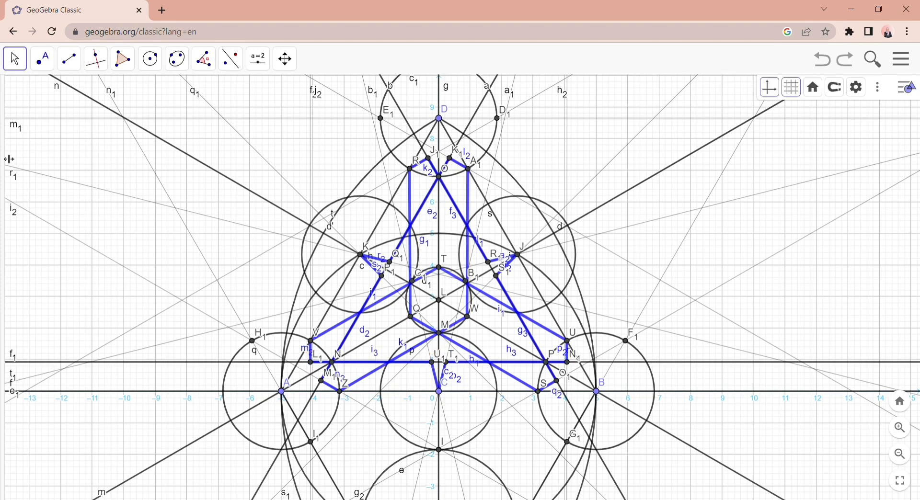
- Show the Algebra view wide enough to read the definitions and sort its objects by object type
{"action": "left_click_drag", "start_coordinate": [9, 159], "coordinate": [99, 159]}
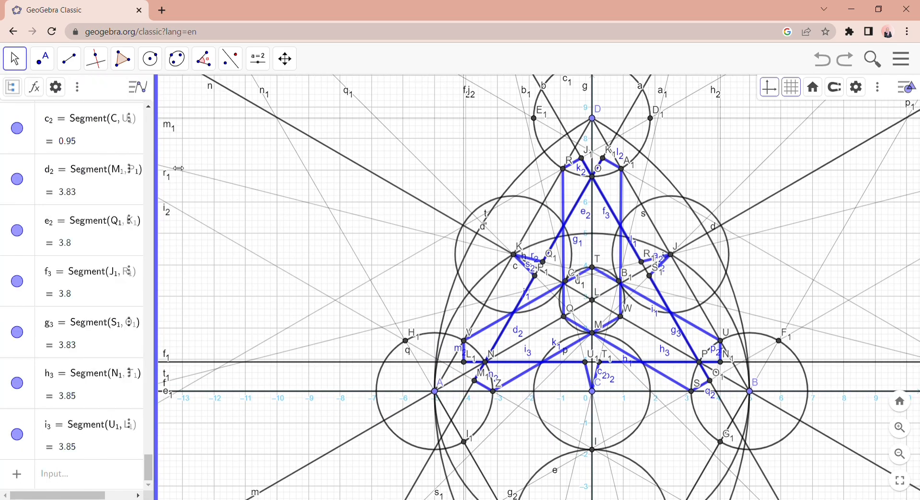
{"action": "left_click_drag", "start_coordinate": [178, 168], "coordinate": [195, 168]}
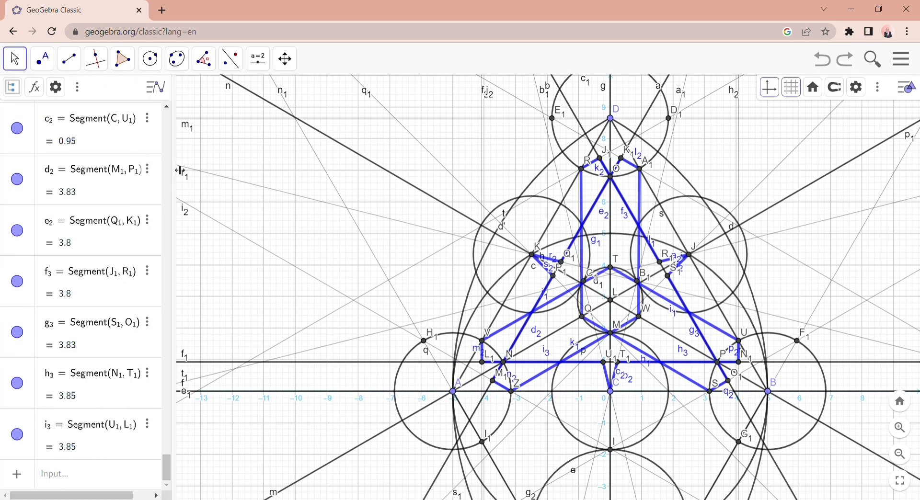
{"action": "left_click", "coordinate": [56, 87]}
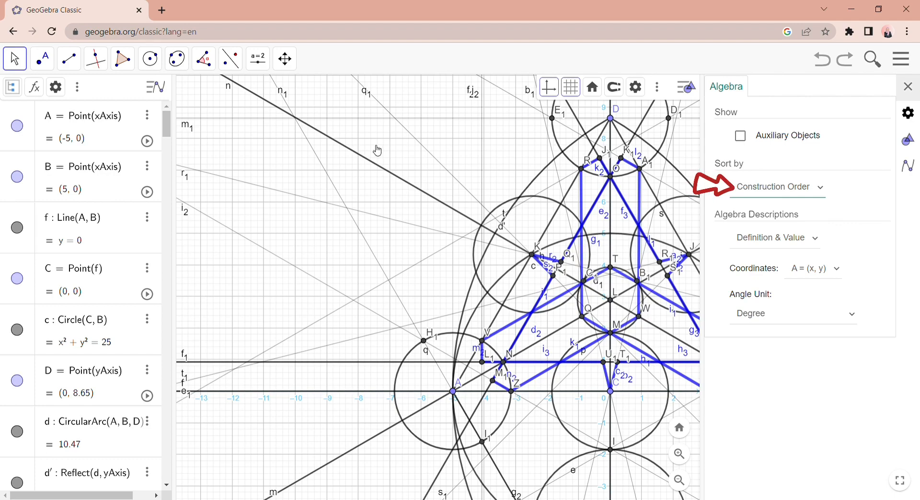
{"action": "left_click", "coordinate": [908, 87]}
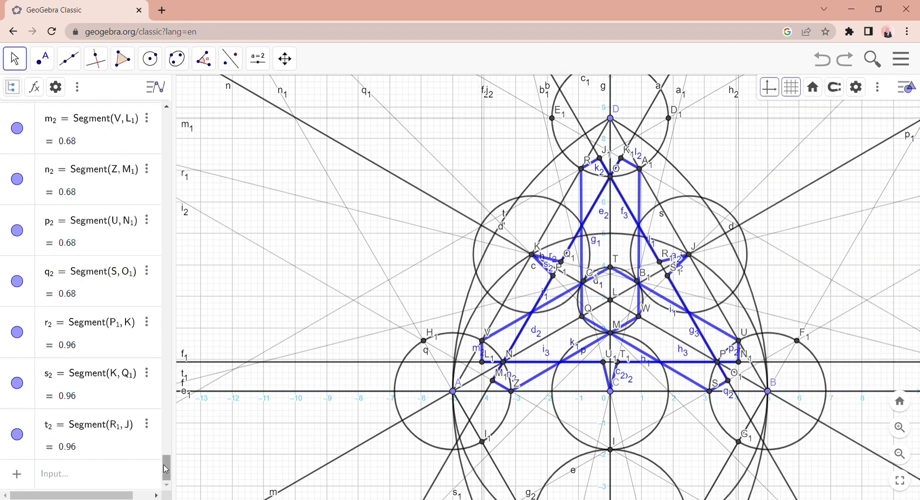
- Hide all conic objects and their labels, and collapse the Conic group
{"action": "left_click_drag", "start_coordinate": [167, 467], "coordinate": [165, 126]}
{"action": "left_click", "coordinate": [33, 126]}
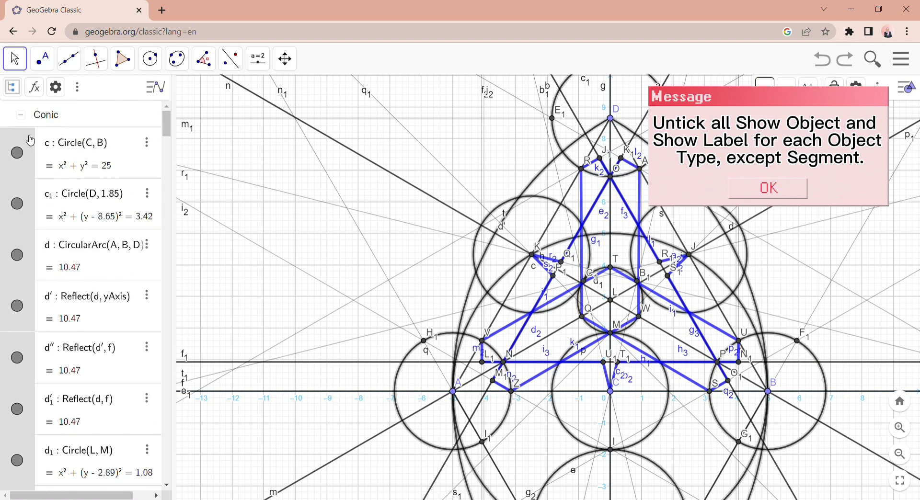
{"action": "right_click", "coordinate": [30, 141]}
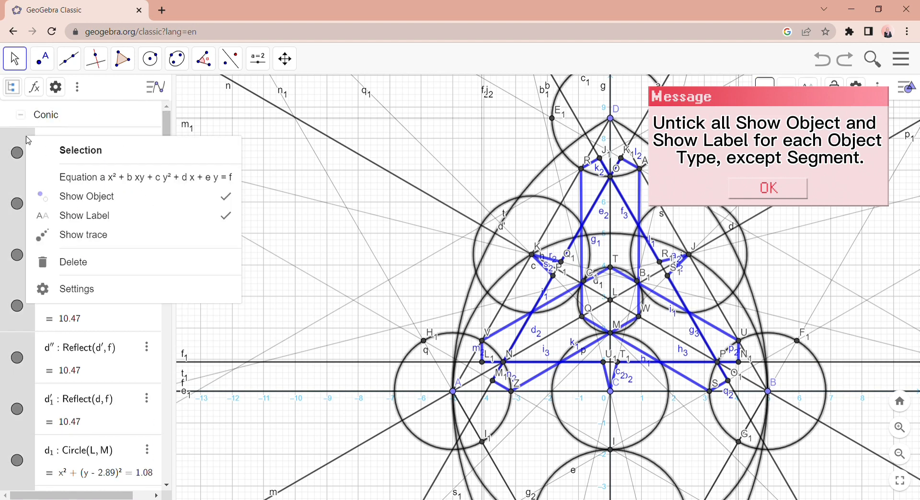
{"action": "left_click", "coordinate": [86, 216]}
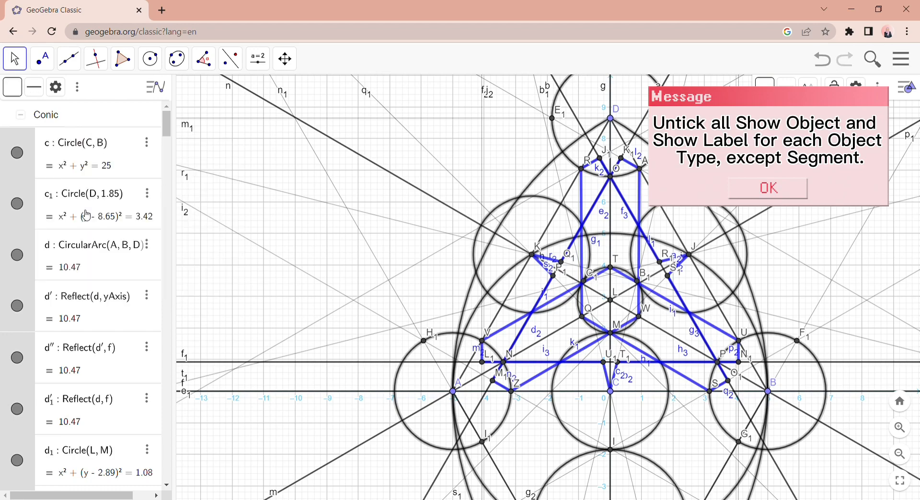
{"action": "right_click", "coordinate": [34, 141]}
{"action": "left_click", "coordinate": [73, 197]}
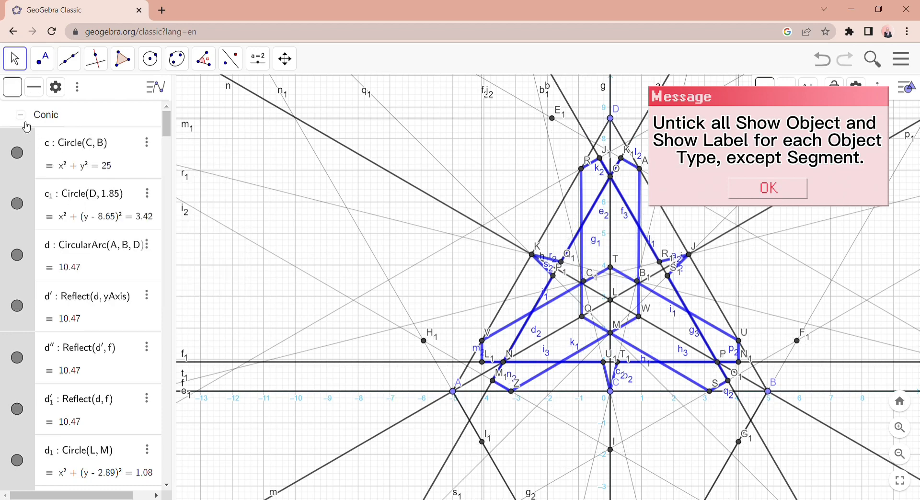
{"action": "left_click", "coordinate": [21, 115]}
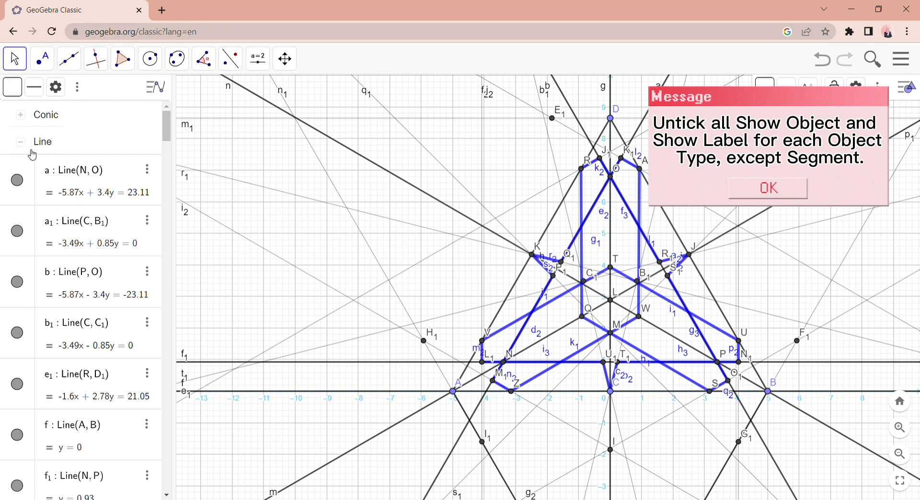
- Hide all line objects and their labels, and collapse the Line group
{"action": "right_click", "coordinate": [29, 165]}
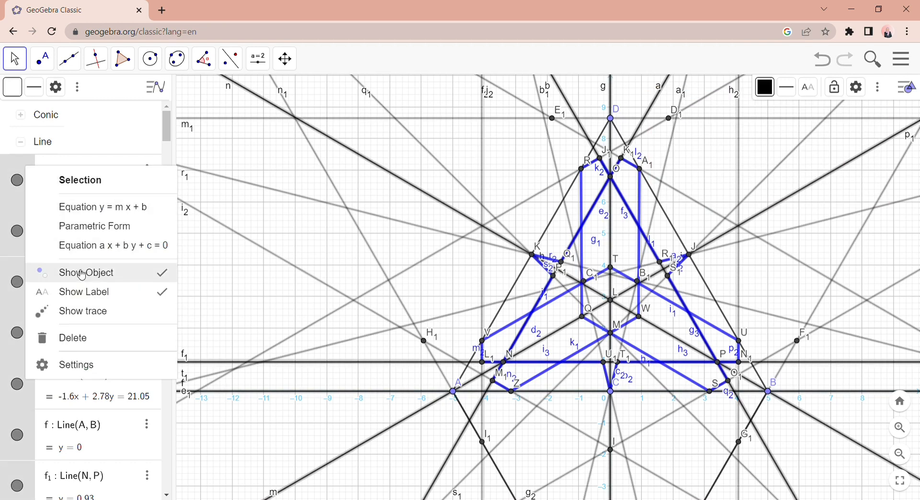
{"action": "left_click", "coordinate": [81, 274]}
{"action": "right_click", "coordinate": [28, 173]}
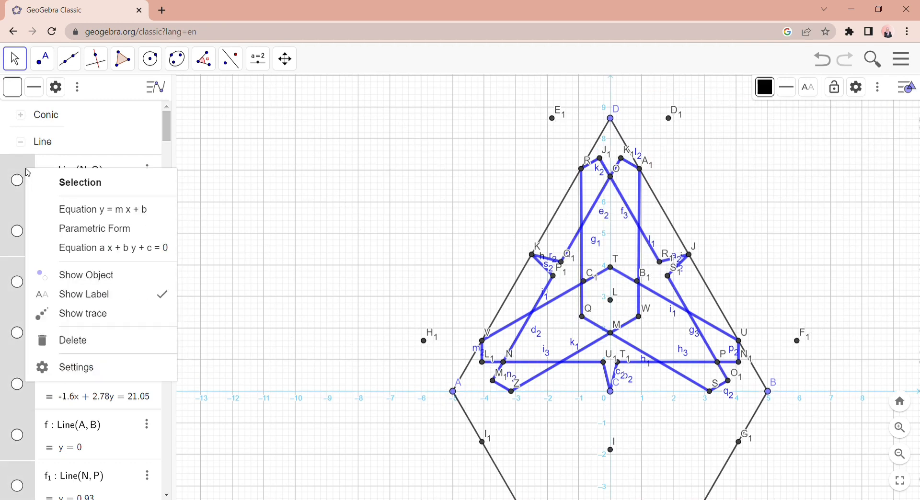
{"action": "left_click", "coordinate": [73, 293]}
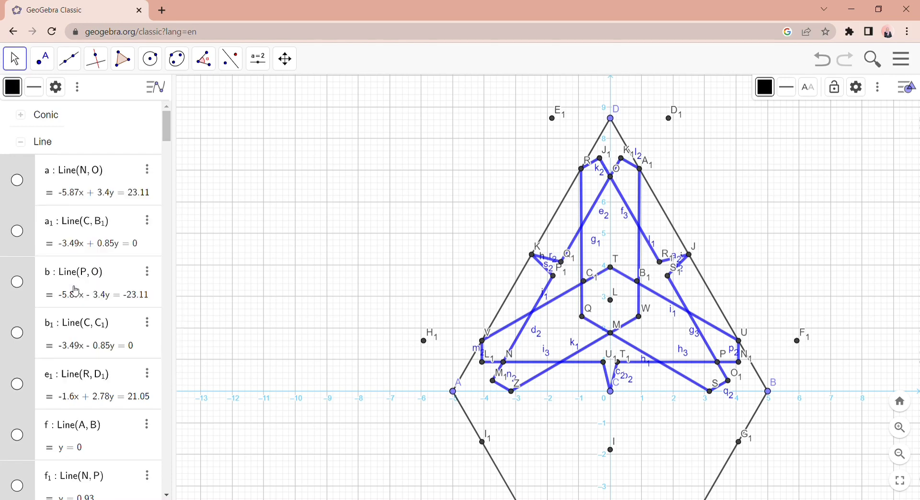
{"action": "left_click", "coordinate": [28, 144]}
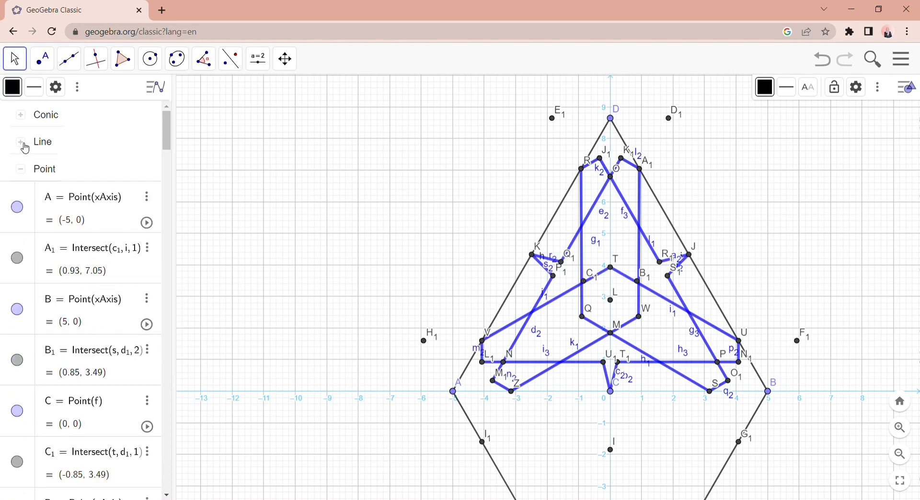
- Hide all point objects and their labels, and collapse the Point group
{"action": "left_click", "coordinate": [34, 177]}
{"action": "right_click", "coordinate": [30, 200]}
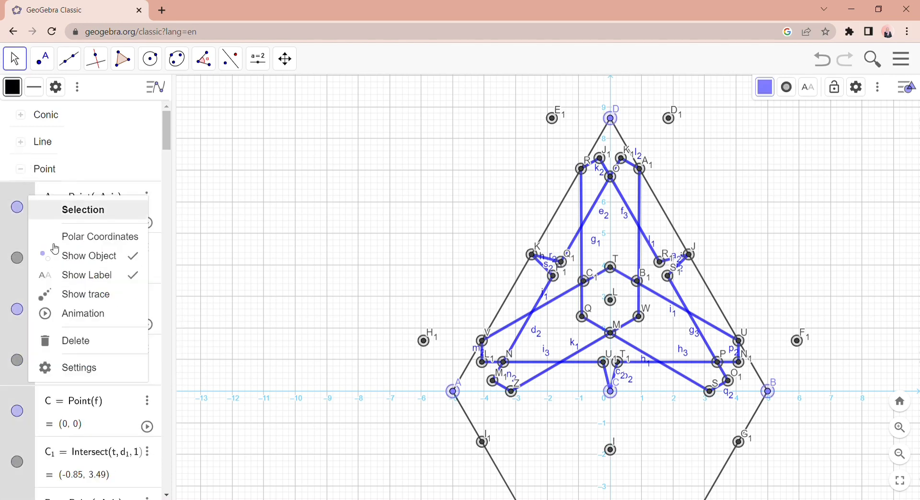
{"action": "left_click", "coordinate": [69, 266]}
{"action": "right_click", "coordinate": [27, 199]}
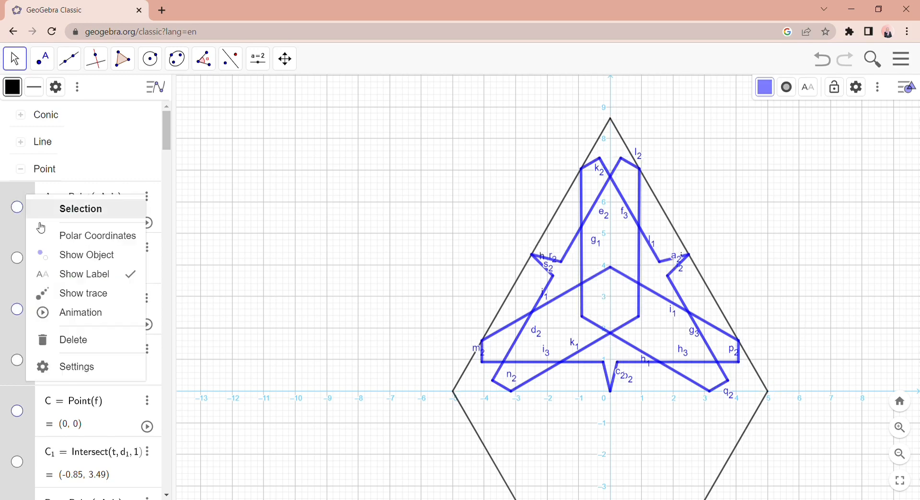
{"action": "left_click", "coordinate": [66, 277]}
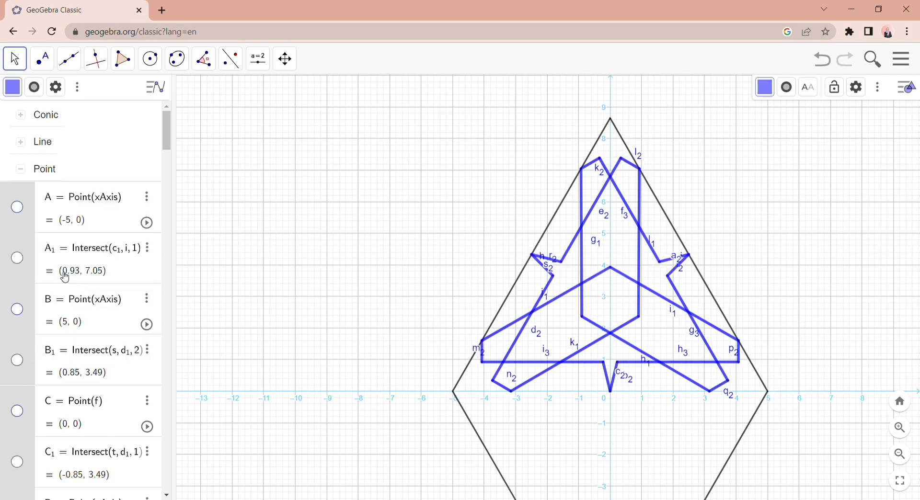
{"action": "left_click", "coordinate": [24, 173]}
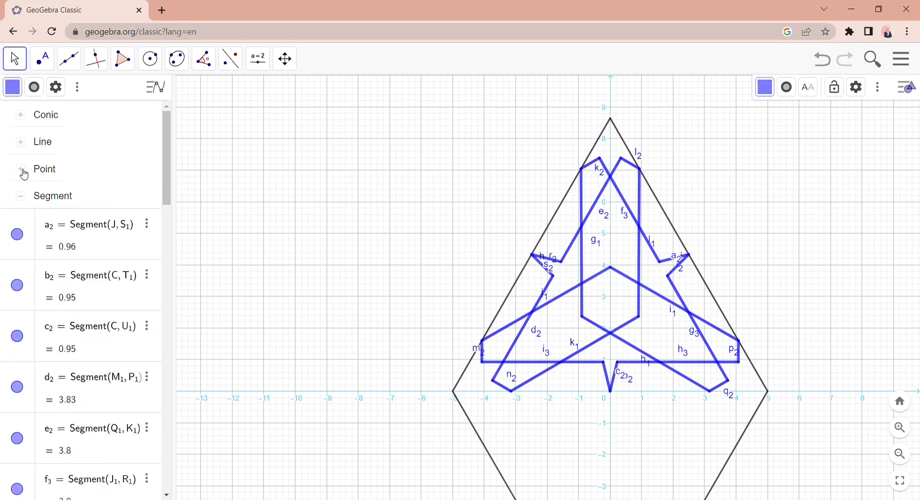
- Turn off the labels of all segments and hide the black segments h (A to D) and i (D to B)
{"action": "right_click", "coordinate": [35, 207]}
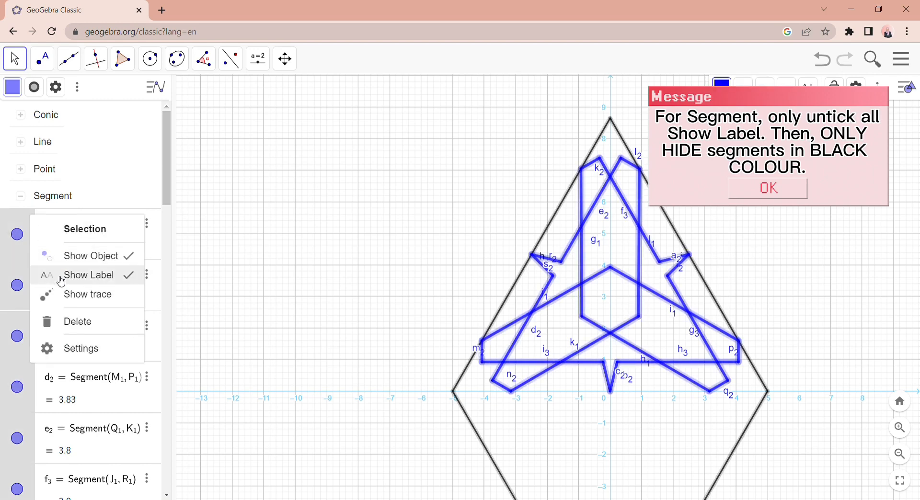
{"action": "left_click", "coordinate": [65, 276]}
{"action": "scroll", "coordinate": [61, 282], "scroll_direction": "down", "scroll_amount": 5}
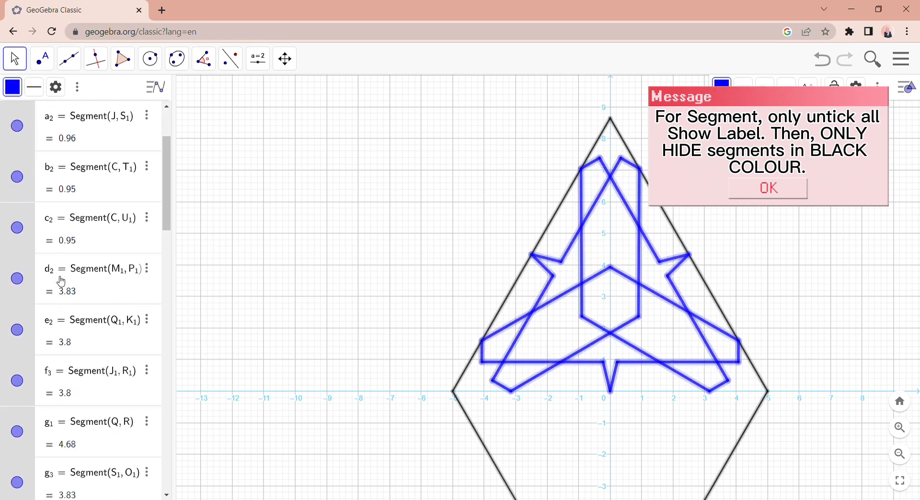
{"action": "scroll", "coordinate": [61, 281], "scroll_direction": "down", "scroll_amount": 2}
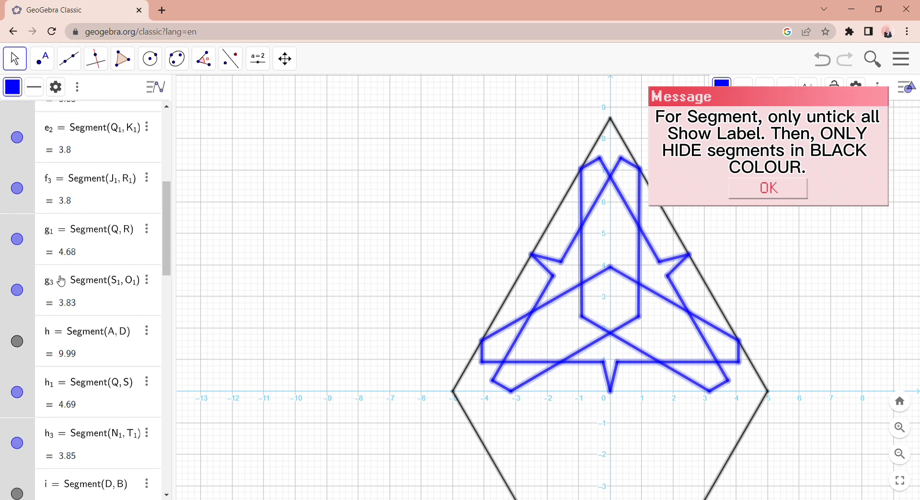
{"action": "left_click", "coordinate": [26, 340]}
{"action": "left_click", "coordinate": [22, 343]}
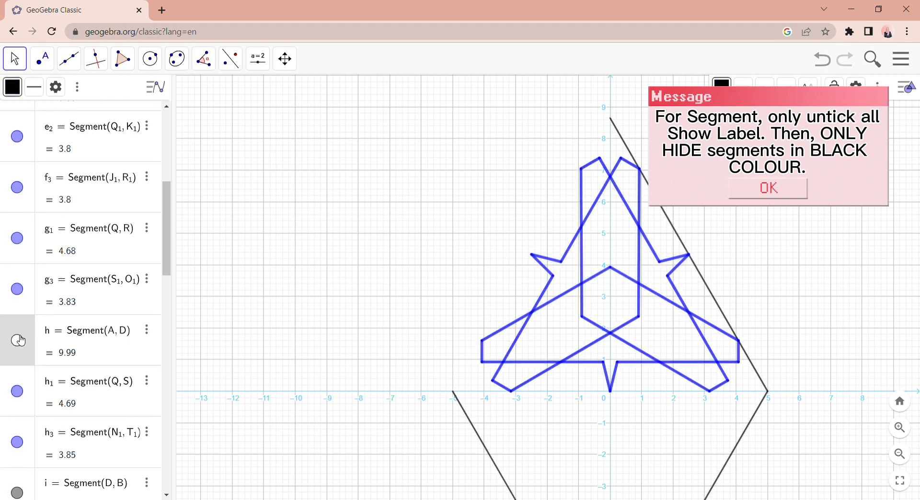
{"action": "scroll", "coordinate": [22, 343], "scroll_direction": "down", "scroll_amount": 3}
{"action": "left_click", "coordinate": [23, 360]}
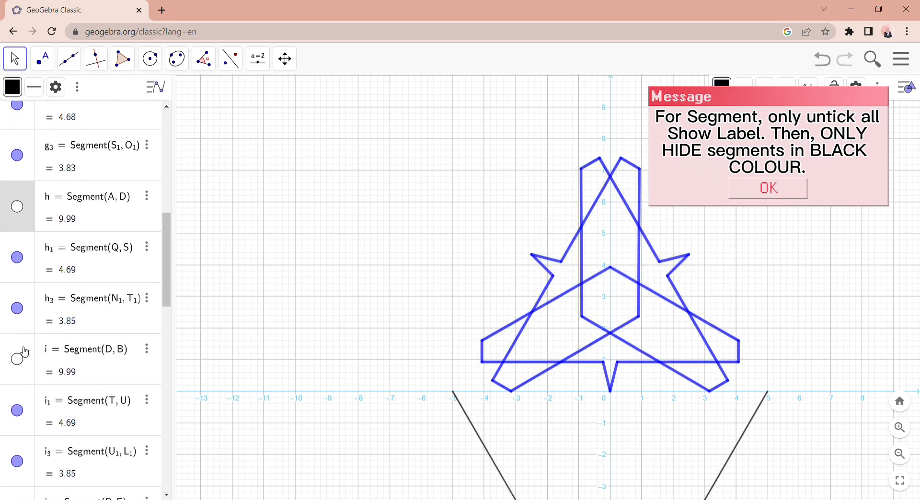
- Hide the remaining black segments j (B to E), k (E to A) and l (F to G)
{"action": "scroll", "coordinate": [22, 355], "scroll_direction": "down", "scroll_amount": 6}
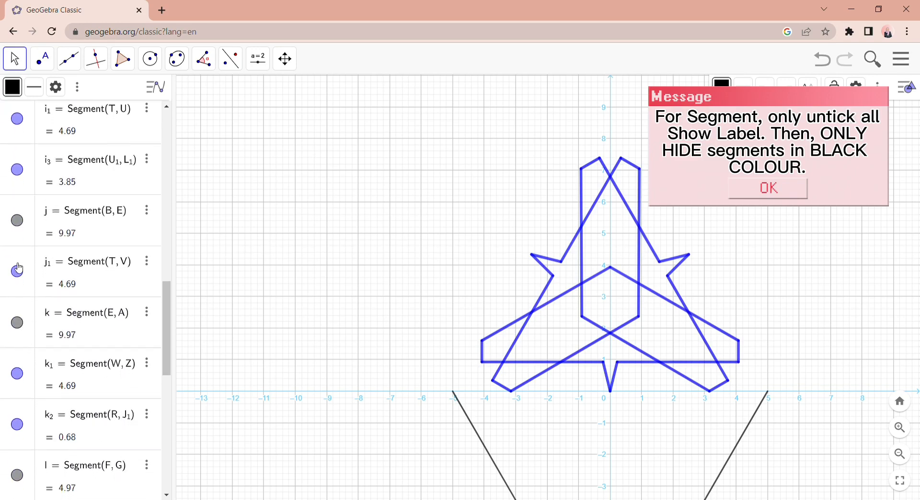
{"action": "left_click", "coordinate": [19, 223]}
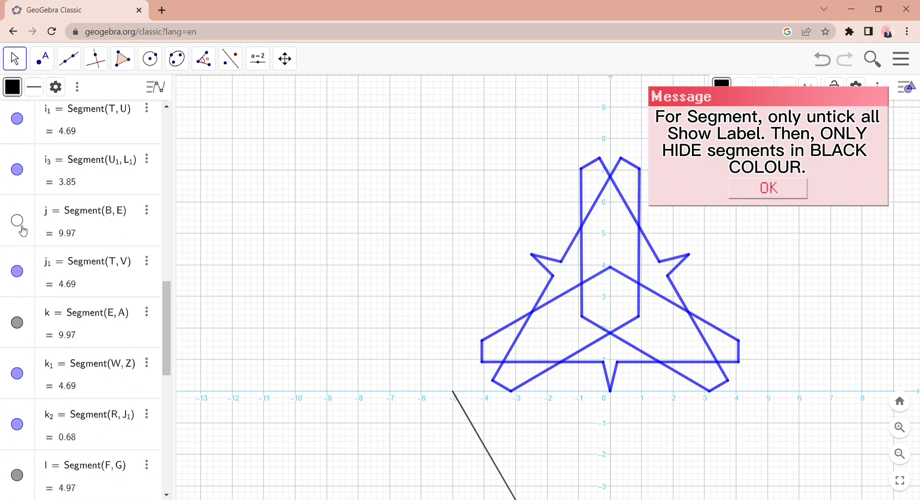
{"action": "left_click", "coordinate": [16, 323]}
{"action": "scroll", "coordinate": [47, 411], "scroll_direction": "down", "scroll_amount": 1}
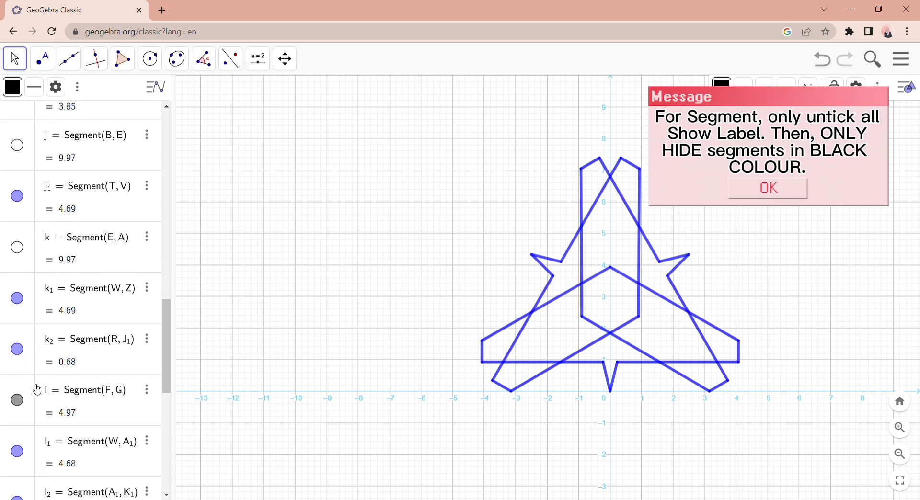
{"action": "left_click", "coordinate": [17, 400]}
{"action": "scroll", "coordinate": [70, 397], "scroll_direction": "down", "scroll_amount": 1}
{"action": "scroll", "coordinate": [69, 397], "scroll_direction": "down", "scroll_amount": 5}
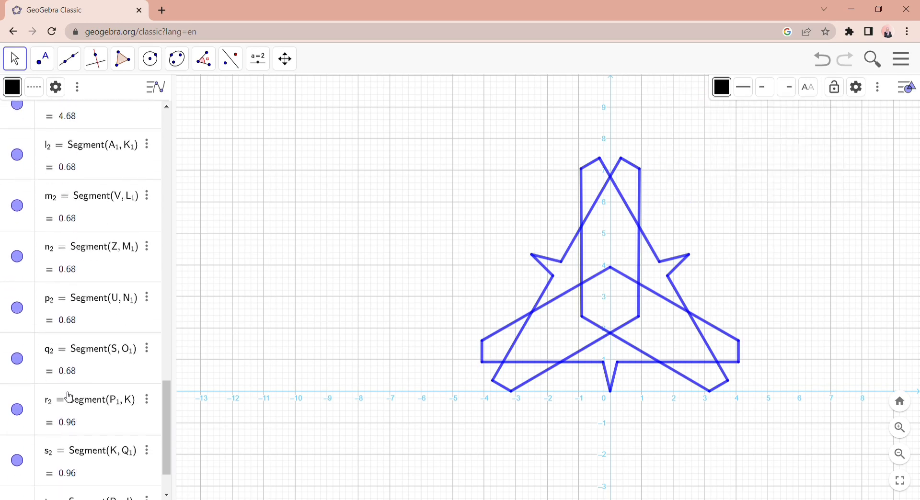
- Collapse the algebra list and set the Polygon tool's colour to purple with an opacity of 100
{"action": "left_click_drag", "start_coordinate": [170, 268], "coordinate": [6, 259]}
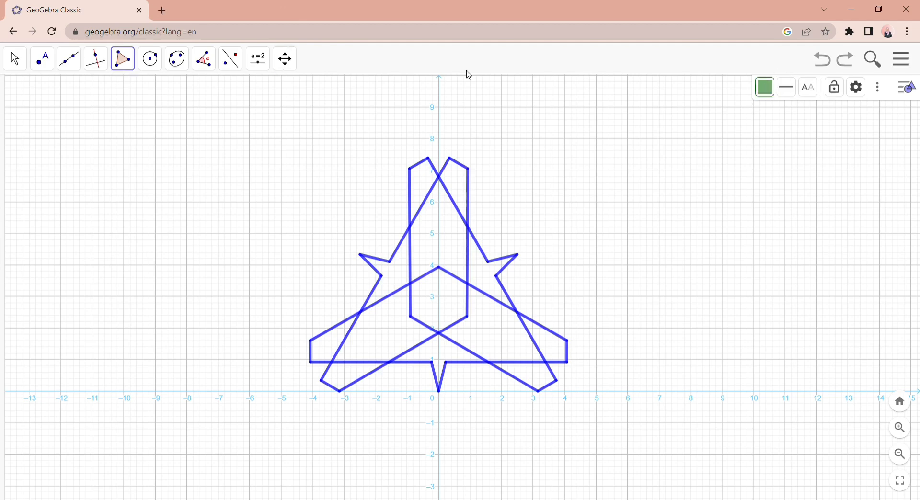
{"action": "left_click", "coordinate": [122, 58]}
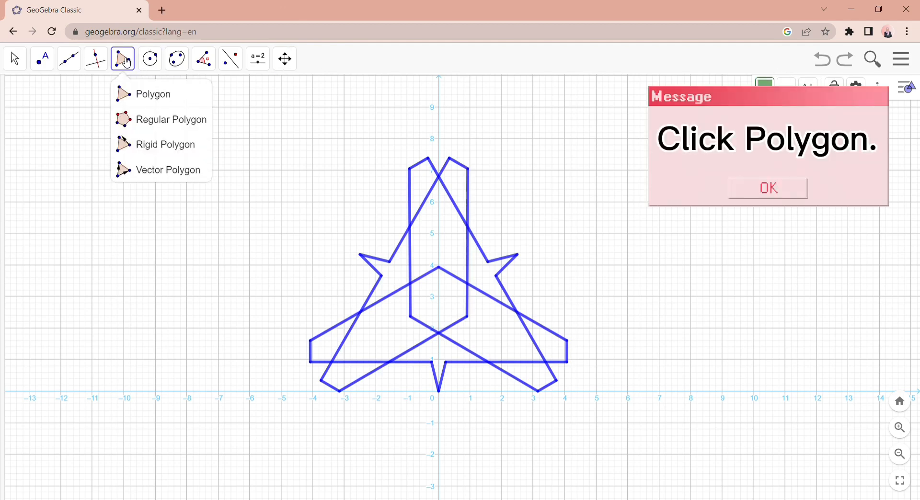
{"action": "left_click", "coordinate": [139, 92]}
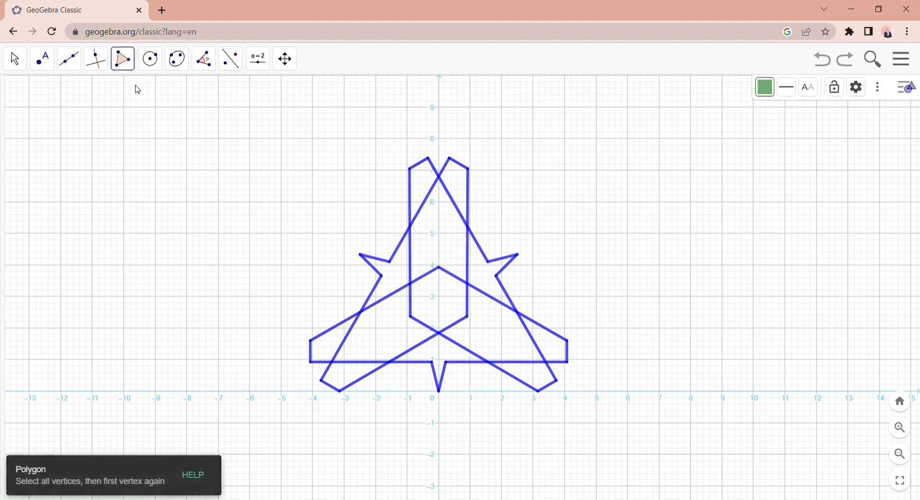
{"action": "left_click", "coordinate": [764, 96]}
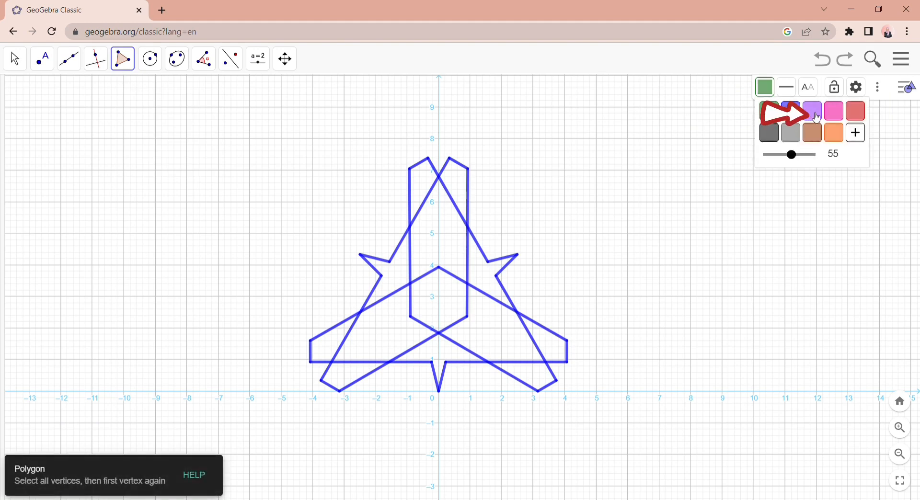
{"action": "left_click", "coordinate": [814, 113]}
{"action": "left_click", "coordinate": [765, 87]}
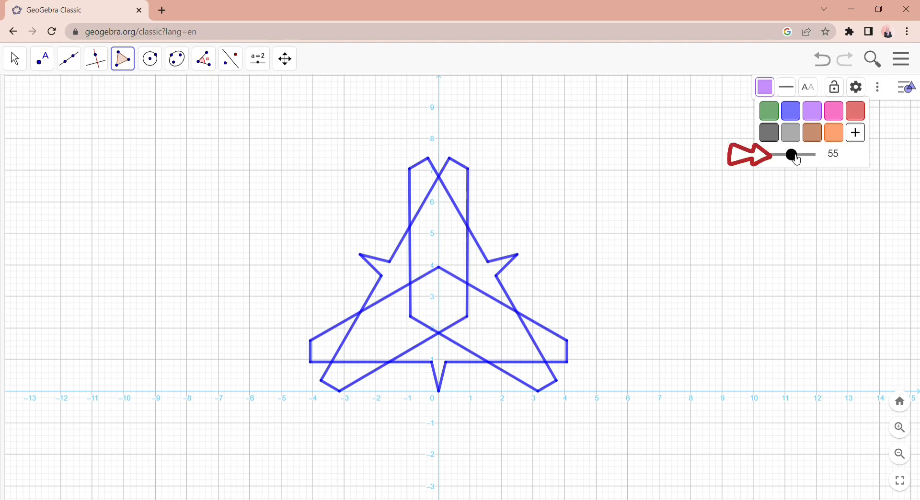
{"action": "left_click_drag", "start_coordinate": [793, 155], "coordinate": [816, 157]}
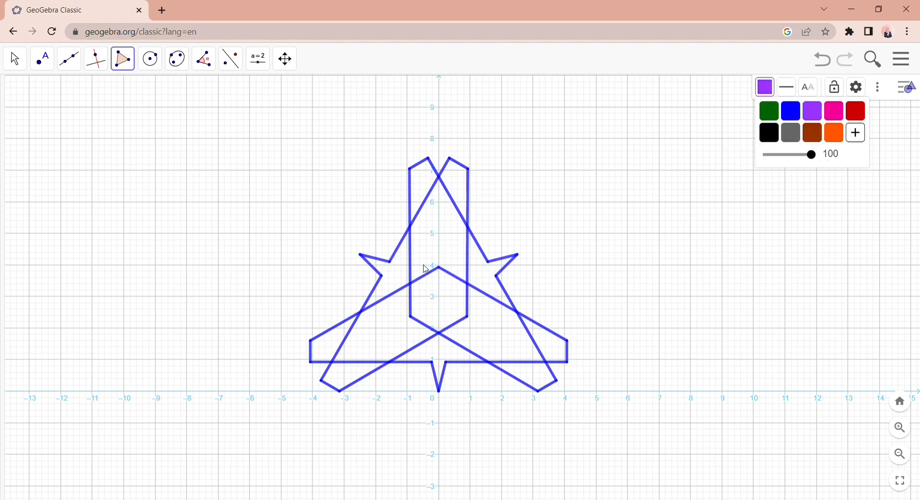
- Draw a six-vertex polygon filling the pattern's upper central arm, from the crossing near (0, 6.8) down to the inner corner near (0, 3.9)
{"action": "left_click", "coordinate": [412, 285]}
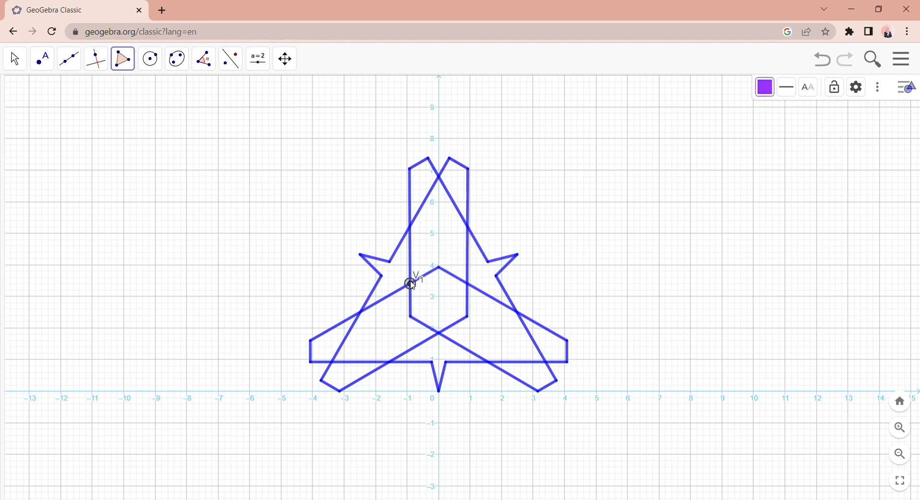
{"action": "left_click", "coordinate": [409, 226]}
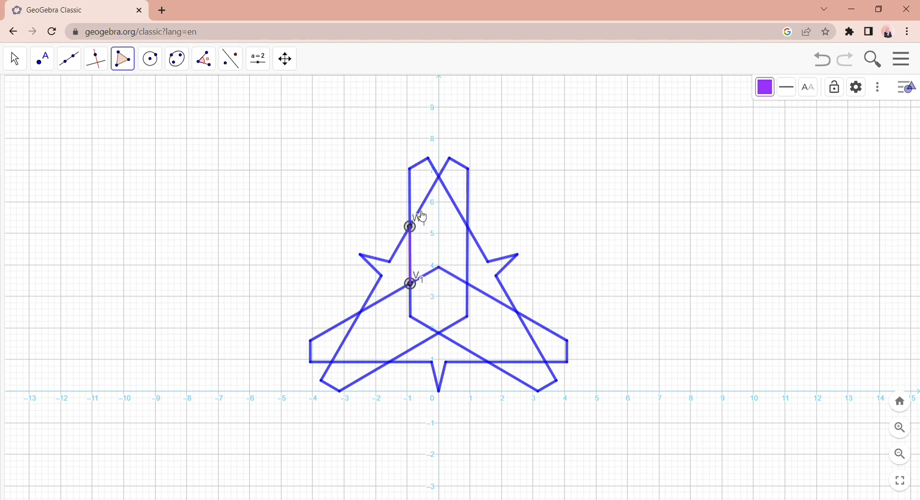
{"action": "left_click", "coordinate": [439, 176]}
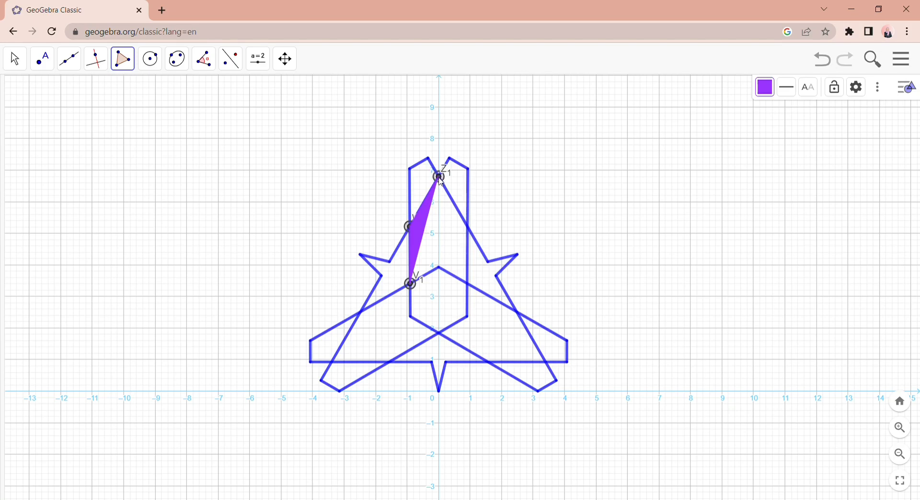
{"action": "left_click", "coordinate": [469, 228]}
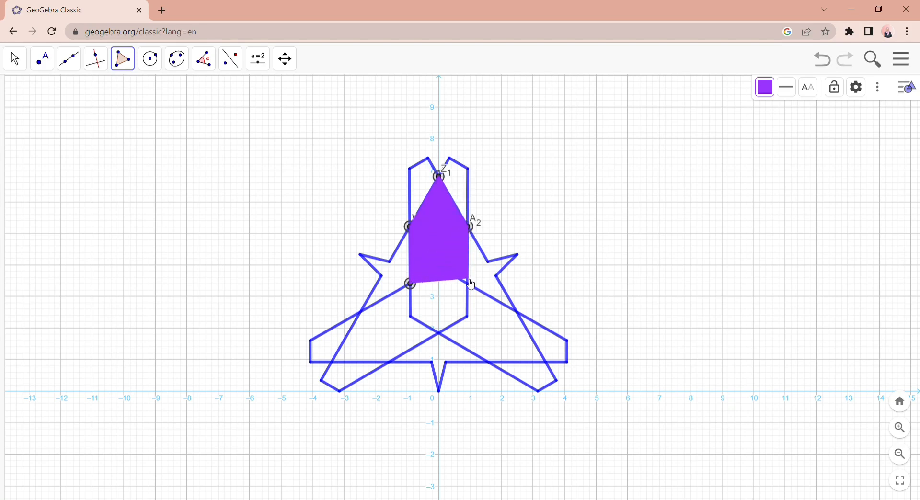
{"action": "left_click", "coordinate": [470, 285]}
{"action": "left_click", "coordinate": [437, 272]}
{"action": "left_click", "coordinate": [412, 285]}
- Draw a purple six-vertex polygon in the pattern's lower-right arm, starting at B2, with outer corners near (2.5, 2.5) and (3.4, 0.9)
{"action": "left_click", "coordinate": [123, 60]}
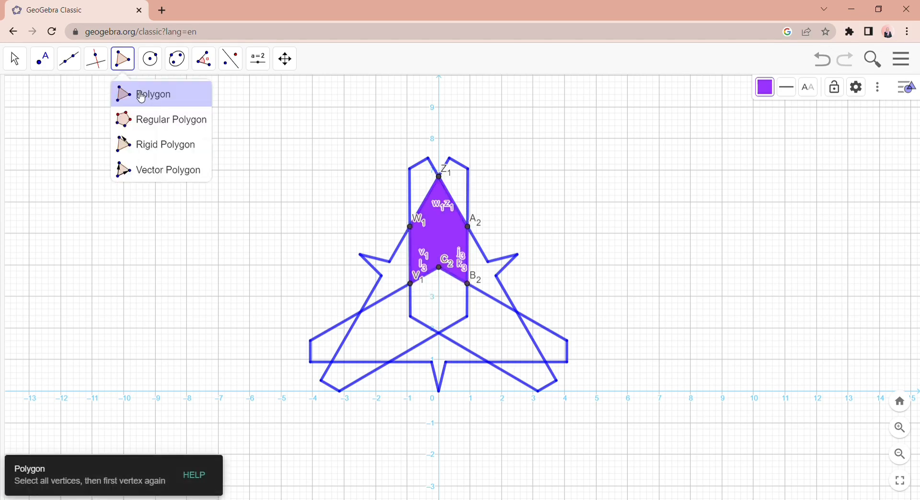
{"action": "left_click", "coordinate": [138, 94]}
{"action": "left_click", "coordinate": [469, 285]}
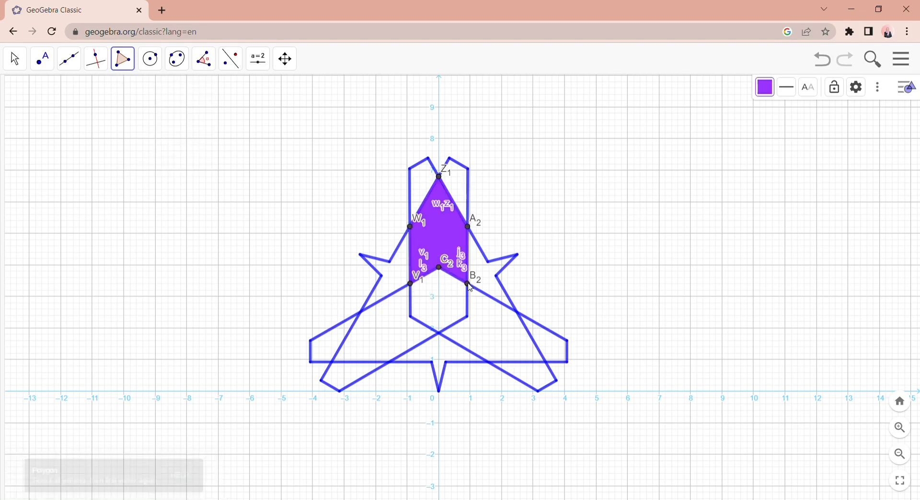
{"action": "left_click", "coordinate": [519, 315]}
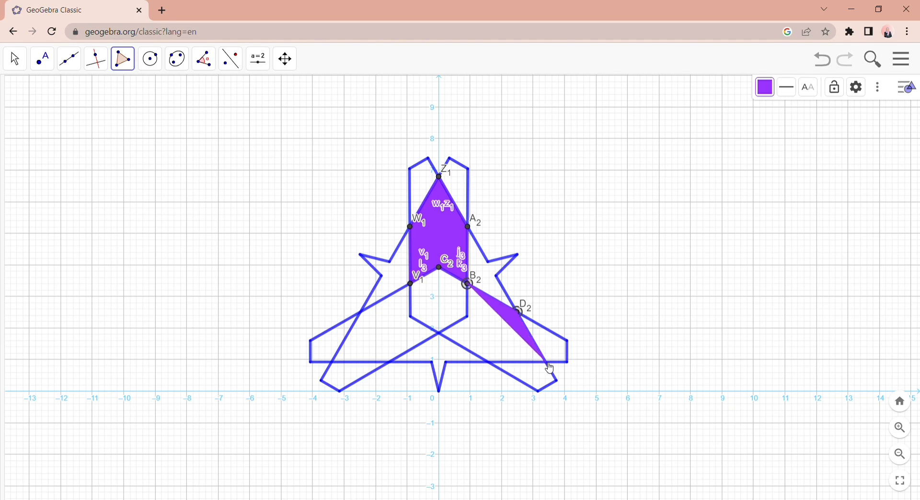
{"action": "left_click", "coordinate": [547, 363]}
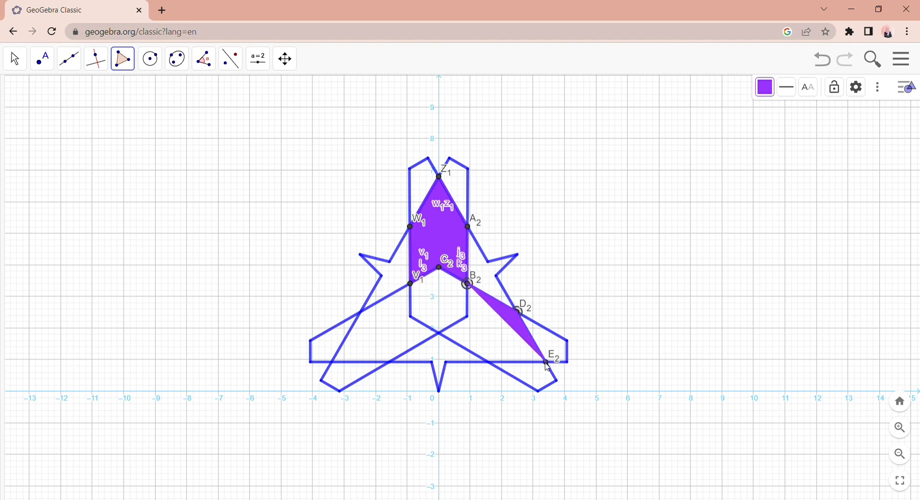
{"action": "left_click", "coordinate": [489, 363]}
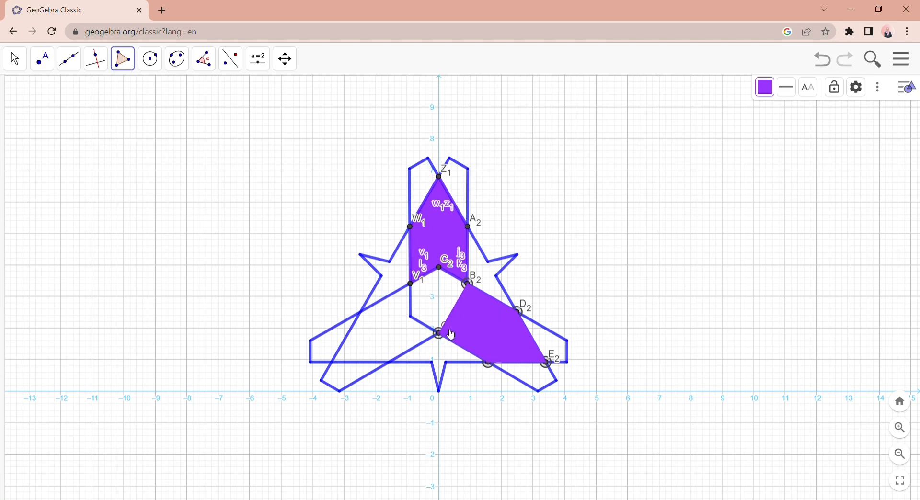
{"action": "left_click", "coordinate": [451, 332]}
{"action": "left_click", "coordinate": [467, 316]}
{"action": "left_click", "coordinate": [470, 286]}
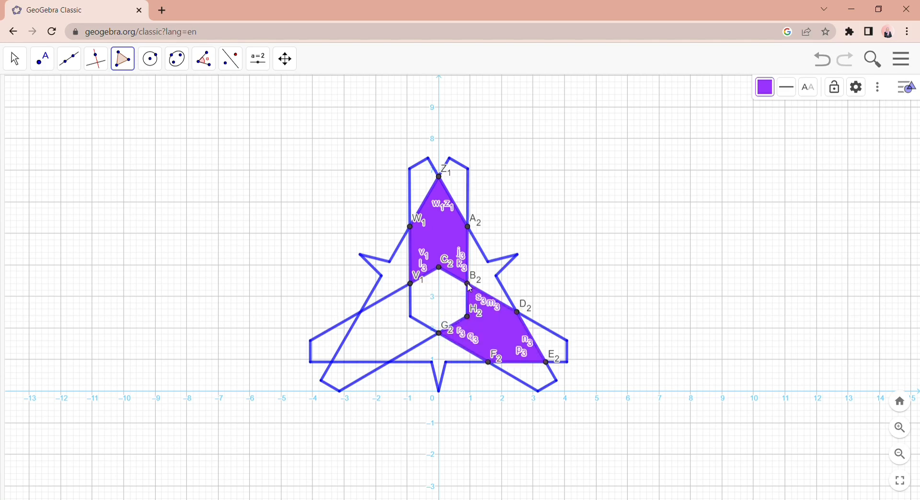
- Draw the purple polygon in the pattern's lower-left arm from G2 through the crossings near (-1.6, 0.9), (-3.4, 0.9) and (-2.5, 2.5)
{"action": "left_click", "coordinate": [440, 334]}
{"action": "left_click", "coordinate": [391, 364]}
{"action": "left_click", "coordinate": [333, 363]}
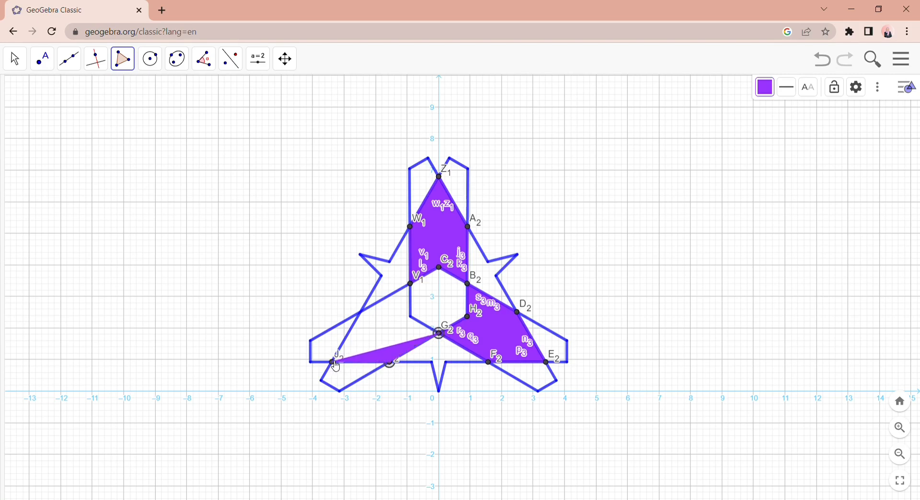
{"action": "left_click", "coordinate": [363, 315]}
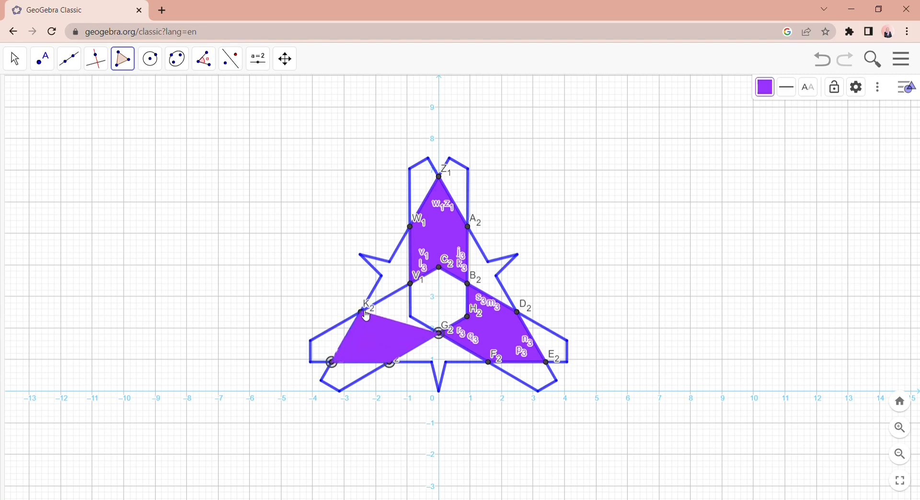
- Complete the purple polygon in the pattern's lower-left arm through V1 and L2, closing it at G2
{"action": "left_click", "coordinate": [411, 286]}
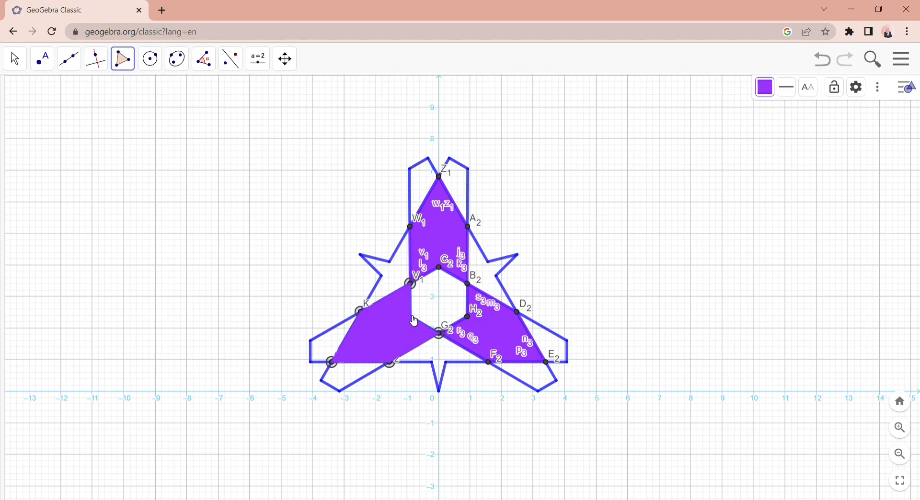
{"action": "left_click", "coordinate": [415, 318]}
{"action": "left_click", "coordinate": [440, 336]}
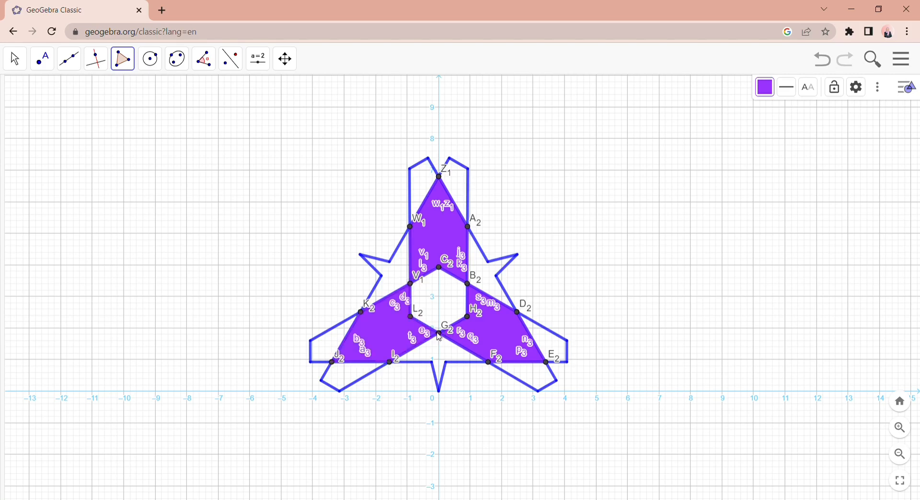
{"action": "key", "text": "Escape"}
- Draw a dark grey six-vertex polygon in the pattern's left notch from K2 through V1 and W1, including the spike tip near (-2.5, 4.3)
{"action": "left_click", "coordinate": [124, 59]}
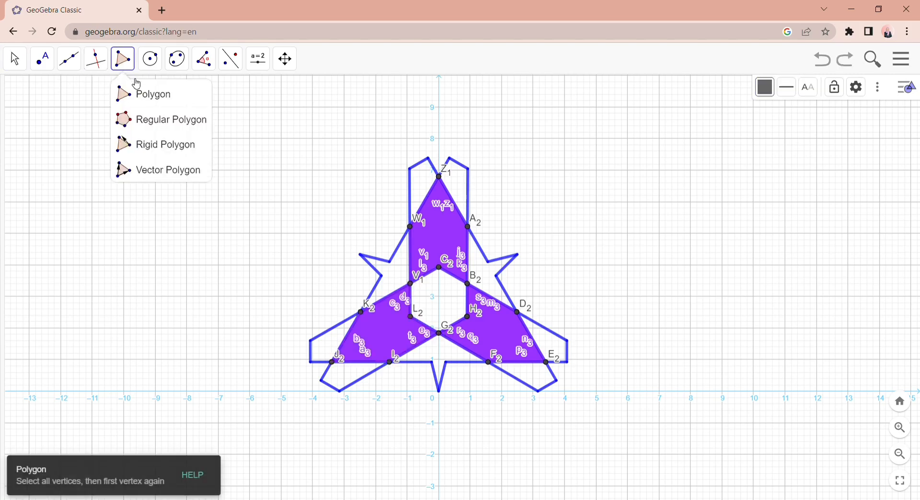
{"action": "left_click", "coordinate": [143, 94]}
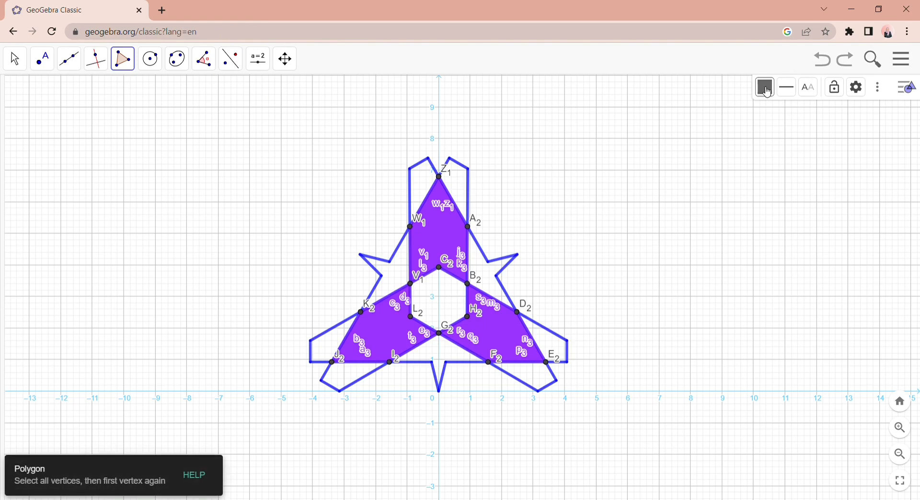
{"action": "left_click", "coordinate": [767, 91]}
{"action": "left_click", "coordinate": [794, 132]}
{"action": "left_click", "coordinate": [361, 313]}
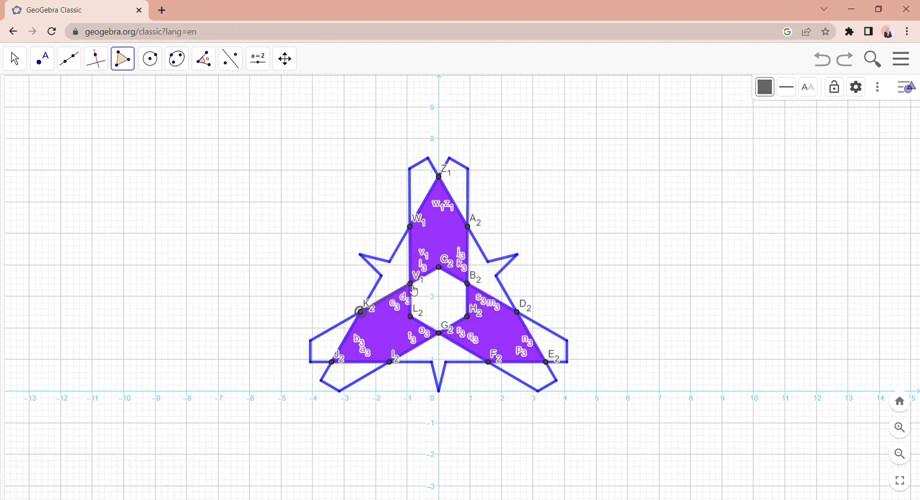
{"action": "left_click", "coordinate": [412, 285]}
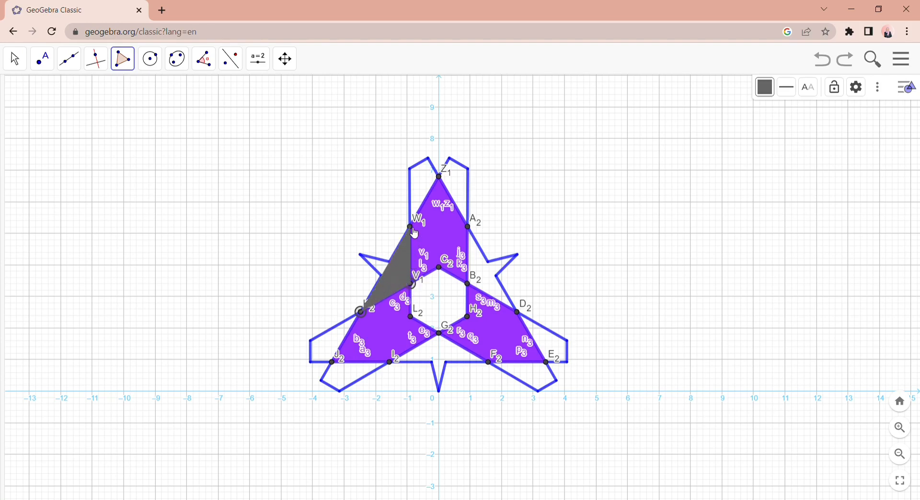
{"action": "left_click", "coordinate": [413, 230]}
{"action": "left_click", "coordinate": [389, 260]}
{"action": "left_click", "coordinate": [361, 255]}
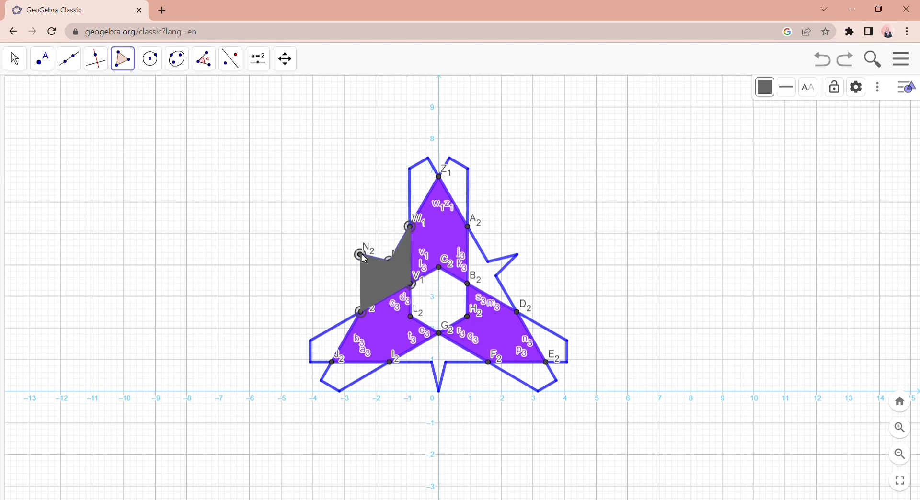
{"action": "left_click", "coordinate": [381, 277]}
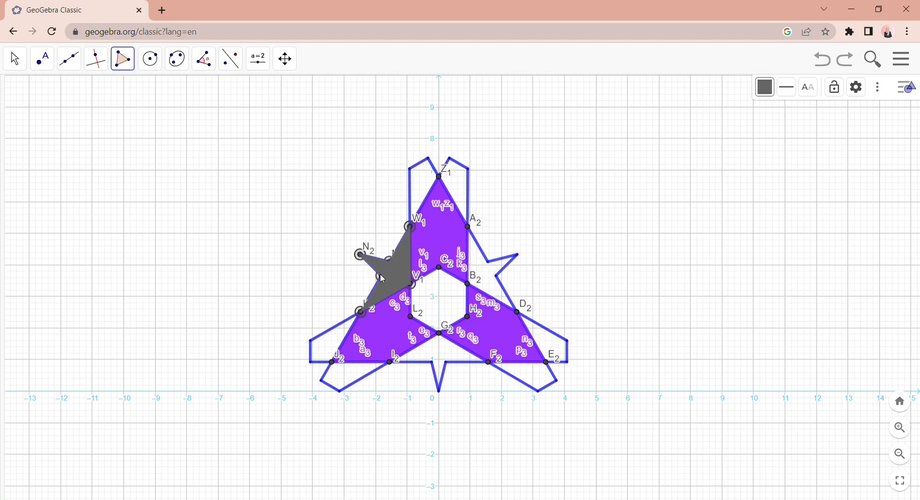
{"action": "left_click", "coordinate": [362, 314]}
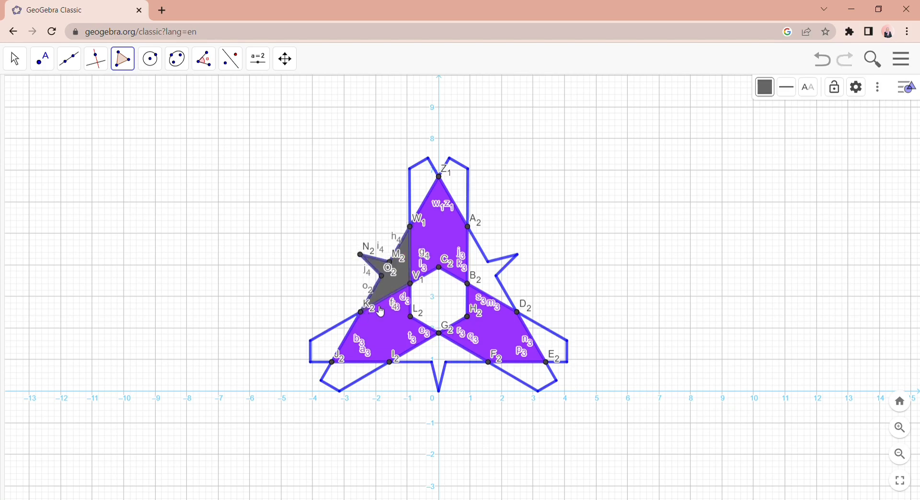
- Draw a dark grey six-vertex polygon in the right notch from B2 through D2, the spike tip near (2.5, 4.3) and A2
{"action": "left_click", "coordinate": [473, 288]}
{"action": "left_click", "coordinate": [518, 314]}
{"action": "left_click", "coordinate": [498, 275]}
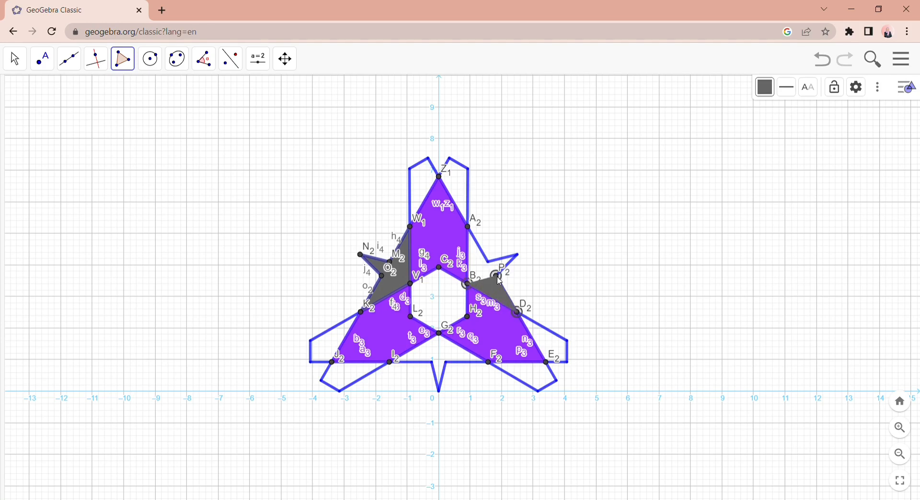
{"action": "left_click", "coordinate": [519, 257]}
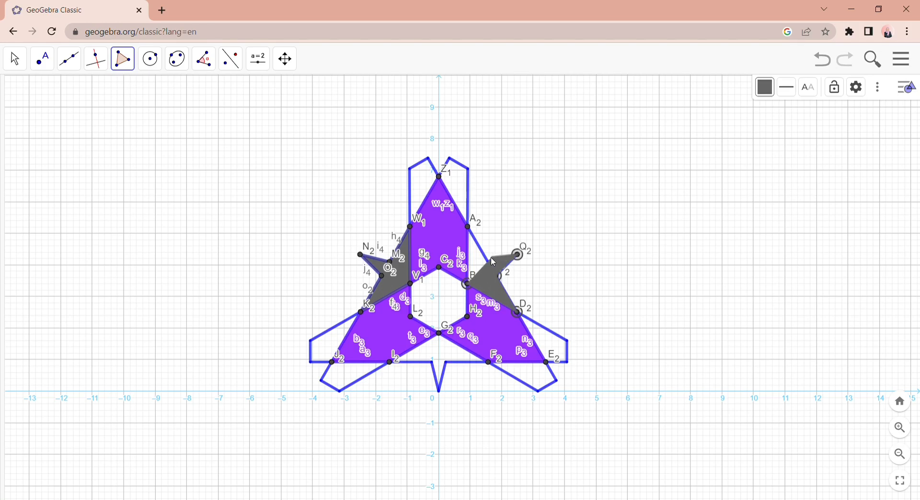
{"action": "left_click", "coordinate": [490, 259]}
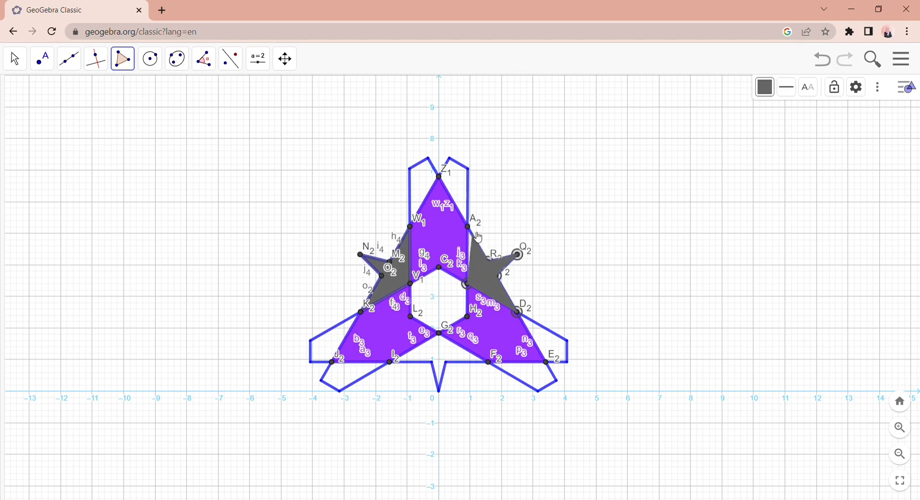
{"action": "left_click", "coordinate": [477, 236]}
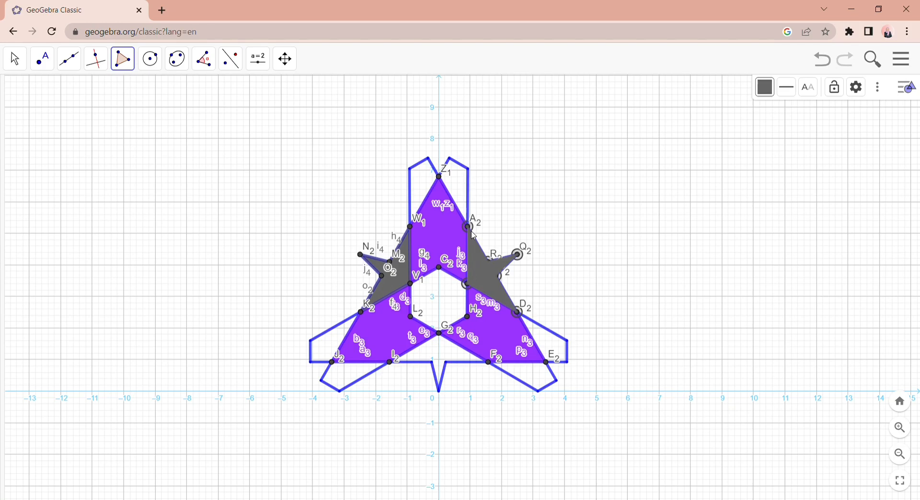
{"action": "left_click", "coordinate": [470, 286]}
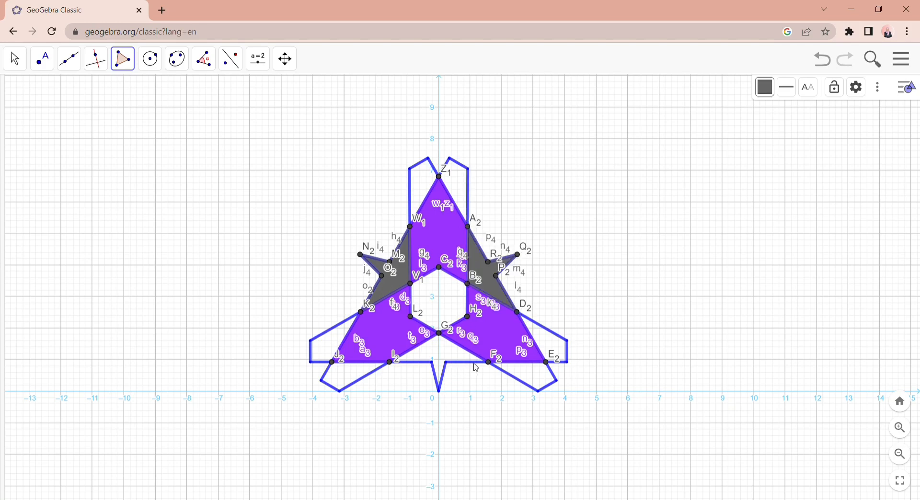
- Draw a dark grey six-vertex polygon in the bottom notch from G2 through F2, the spike tip at (0, 0) and I2
{"action": "left_click", "coordinate": [441, 336]}
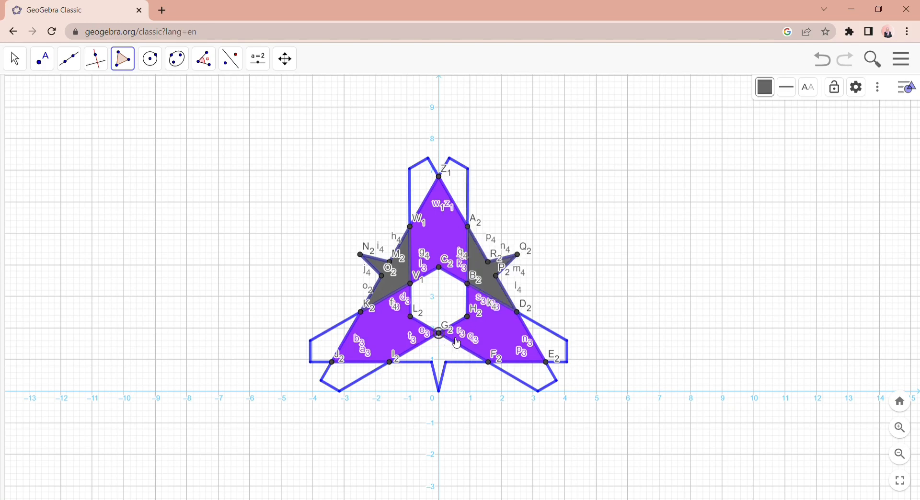
{"action": "left_click", "coordinate": [491, 365]}
{"action": "left_click", "coordinate": [447, 362]}
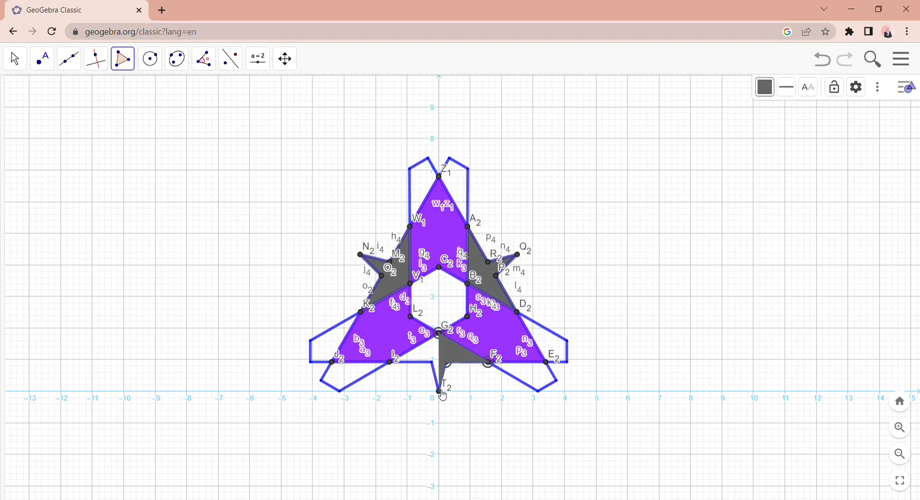
{"action": "left_click", "coordinate": [439, 392]}
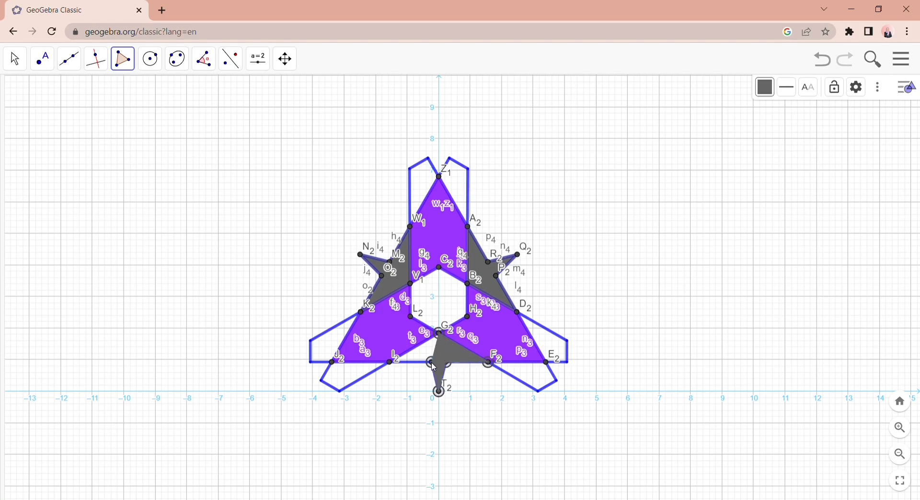
{"action": "left_click", "coordinate": [391, 363]}
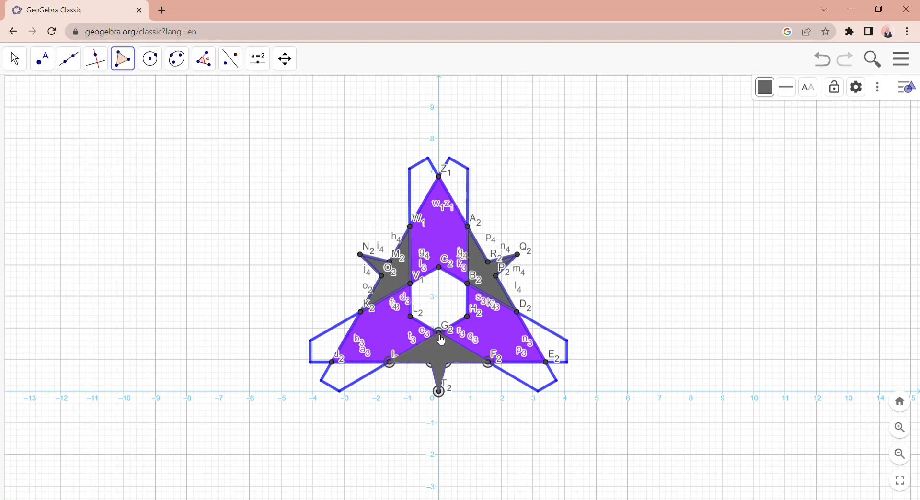
{"action": "left_click", "coordinate": [441, 336]}
- Set the polygon colour to brown and fill the upper arm's right tip through A2, the corners near (0.9, 7) and (0.3, 7.4), and Z1
{"action": "left_click", "coordinate": [124, 60]}
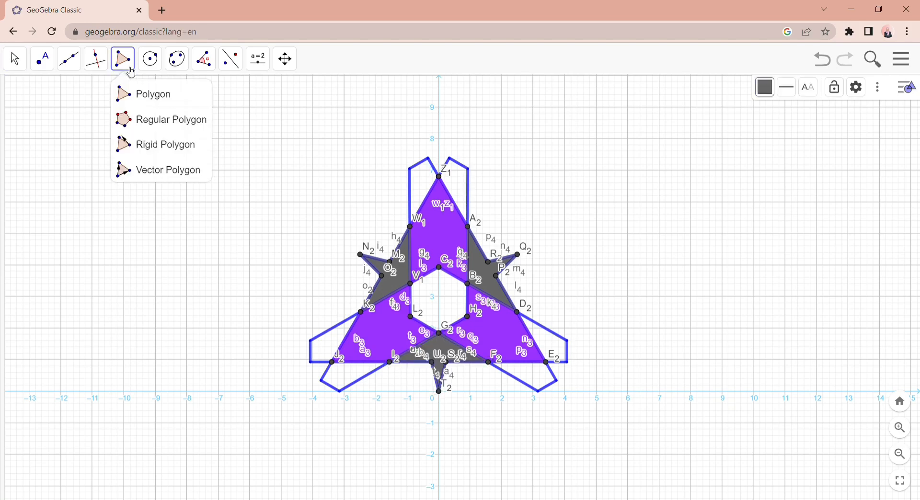
{"action": "left_click", "coordinate": [157, 105]}
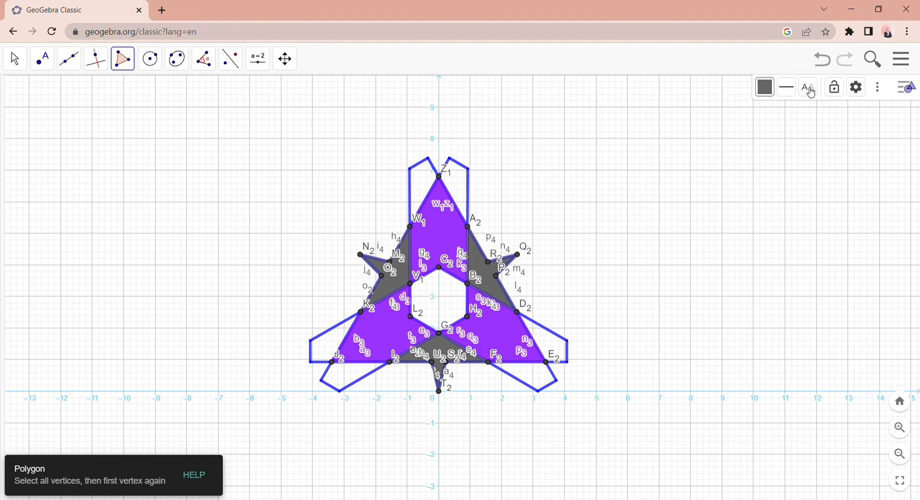
{"action": "left_click", "coordinate": [767, 87]}
{"action": "left_click", "coordinate": [817, 133]}
{"action": "left_click", "coordinate": [470, 229]}
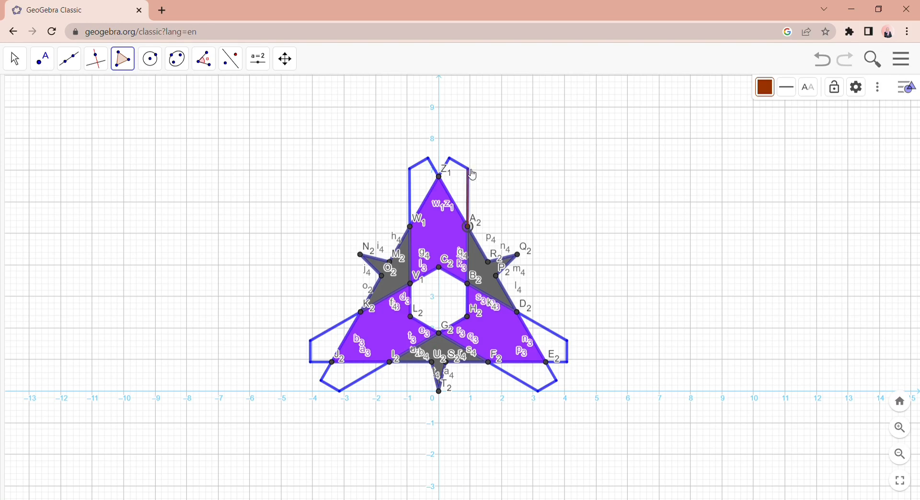
{"action": "left_click", "coordinate": [470, 169]}
{"action": "left_click", "coordinate": [452, 158]}
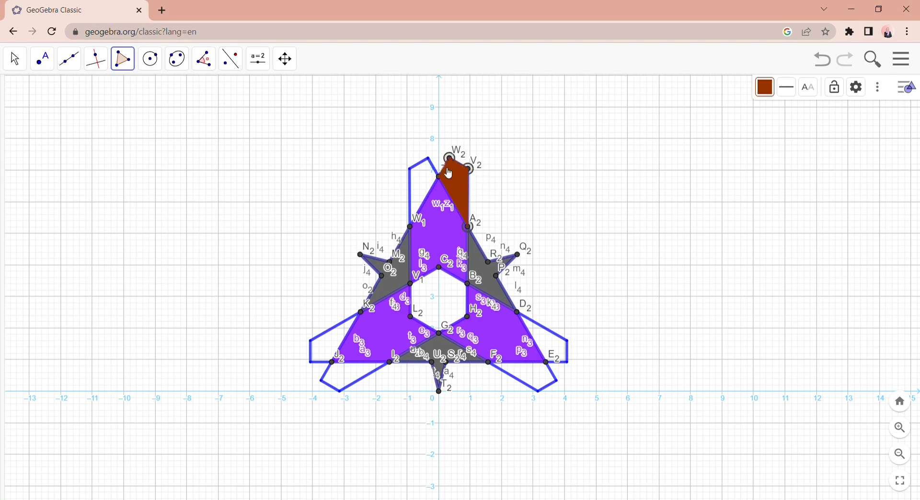
{"action": "left_click", "coordinate": [439, 177]}
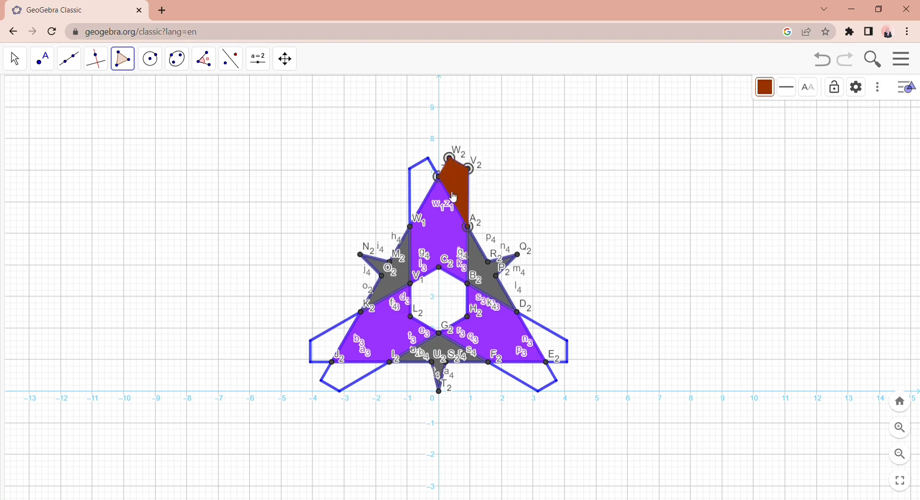
{"action": "left_click", "coordinate": [470, 229]}
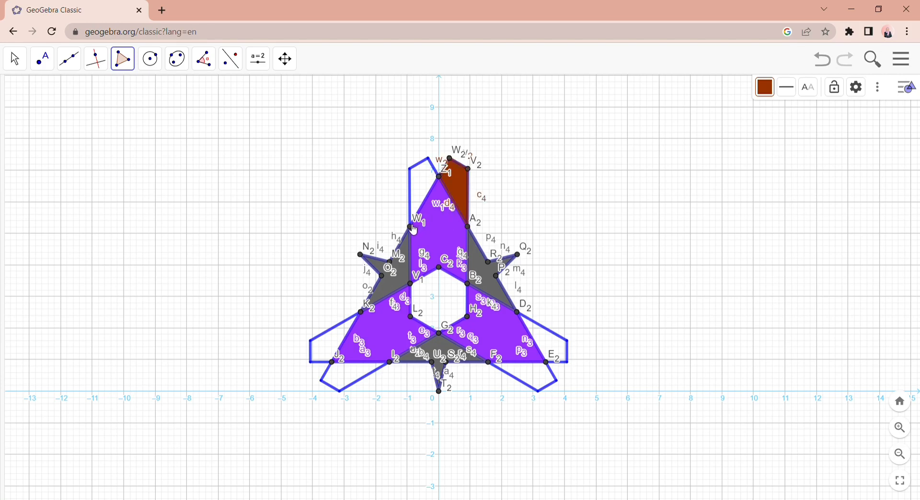
- Draw a brown polygon on the upper arm's left tip through W1, Z1 and the corners near (-0.3, 7.4) and (-0.9, 7)
{"action": "left_click", "coordinate": [411, 228]}
{"action": "left_click", "coordinate": [440, 177]}
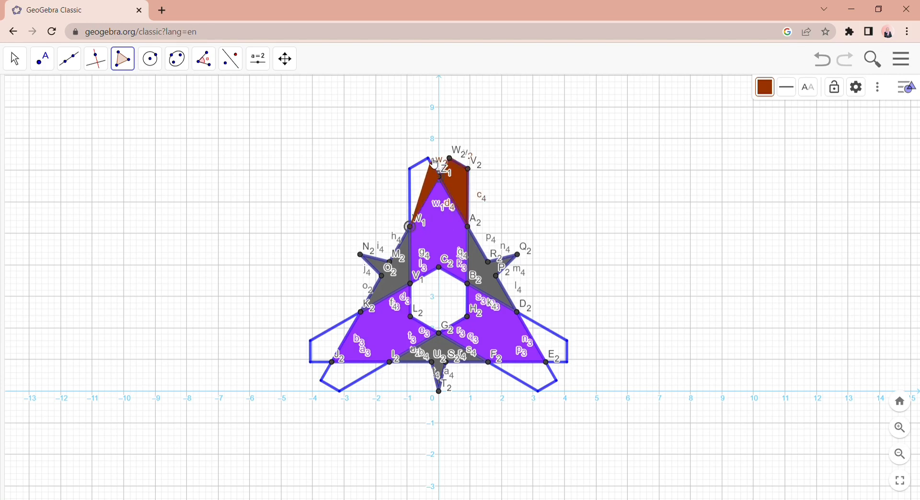
{"action": "left_click", "coordinate": [430, 156]}
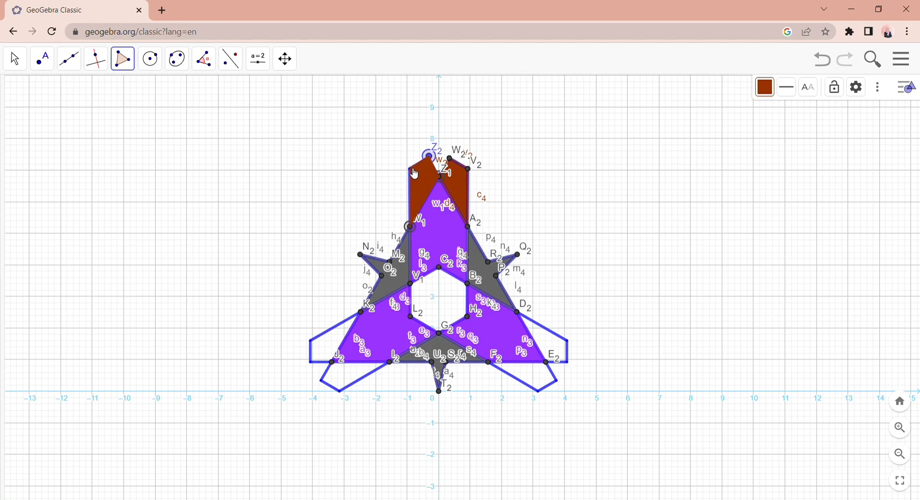
{"action": "left_click", "coordinate": [411, 169]}
{"action": "left_click", "coordinate": [412, 228]}
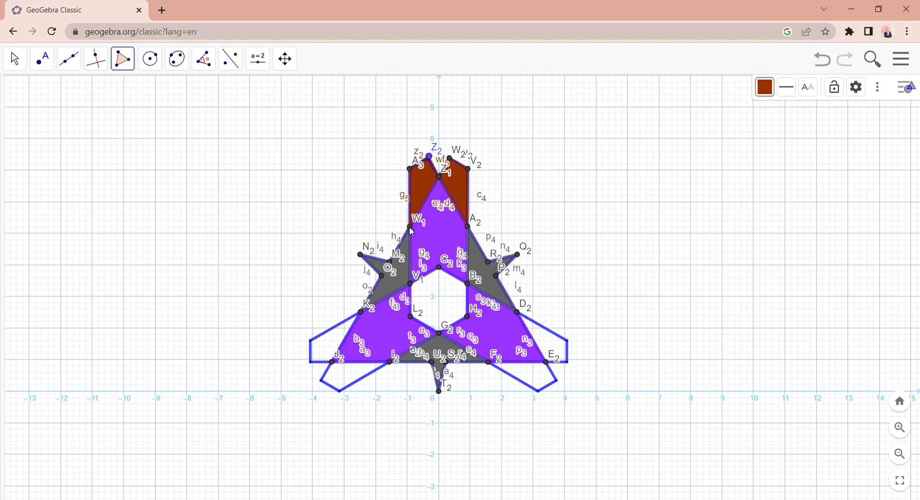
- Draw a brown polygon beside the lower-left arm through J2, K2 and the corners near (-4.1, 1.6) and (-4.1, 0.9)
{"action": "left_click", "coordinate": [335, 364]}
{"action": "left_click", "coordinate": [362, 314]}
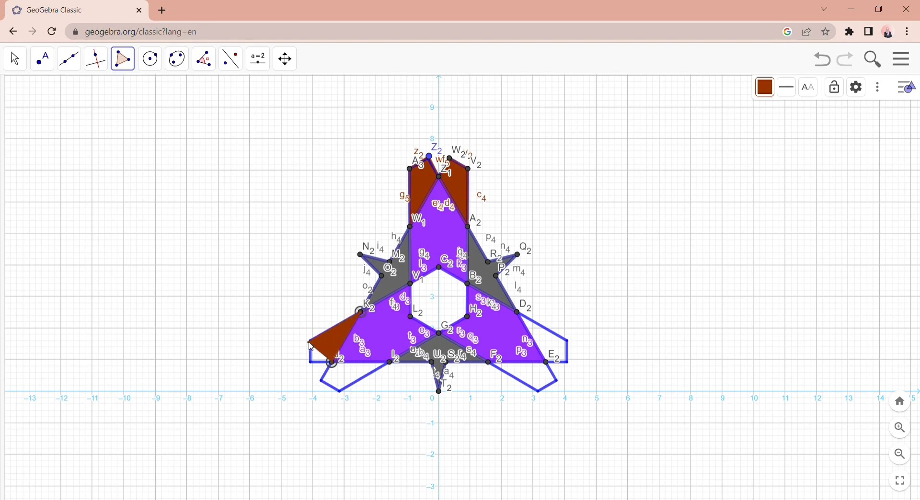
{"action": "left_click", "coordinate": [311, 343]}
{"action": "left_click", "coordinate": [313, 364]}
{"action": "left_click", "coordinate": [334, 366]}
- Draw a brown polygon below the lower-left arm through the corners near (-3.7, 0.3) and (-3.2, 0), I2 and J2
{"action": "left_click", "coordinate": [321, 382]}
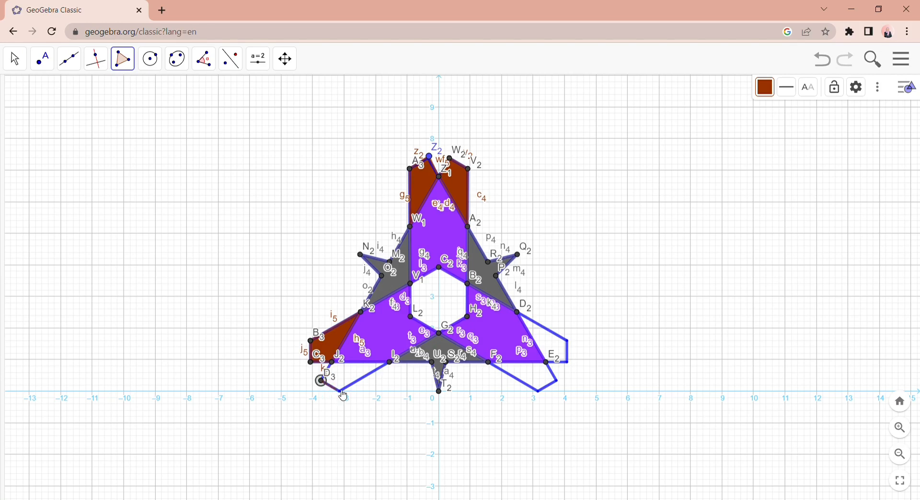
{"action": "left_click", "coordinate": [342, 394]}
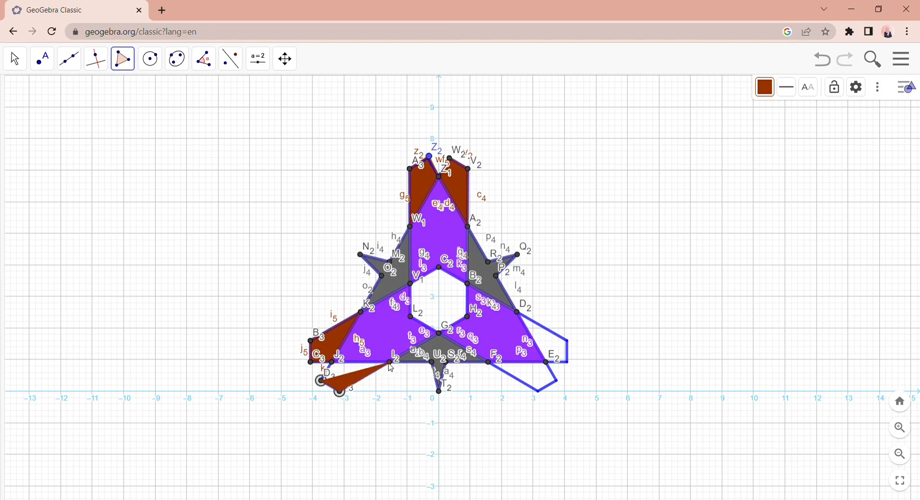
{"action": "left_click", "coordinate": [390, 363]}
{"action": "left_click", "coordinate": [333, 369]}
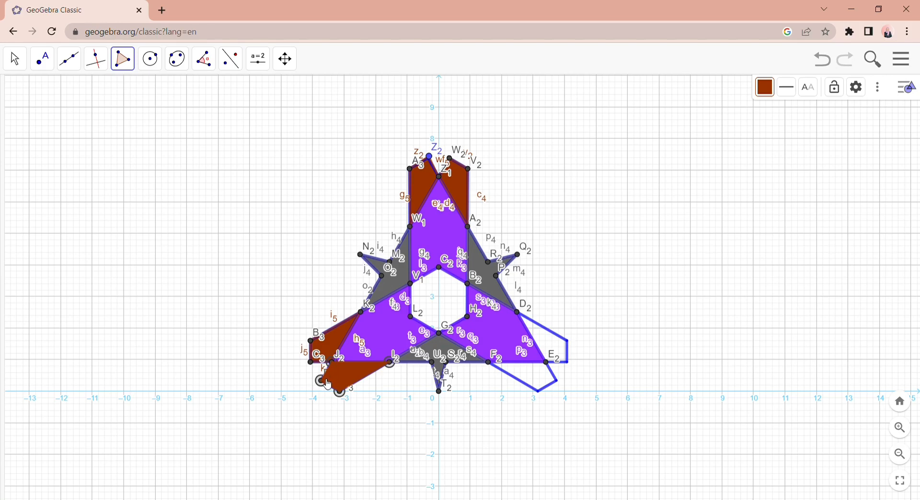
{"action": "left_click", "coordinate": [322, 381]}
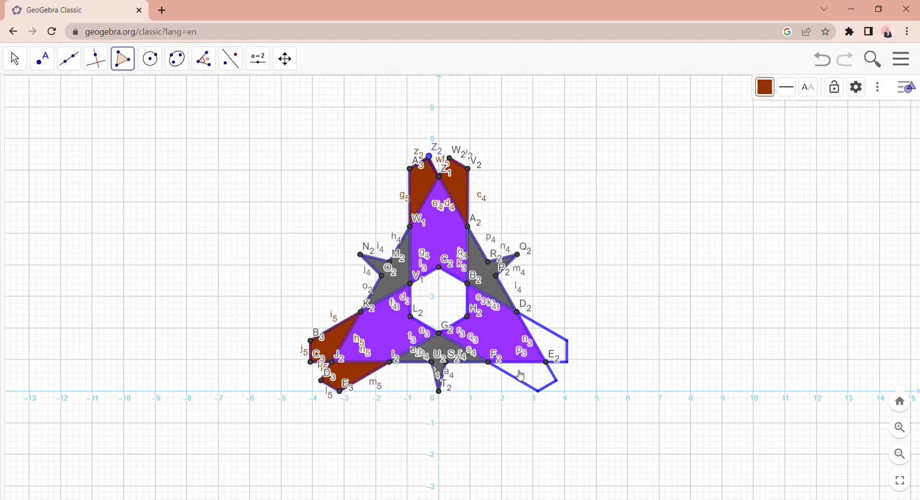
- Draw a brown polygon below the lower-right arm through F2, the corners near (3.1, 0) and (3.7, 0.3), and E2
{"action": "left_click", "coordinate": [489, 363]}
{"action": "left_click", "coordinate": [554, 386]}
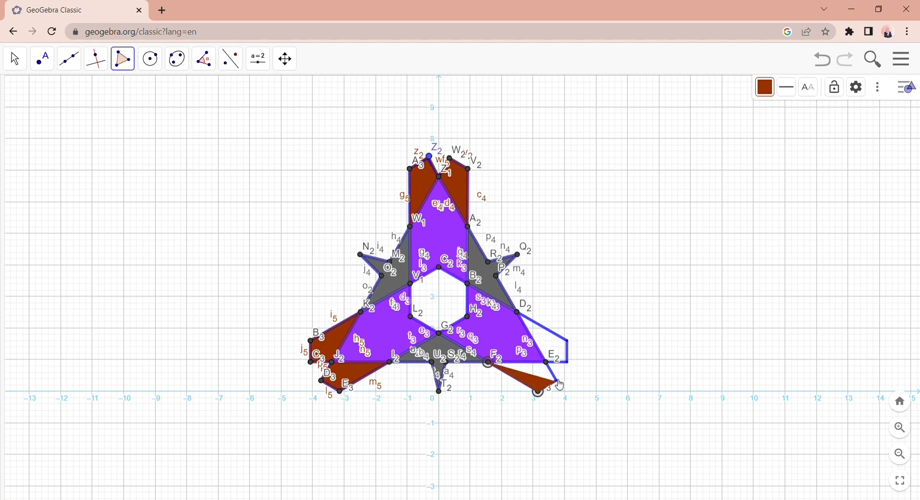
{"action": "left_click", "coordinate": [559, 381]}
{"action": "left_click", "coordinate": [548, 363]}
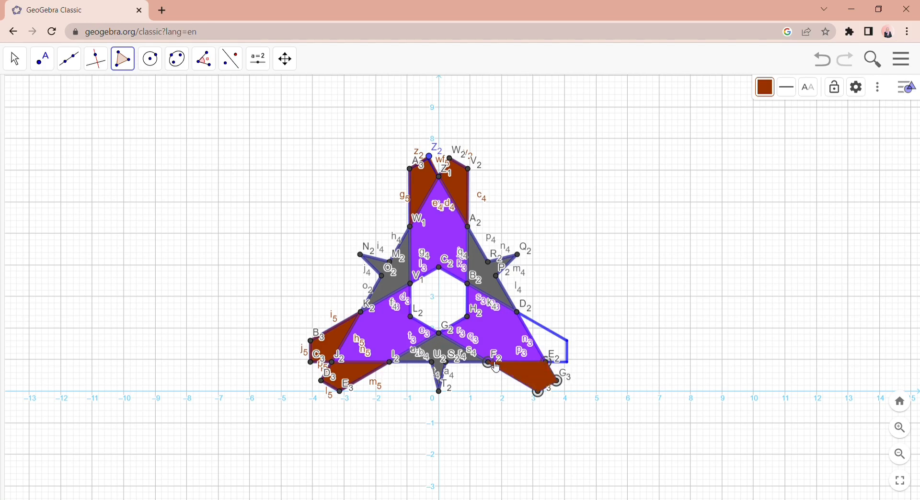
{"action": "left_click", "coordinate": [495, 365]}
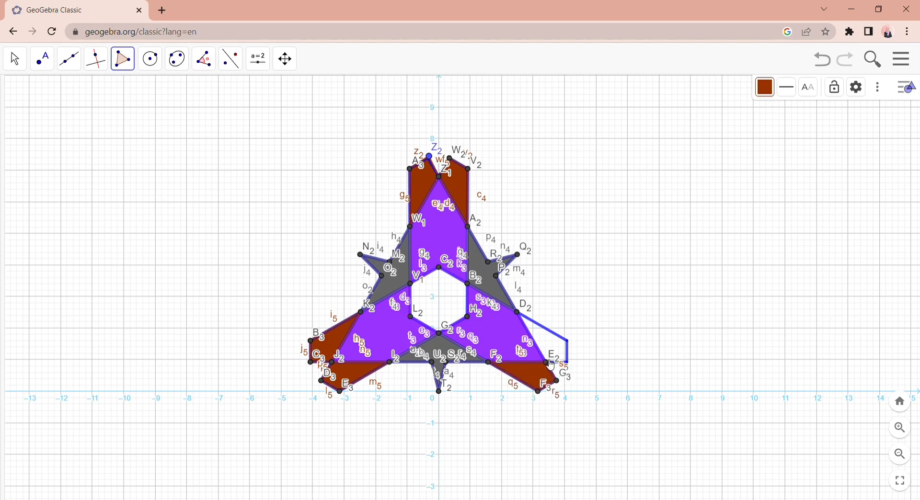
- Draw a brown polygon beside the lower-right arm through E2, the corners near (4.1, 1) and (4.1, 1.6), and D2
{"action": "left_click", "coordinate": [567, 362]}
{"action": "left_click", "coordinate": [568, 342]}
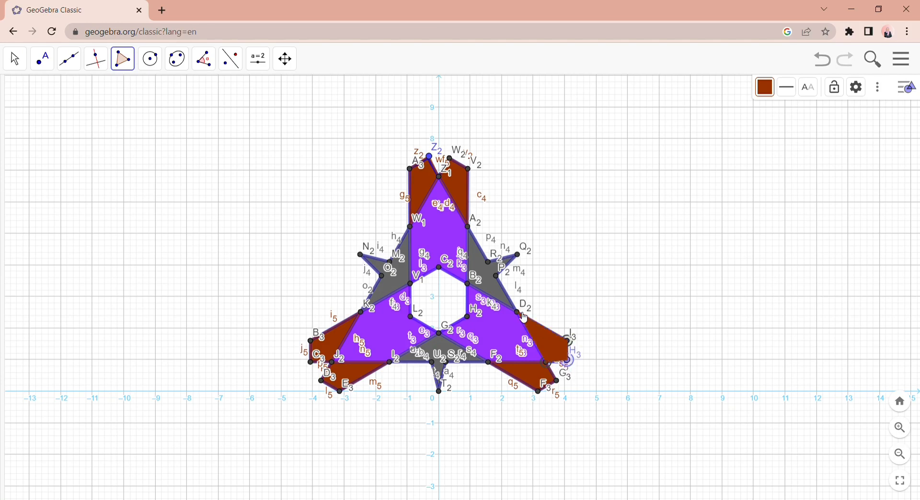
{"action": "left_click", "coordinate": [548, 365]}
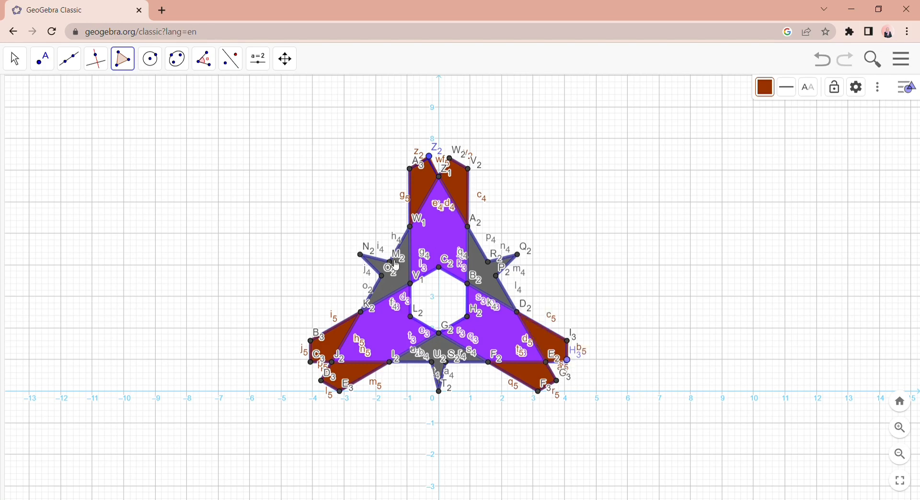
- Fill the central hexagon with a brown polygon through V1, L2, G2, H2, B2 and C2
{"action": "left_click", "coordinate": [411, 284]}
{"action": "left_click", "coordinate": [412, 318]}
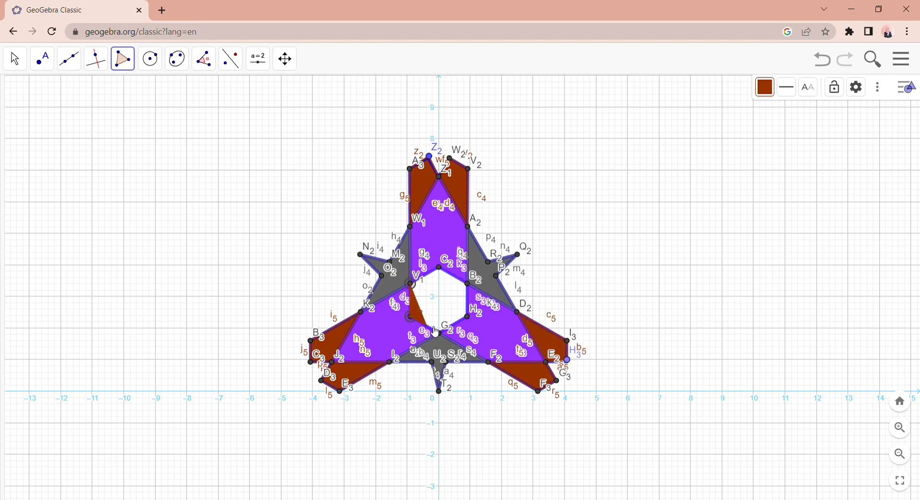
{"action": "left_click", "coordinate": [440, 334]}
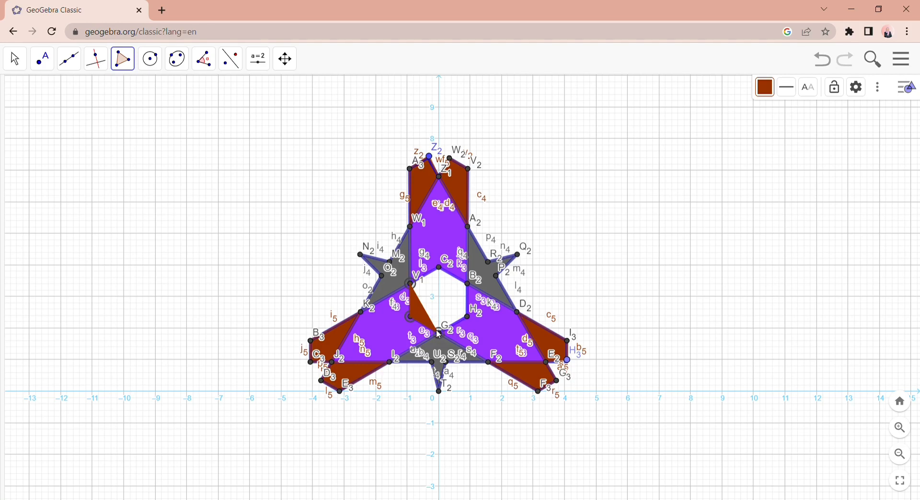
{"action": "left_click", "coordinate": [470, 318]}
{"action": "left_click", "coordinate": [461, 282]}
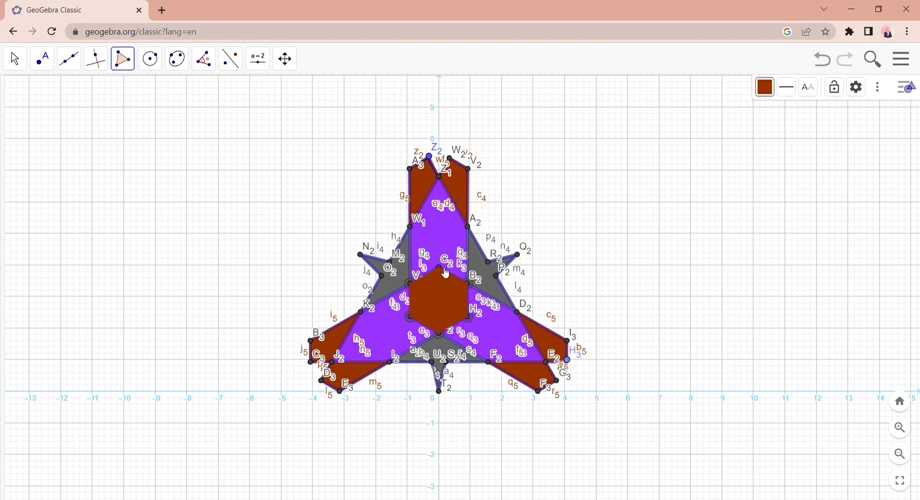
{"action": "left_click", "coordinate": [440, 269]}
{"action": "left_click", "coordinate": [411, 284]}
- Draw a line through V2 at the top arm's outer corner and I3 at the lower-right arm's outer corner
{"action": "left_click", "coordinate": [69, 59]}
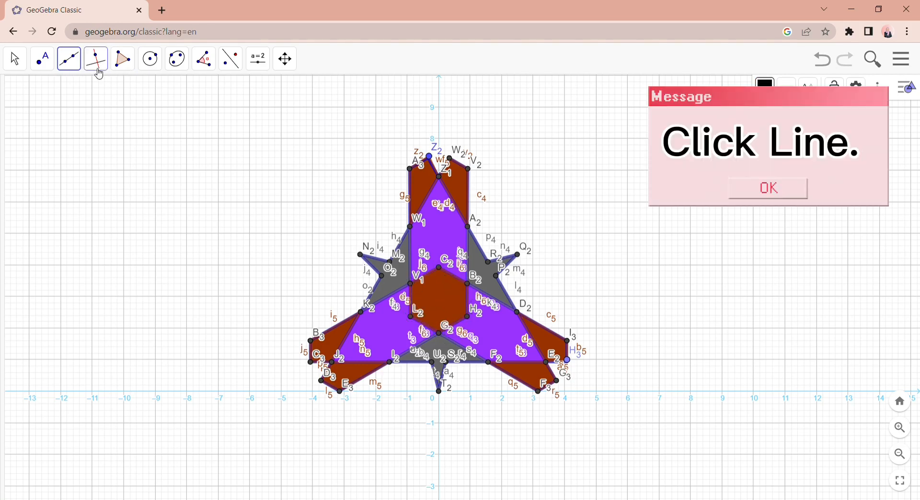
{"action": "left_click", "coordinate": [88, 94]}
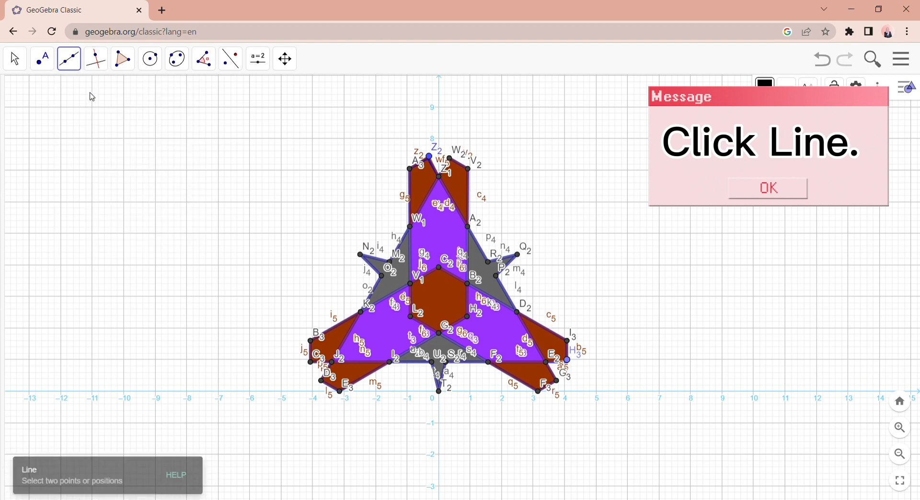
{"action": "left_click", "coordinate": [470, 169]}
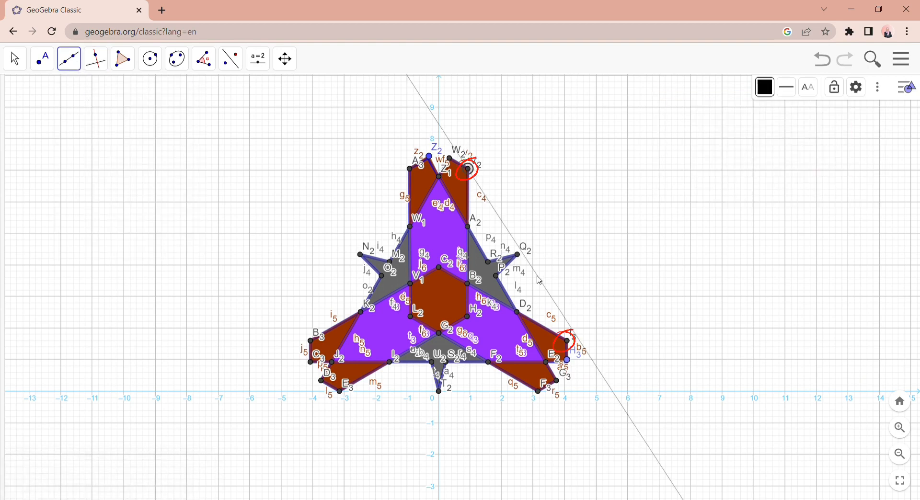
{"action": "left_click", "coordinate": [570, 342]}
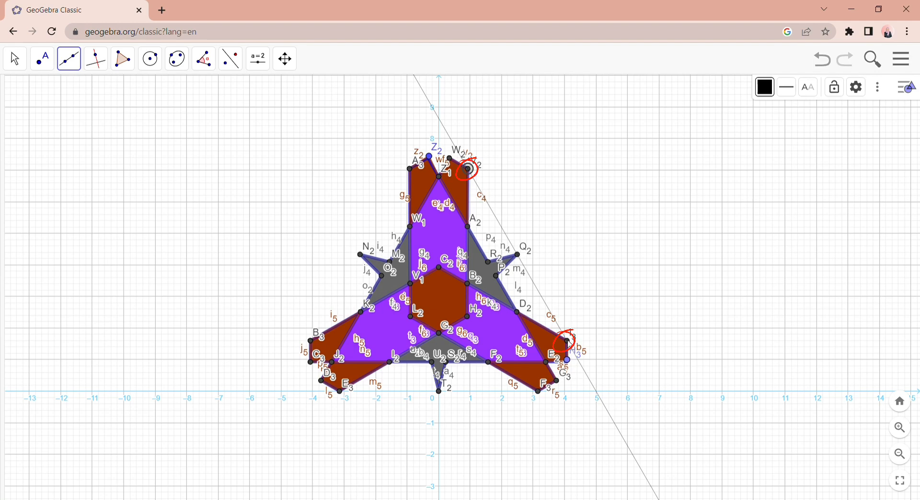
- Reflect the entire three-armed motif about the line through V2 and I3
{"action": "left_click", "coordinate": [233, 67]}
{"action": "left_click", "coordinate": [244, 95]}
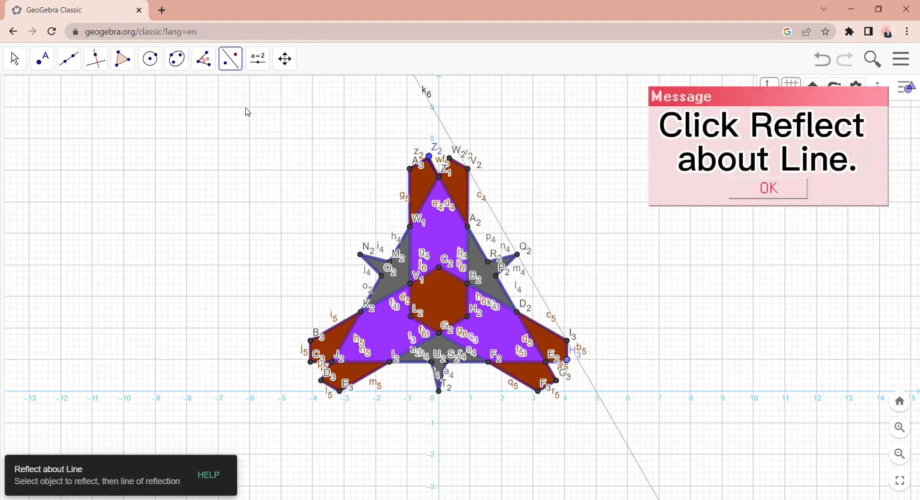
{"action": "left_click_drag", "start_coordinate": [226, 119], "coordinate": [620, 436]}
{"action": "left_click", "coordinate": [634, 450]}
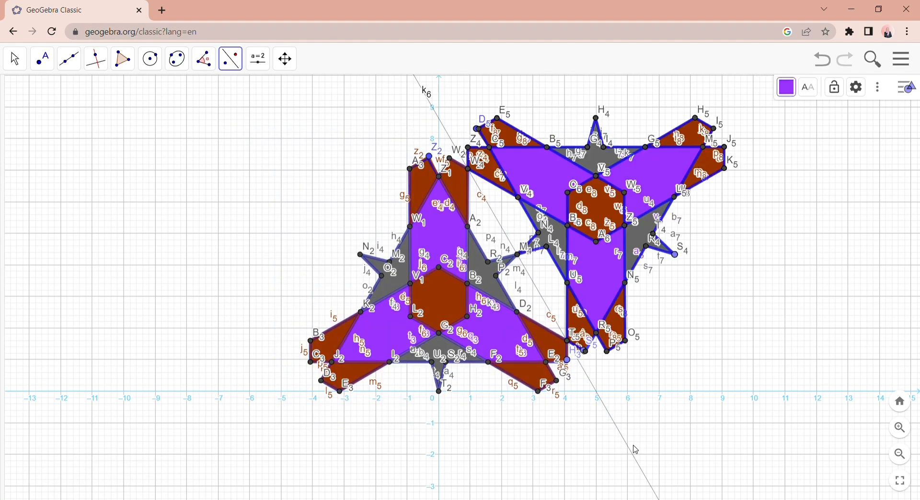
- Draw a line through the reflected motif's outer corners O5 and K5
{"action": "left_click", "coordinate": [69, 59]}
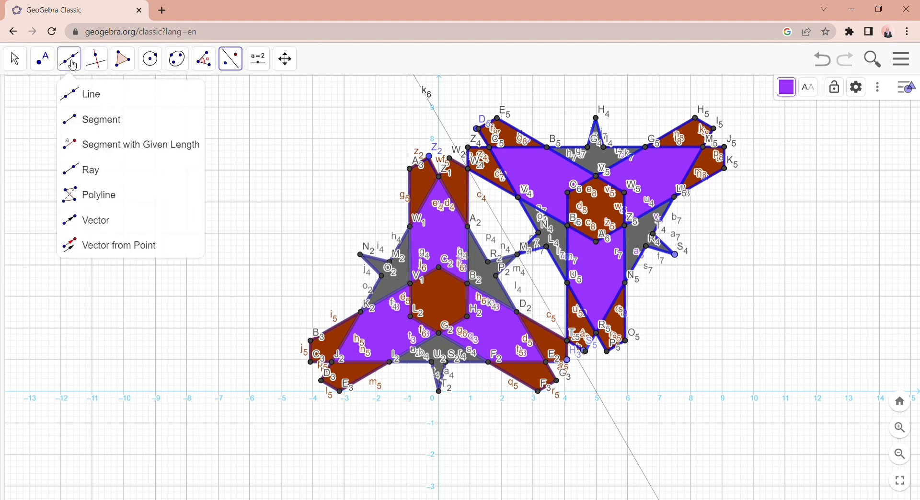
{"action": "left_click", "coordinate": [89, 91]}
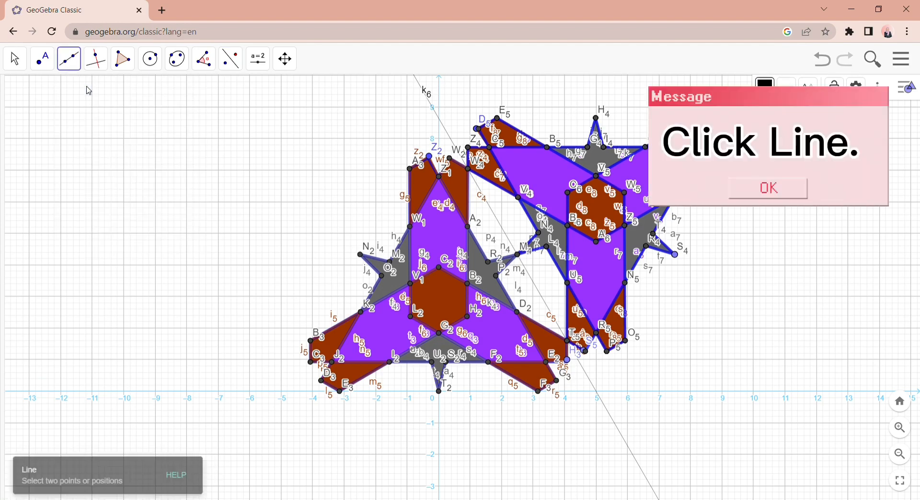
{"action": "left_click", "coordinate": [628, 343]}
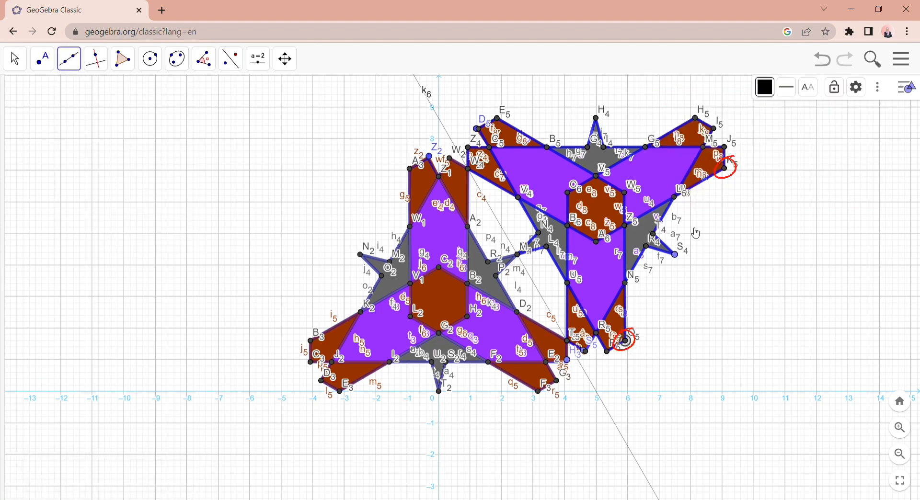
{"action": "left_click", "coordinate": [729, 170]}
- Reflect both three-armed motifs about the line through O5 and K5
{"action": "left_click", "coordinate": [231, 59]}
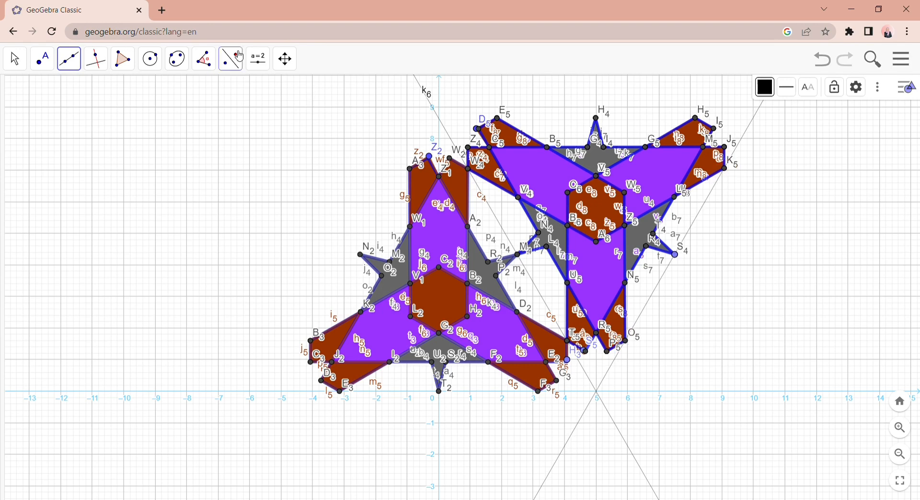
{"action": "left_click", "coordinate": [229, 94]}
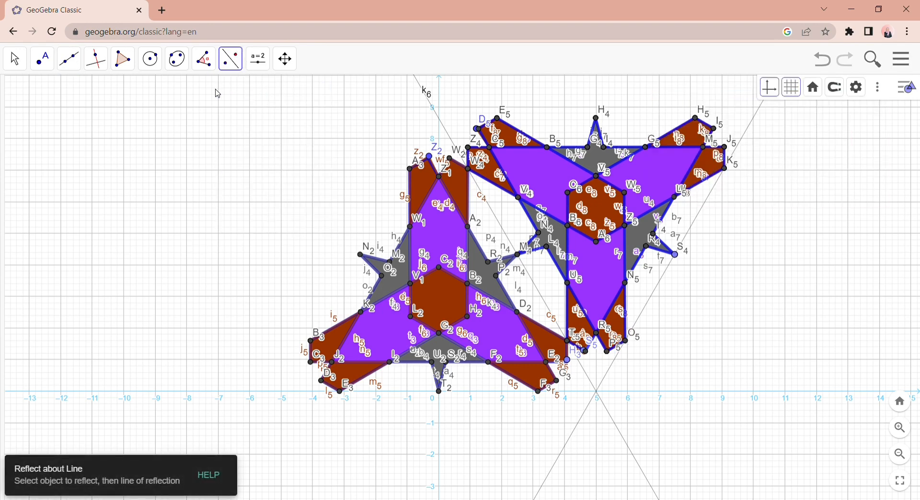
{"action": "left_click_drag", "start_coordinate": [216, 89], "coordinate": [759, 414]}
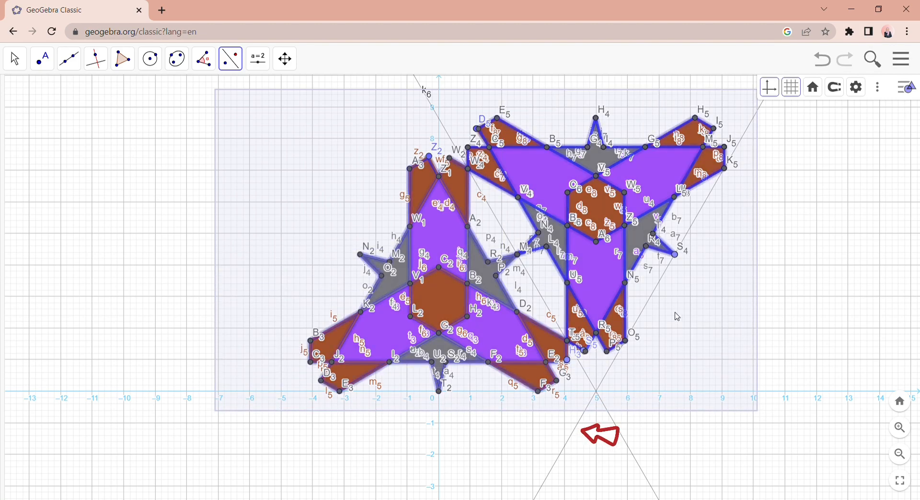
{"action": "left_click", "coordinate": [561, 461]}
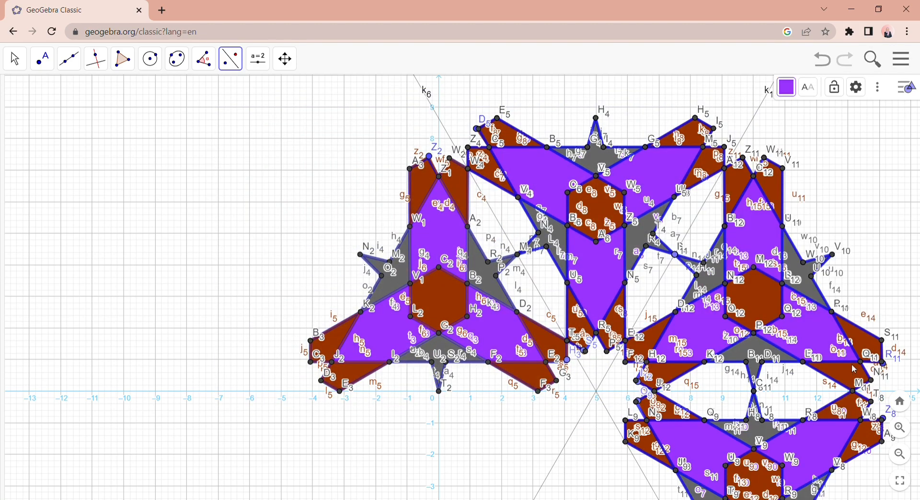
- Draw a horizontal line through the original motif's lowest brown corners E3 and F3
{"action": "left_click", "coordinate": [69, 59]}
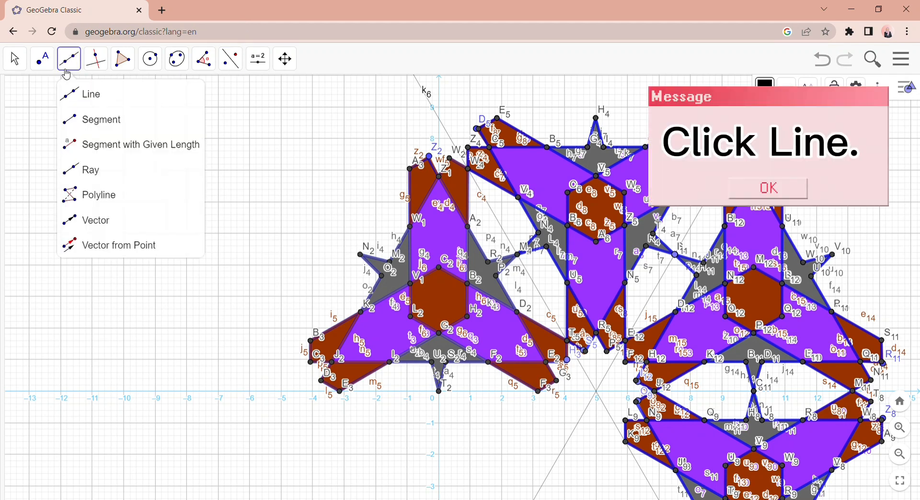
{"action": "left_click", "coordinate": [82, 90]}
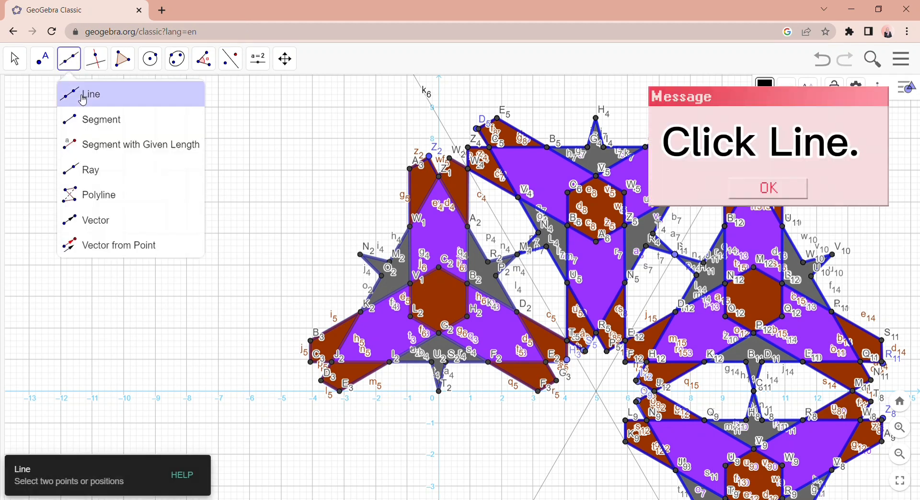
{"action": "left_click", "coordinate": [340, 392]}
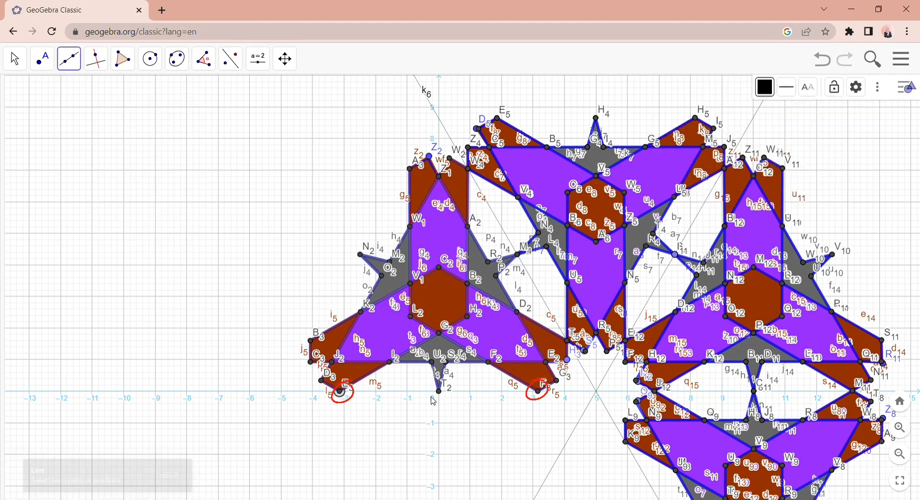
{"action": "left_click", "coordinate": [540, 393]}
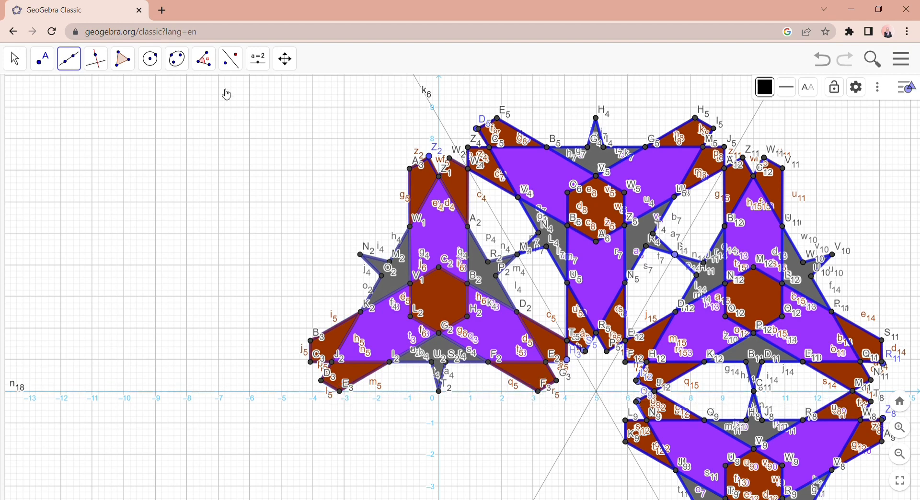
- Reflect the motifs above the horizontal line through E3 and F3 about that line
{"action": "left_click", "coordinate": [231, 60]}
{"action": "left_click", "coordinate": [257, 95]}
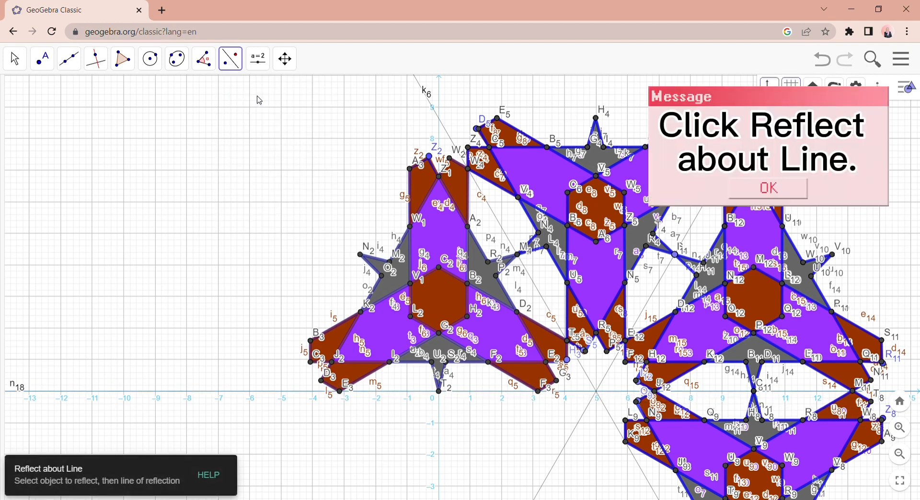
{"action": "left_click_drag", "start_coordinate": [220, 88], "coordinate": [723, 405]}
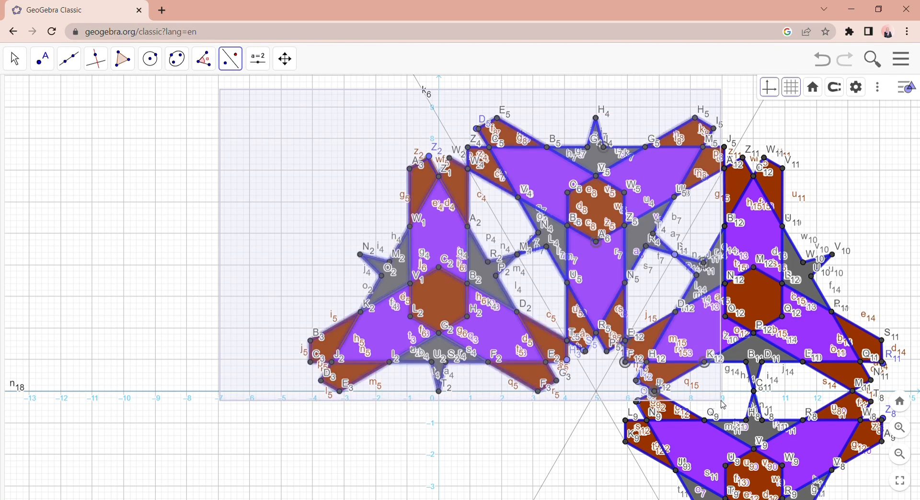
{"action": "left_click", "coordinate": [207, 396]}
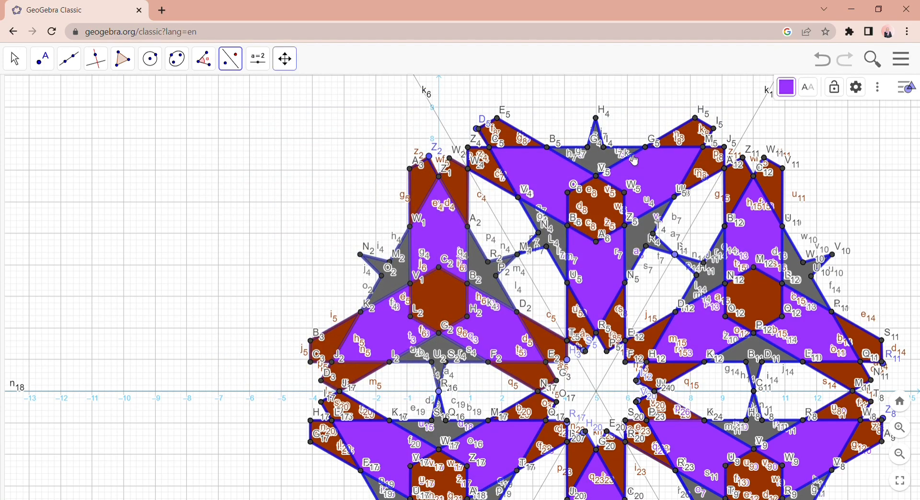
- Draw a line through D9 and A9, the outer corners of the pattern's lower-right motif
{"action": "left_click", "coordinate": [901, 454]}
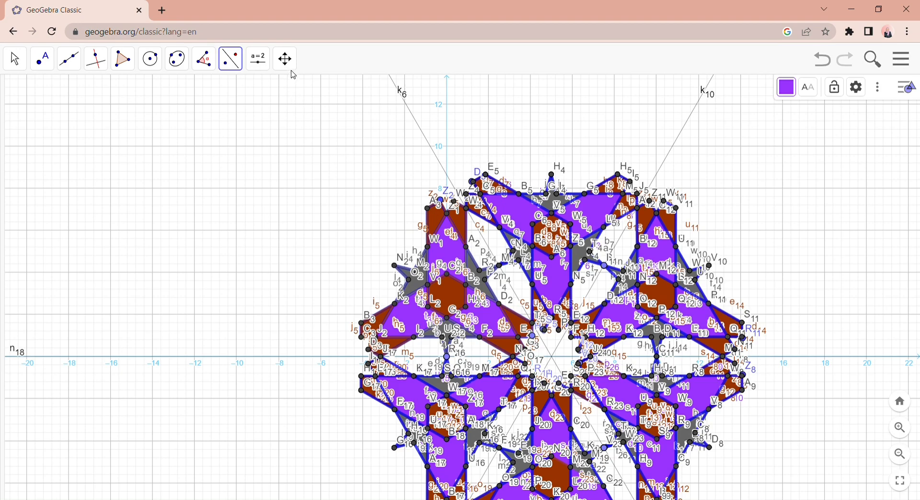
{"action": "left_click", "coordinate": [290, 60]}
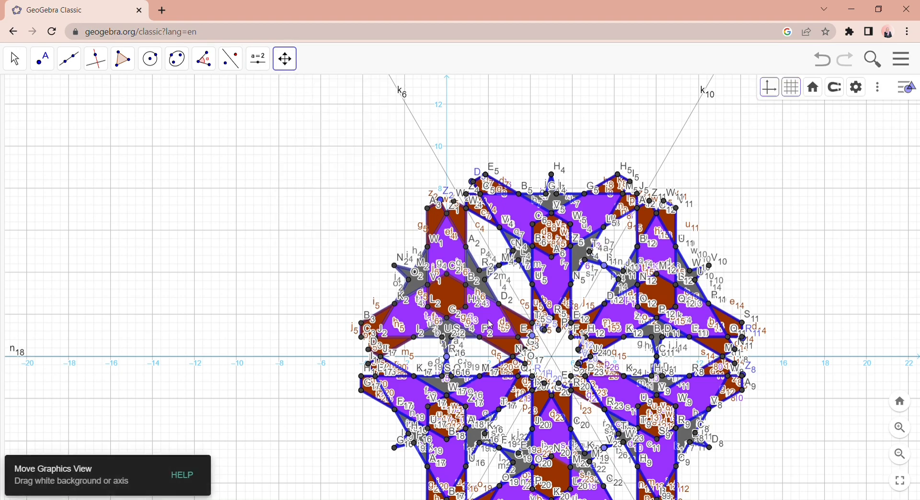
{"action": "left_click_drag", "start_coordinate": [569, 365], "coordinate": [421, 316]}
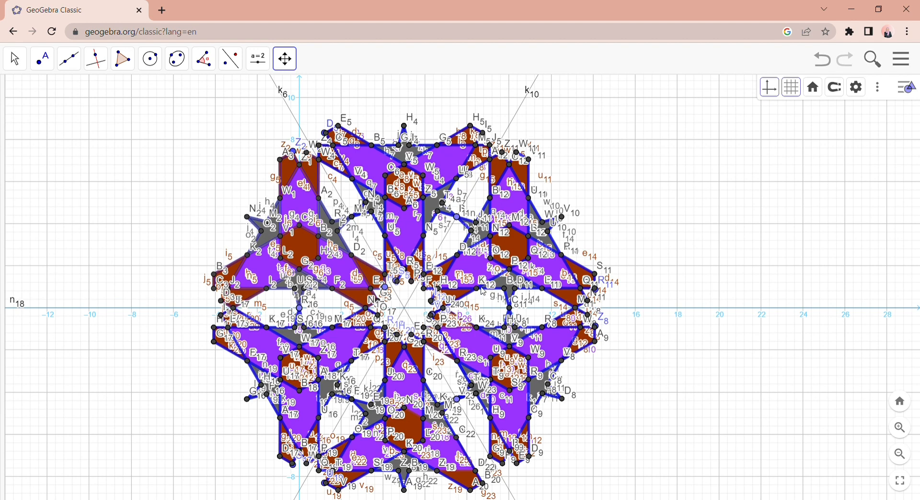
{"action": "left_click", "coordinate": [69, 59]}
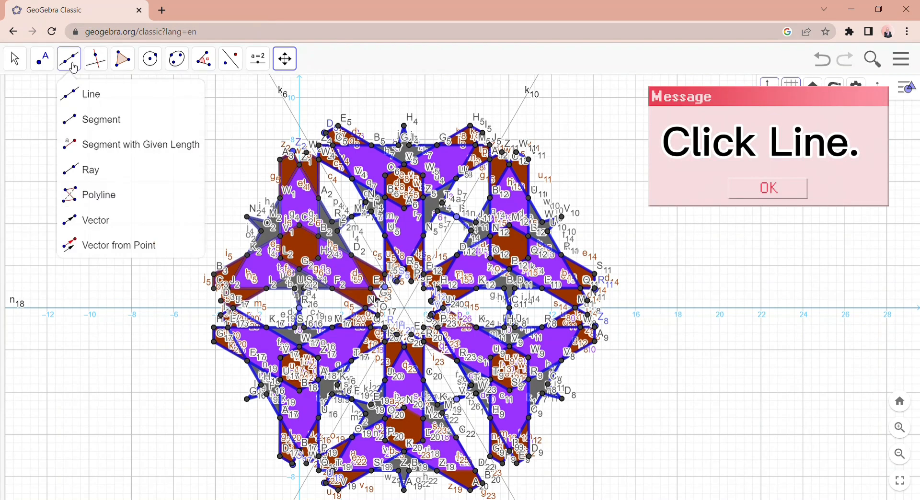
{"action": "left_click", "coordinate": [84, 92]}
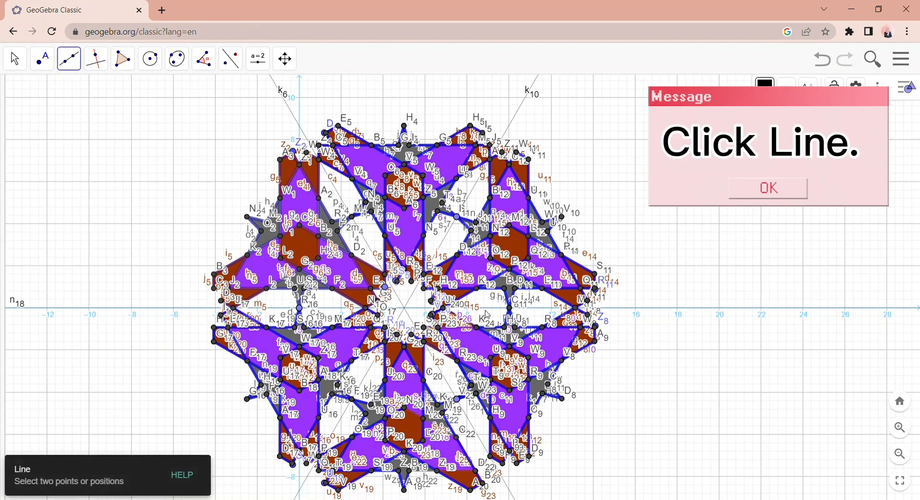
{"action": "left_click", "coordinate": [530, 459]}
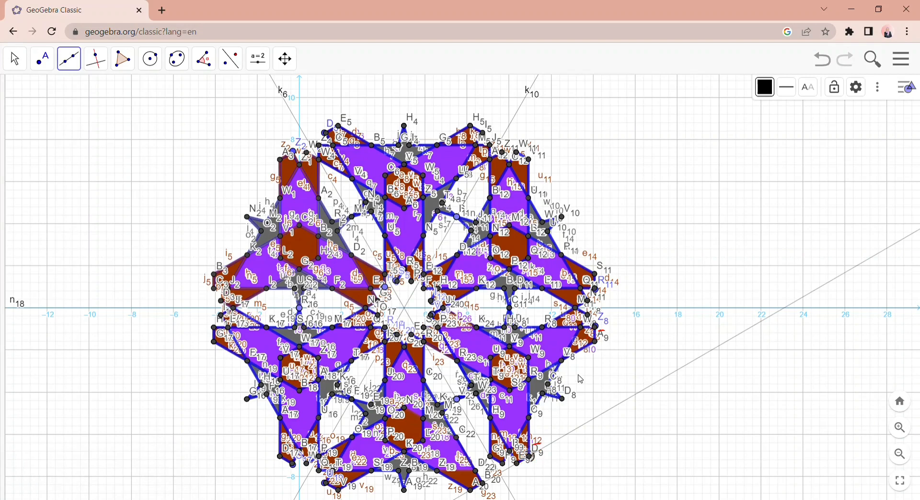
{"action": "left_click", "coordinate": [596, 342]}
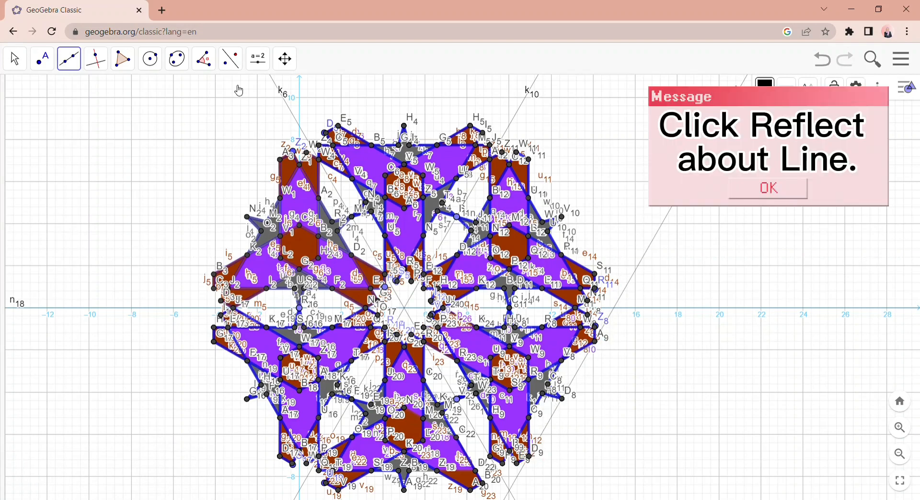
- Reflect the whole ring of motifs about the line through D9 and A9
{"action": "left_click", "coordinate": [236, 70]}
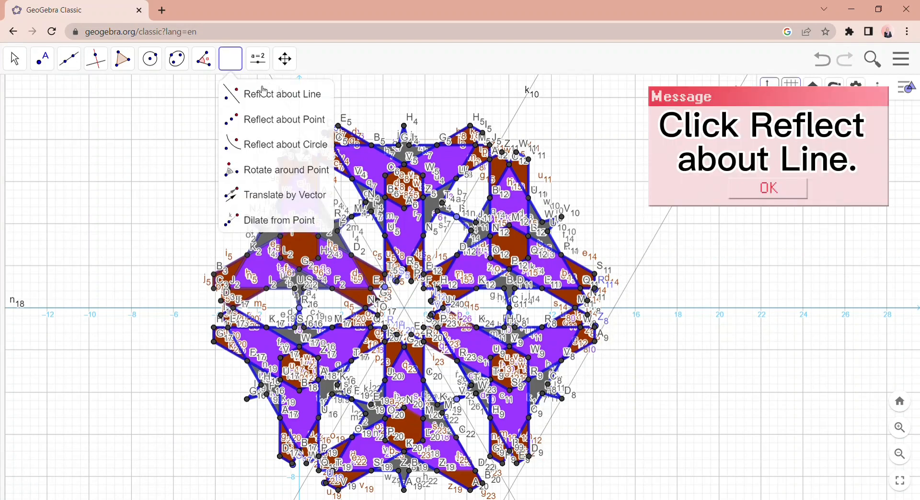
{"action": "left_click", "coordinate": [265, 100]}
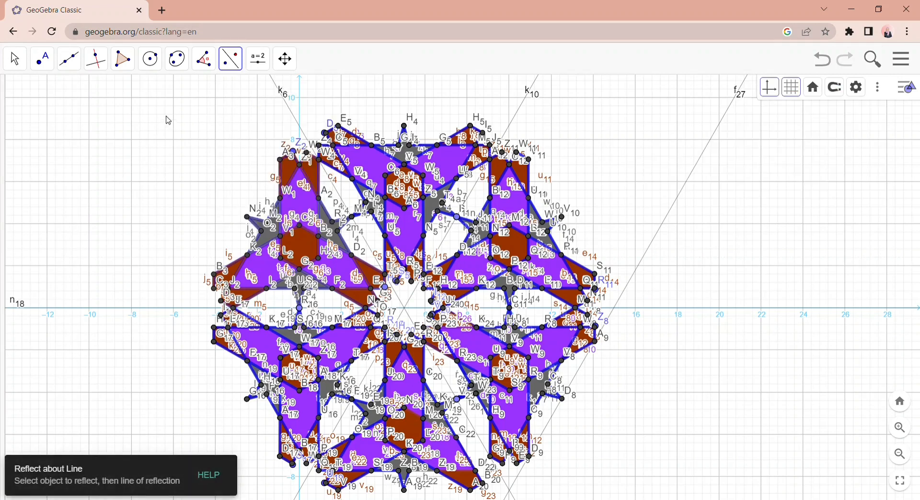
{"action": "left_click_drag", "start_coordinate": [165, 115], "coordinate": [618, 499]}
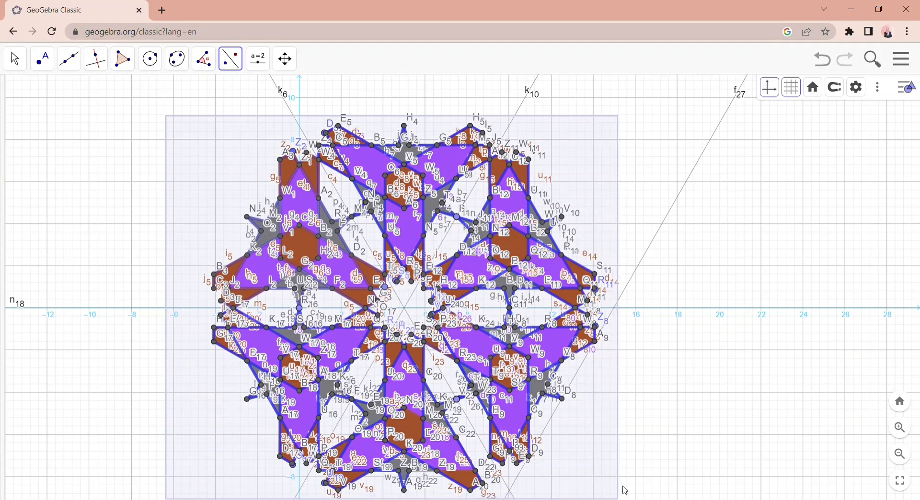
{"action": "left_click", "coordinate": [637, 271]}
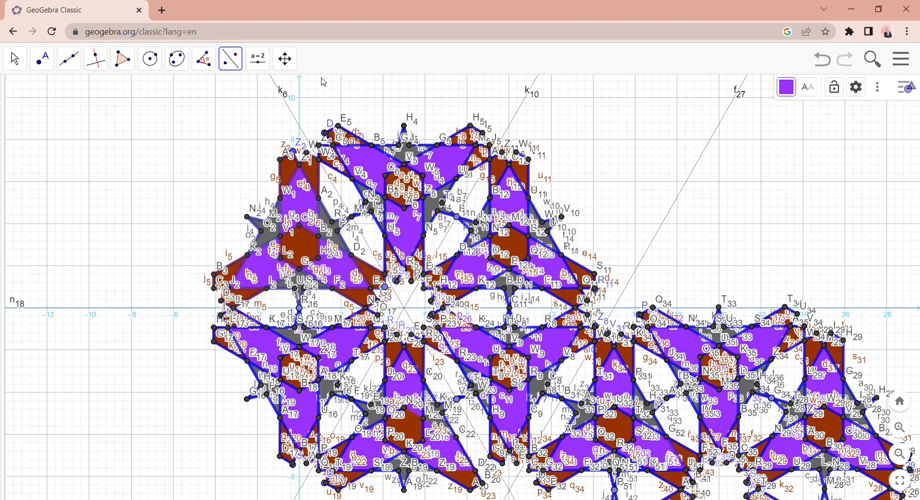
- Reflect the lower-right ring of motifs about the horizontal line n18
{"action": "left_click", "coordinate": [291, 63]}
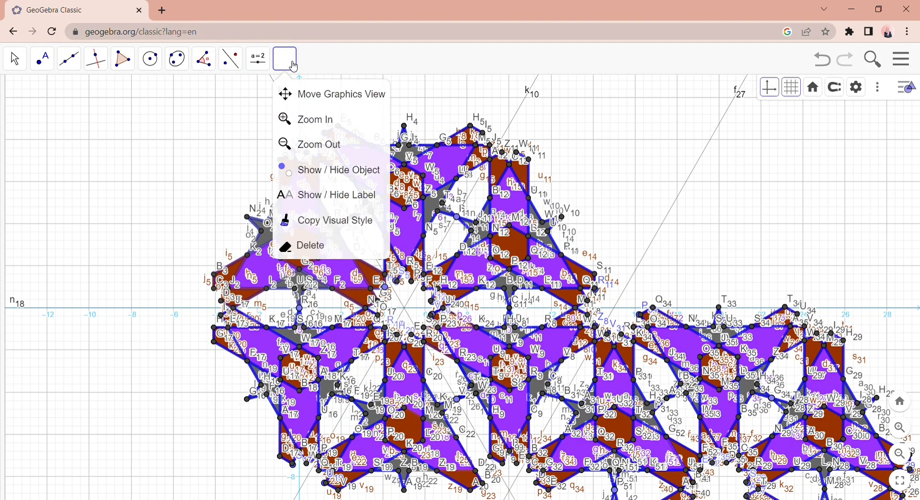
{"action": "left_click", "coordinate": [344, 100]}
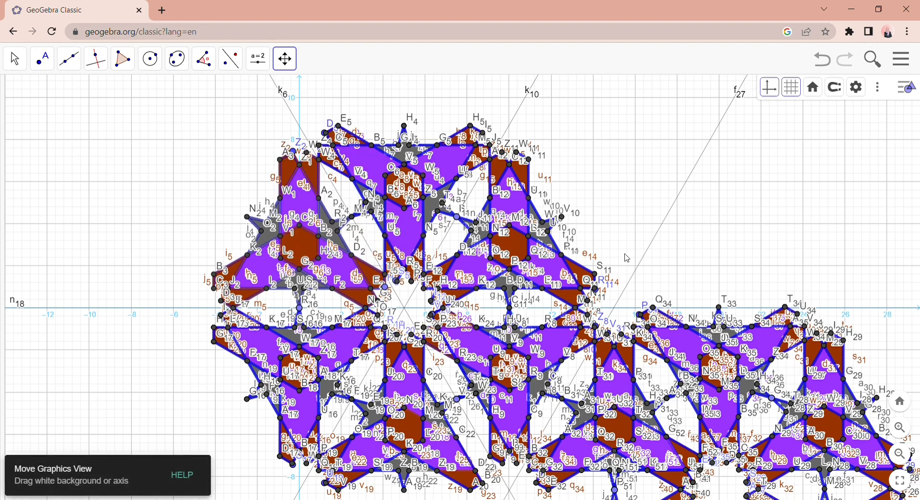
{"action": "left_click_drag", "start_coordinate": [628, 259], "coordinate": [550, 199]}
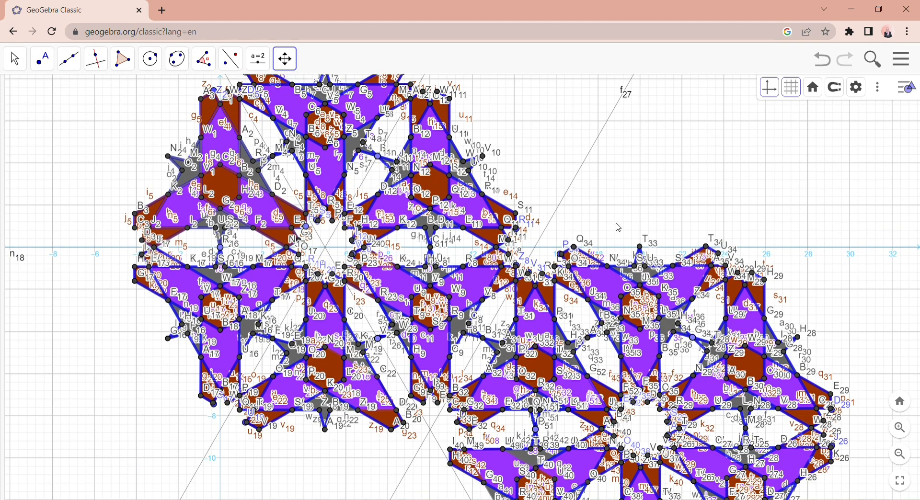
{"action": "left_click_drag", "start_coordinate": [612, 218], "coordinate": [604, 206]}
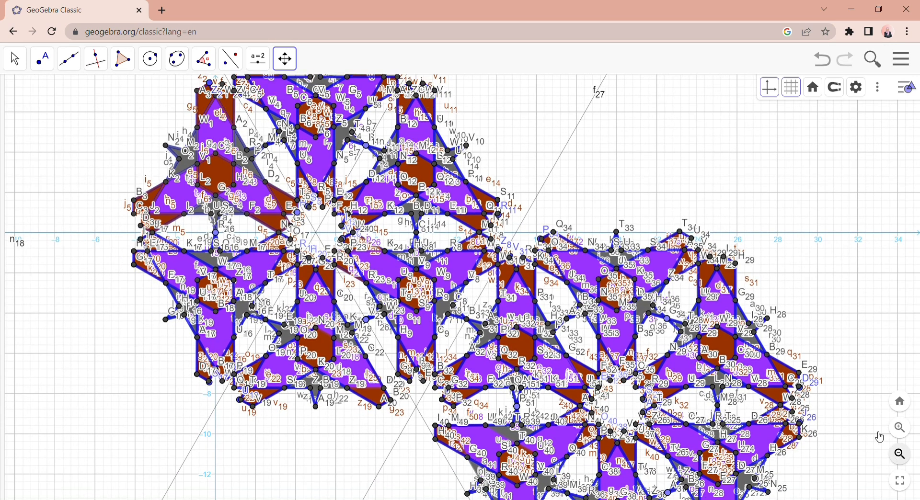
{"action": "left_click", "coordinate": [900, 455]}
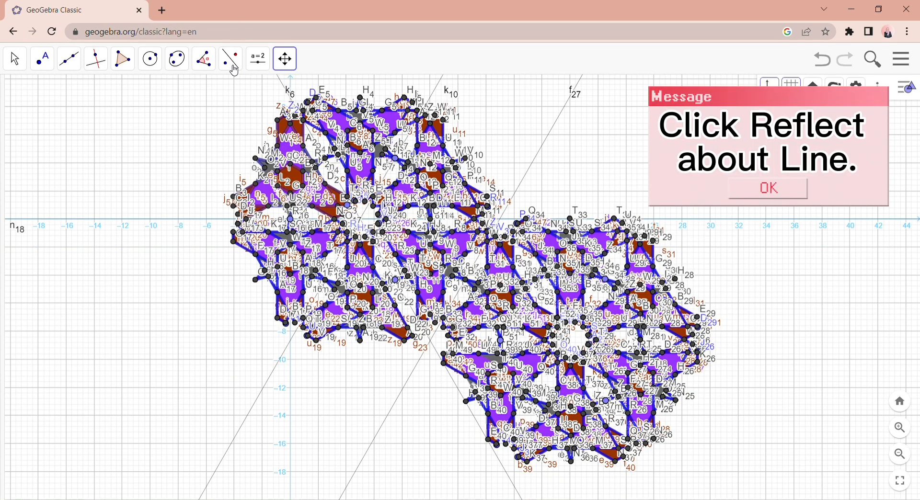
{"action": "left_click", "coordinate": [230, 58]}
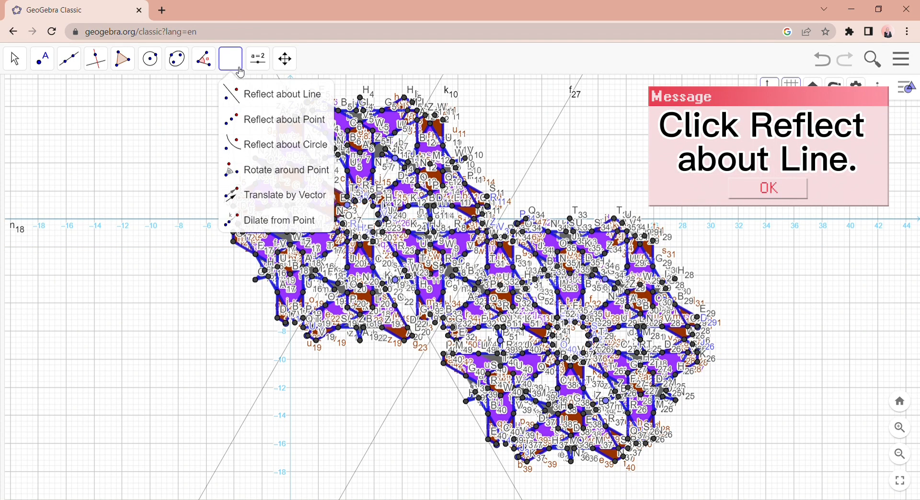
{"action": "left_click", "coordinate": [294, 94]}
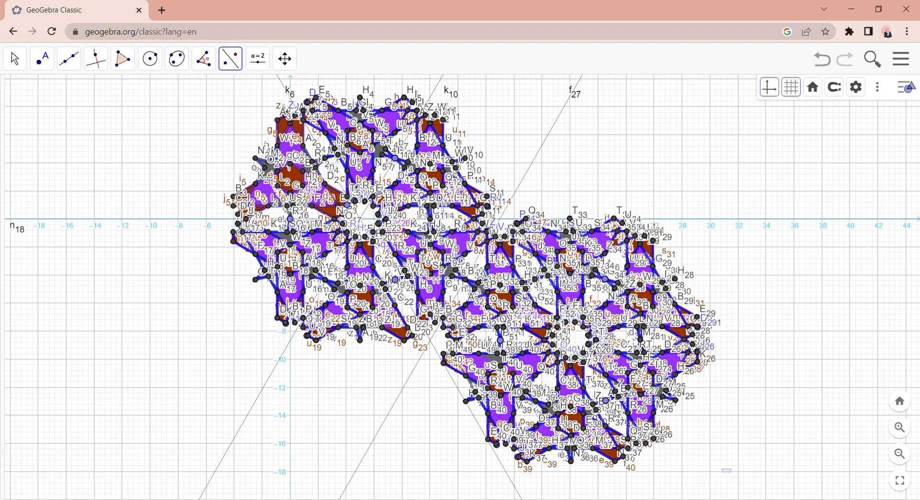
{"action": "left_click_drag", "start_coordinate": [615, 413], "coordinate": [436, 205]}
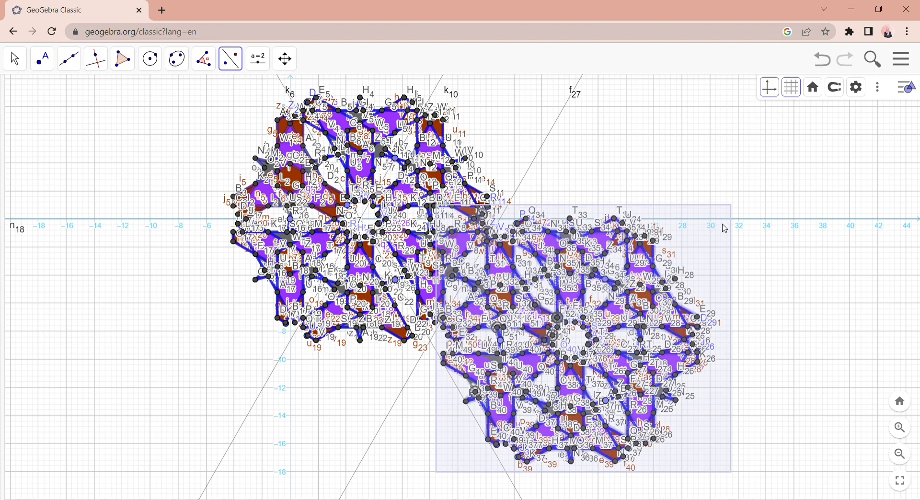
{"action": "left_click", "coordinate": [753, 220]}
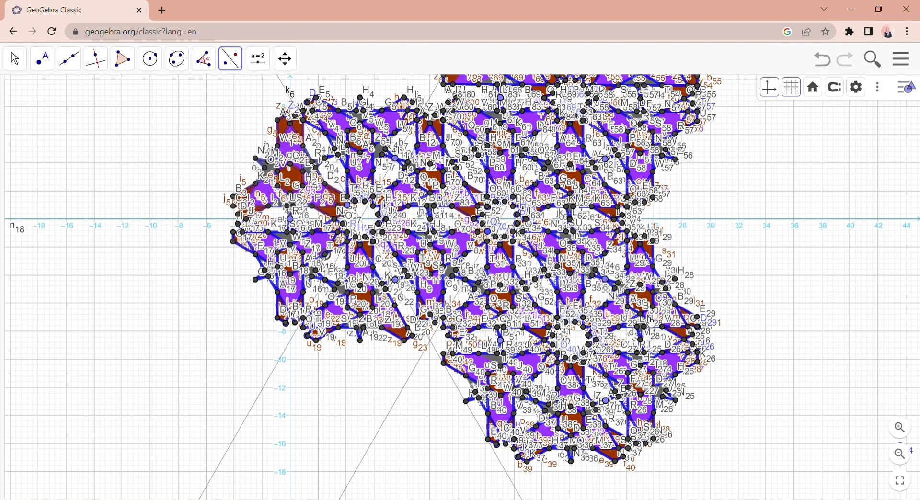
- Show the algebra list of objects and switch the labels of all hexagon-type polygons on and back off
{"action": "left_click", "coordinate": [293, 64]}
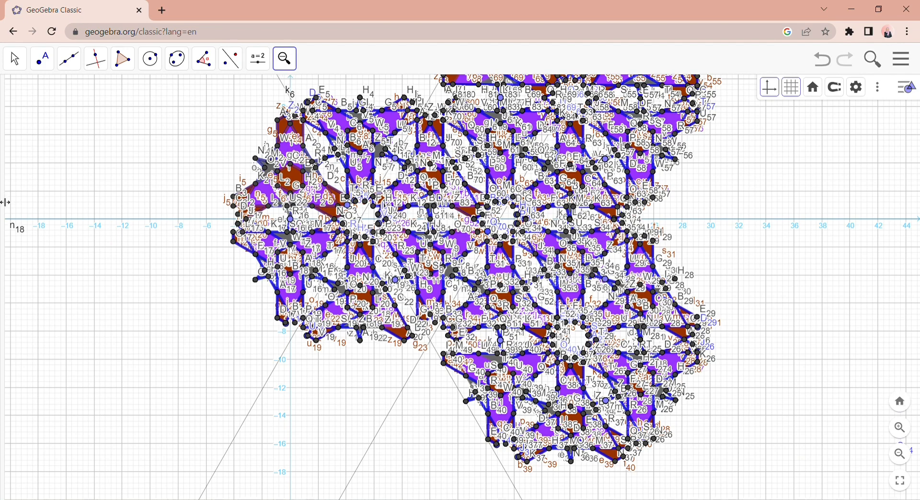
{"action": "left_click_drag", "start_coordinate": [83, 207], "coordinate": [122, 209]}
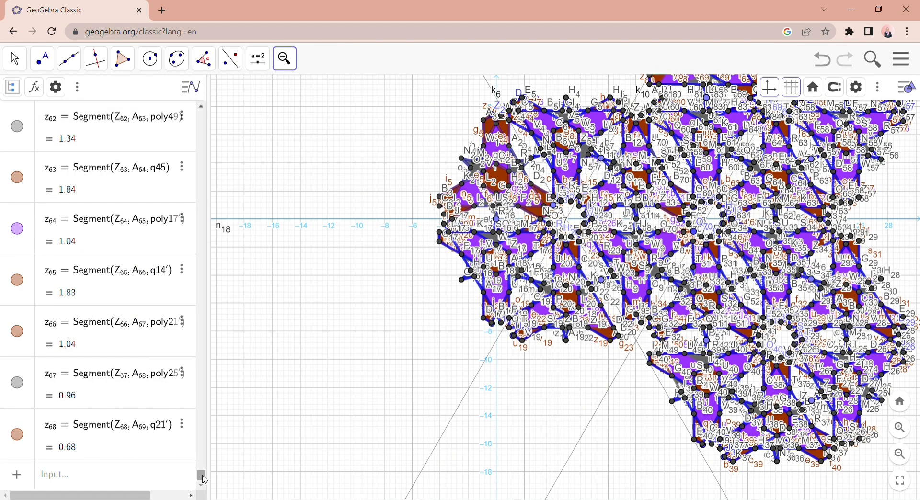
{"action": "left_click_drag", "start_coordinate": [202, 404], "coordinate": [204, 117]}
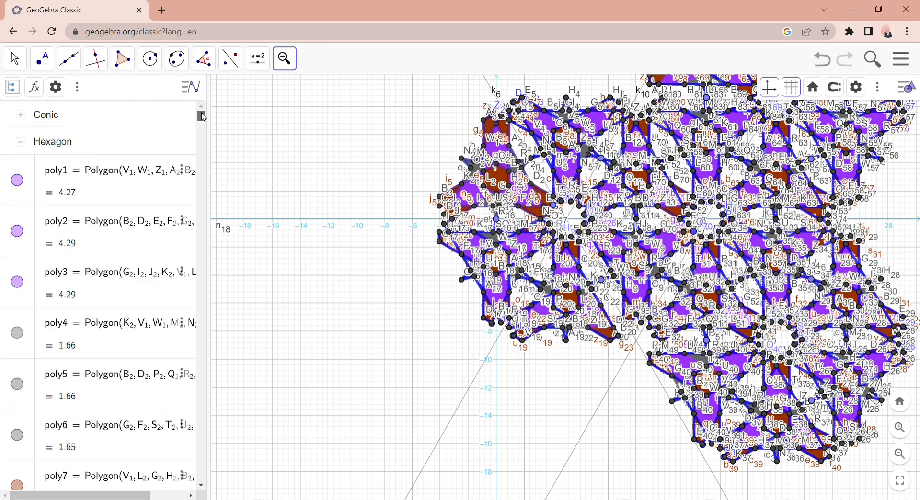
{"action": "right_click", "coordinate": [30, 165]}
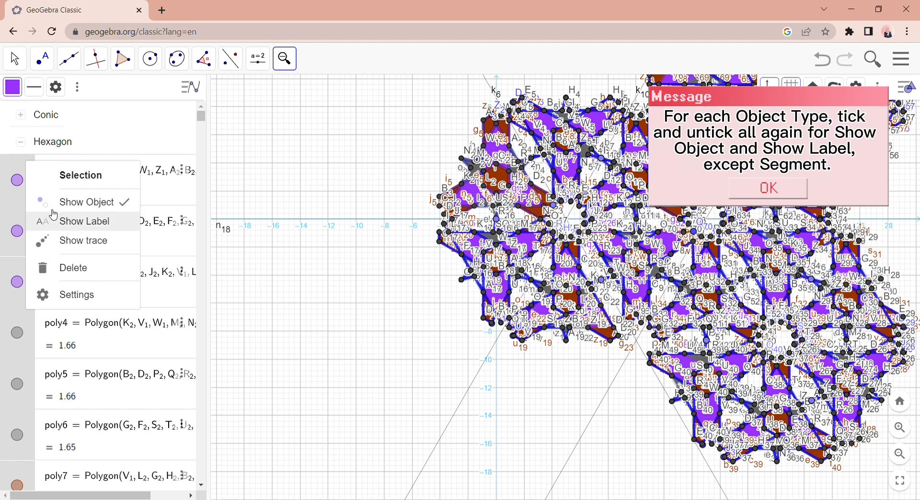
{"action": "left_click", "coordinate": [22, 172]}
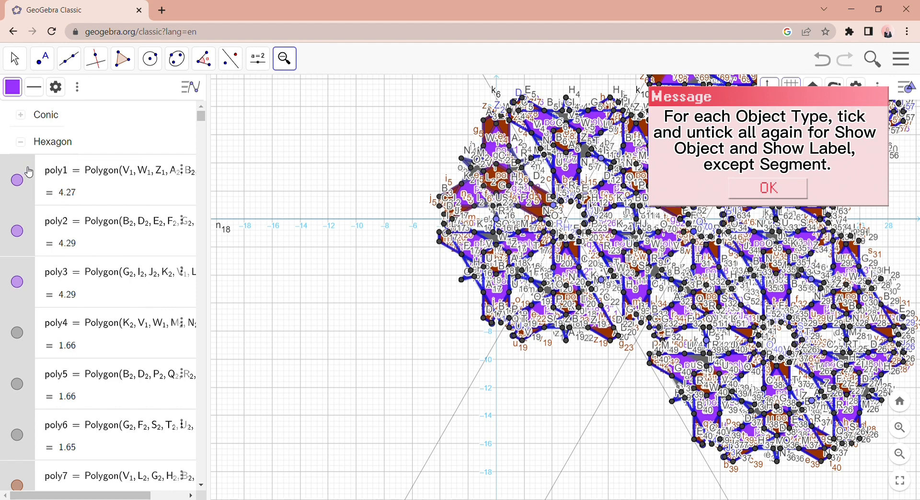
{"action": "right_click", "coordinate": [30, 173]}
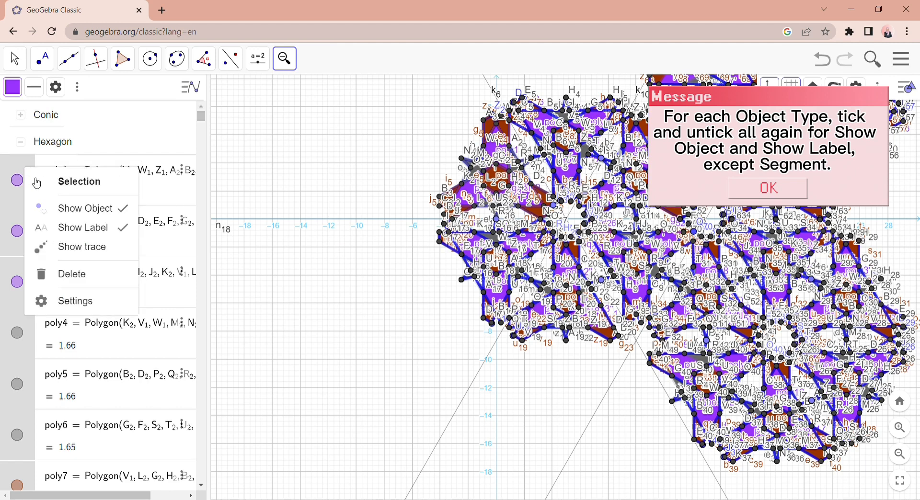
{"action": "left_click", "coordinate": [63, 229]}
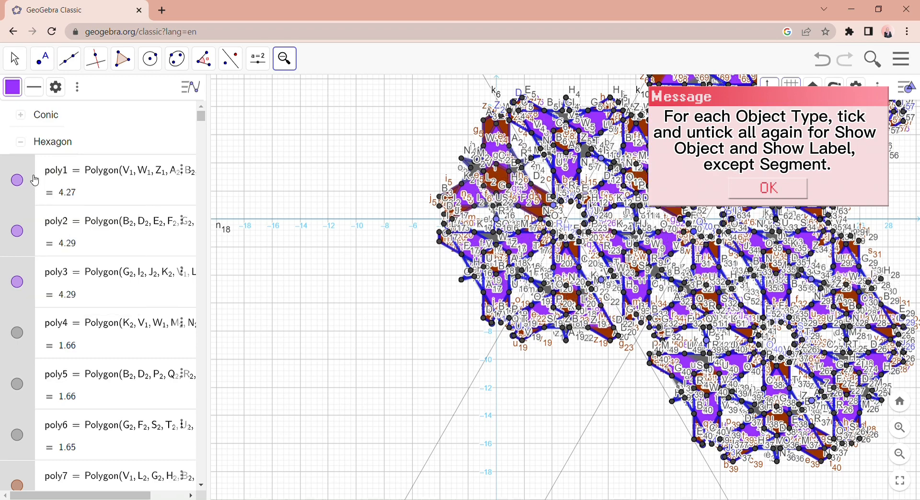
- Select all lines in the object list and switch their labels on and back off
{"action": "left_click", "coordinate": [25, 145]}
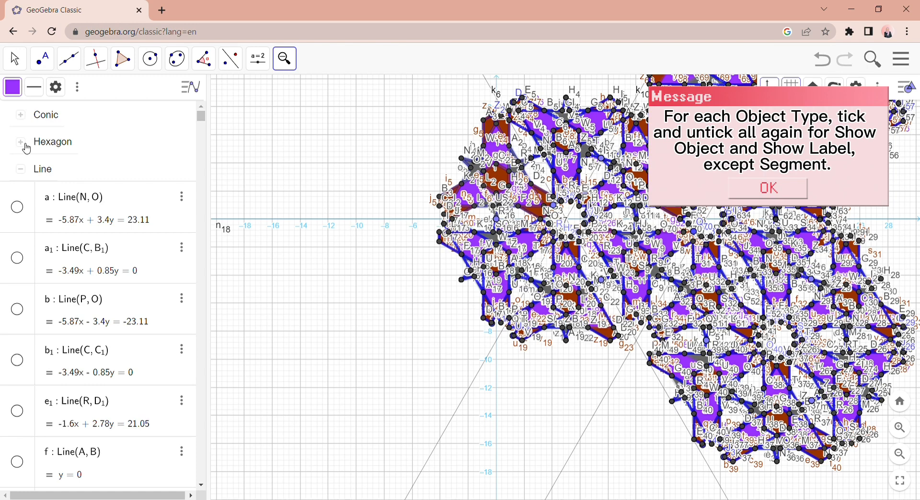
{"action": "right_click", "coordinate": [36, 198]}
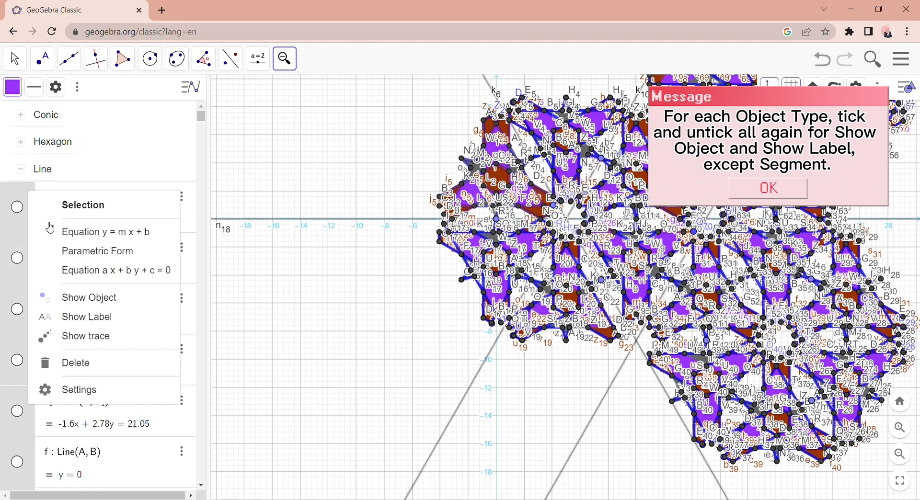
{"action": "left_click", "coordinate": [70, 316]}
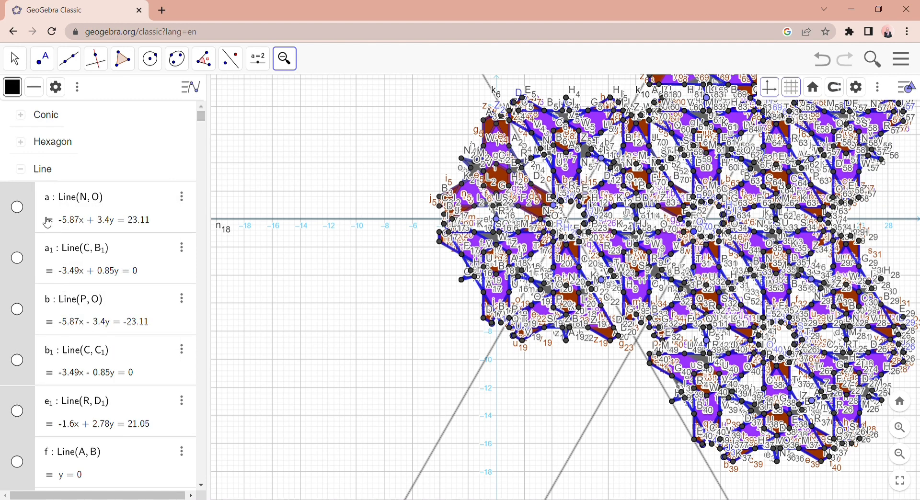
{"action": "right_click", "coordinate": [32, 197]}
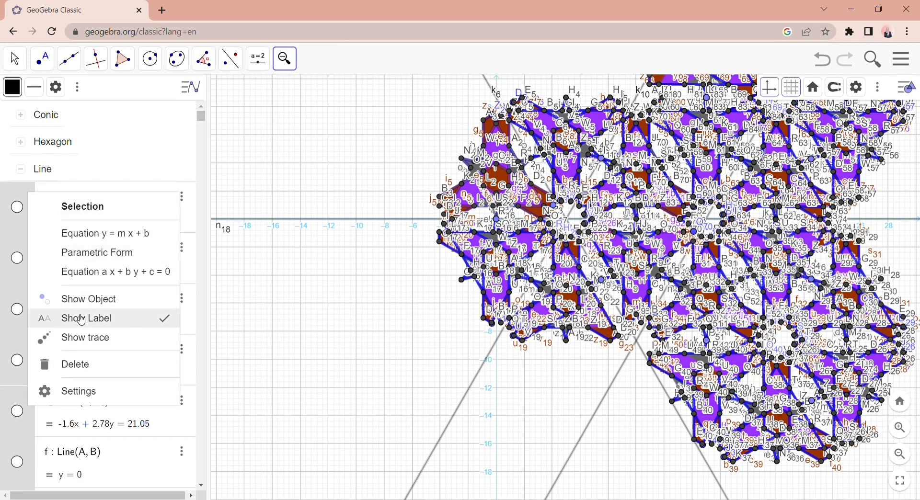
{"action": "left_click", "coordinate": [29, 198]}
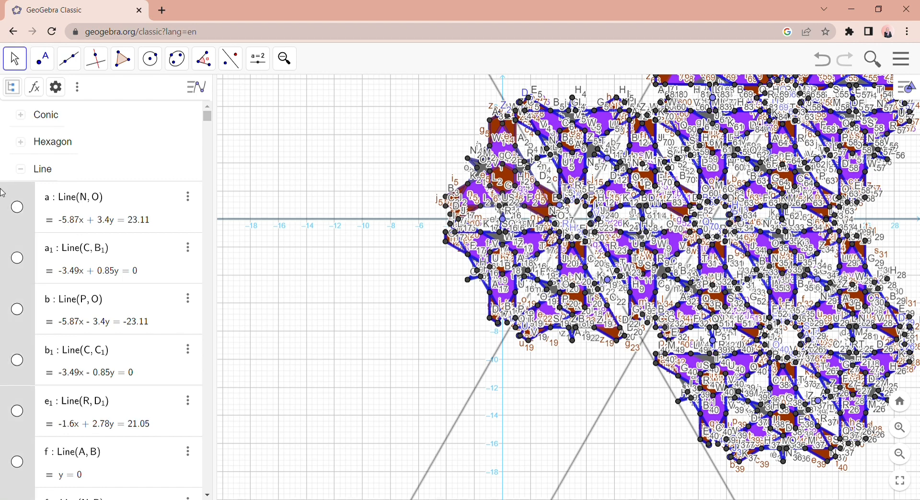
- Hide all construction lines by switching the visibility of the whole line group on and back off
{"action": "right_click", "coordinate": [19, 194]}
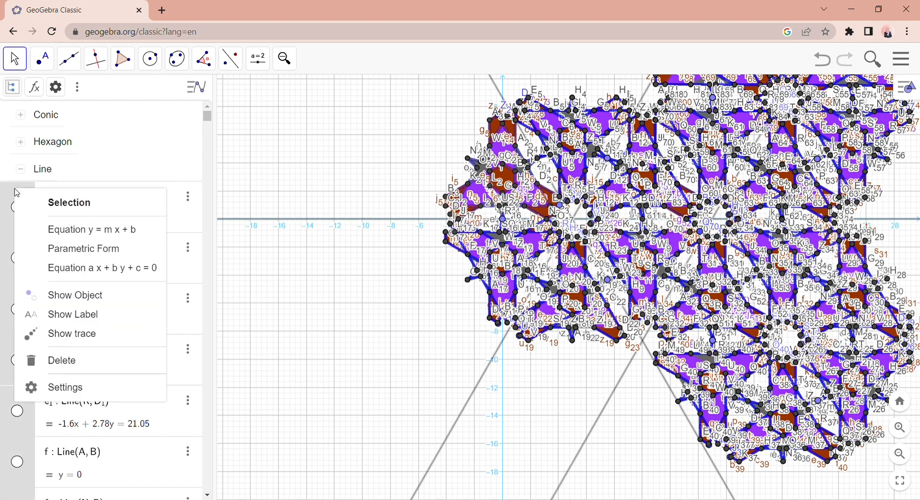
{"action": "left_click", "coordinate": [84, 303]}
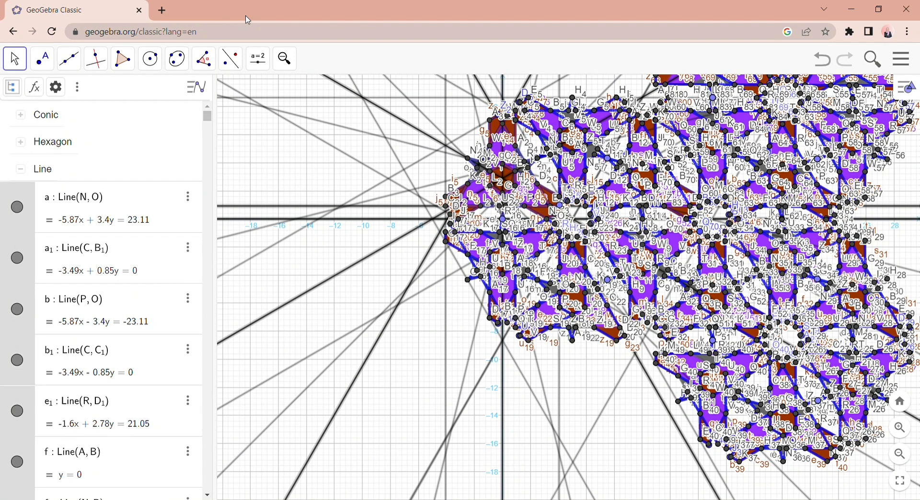
{"action": "right_click", "coordinate": [31, 233]}
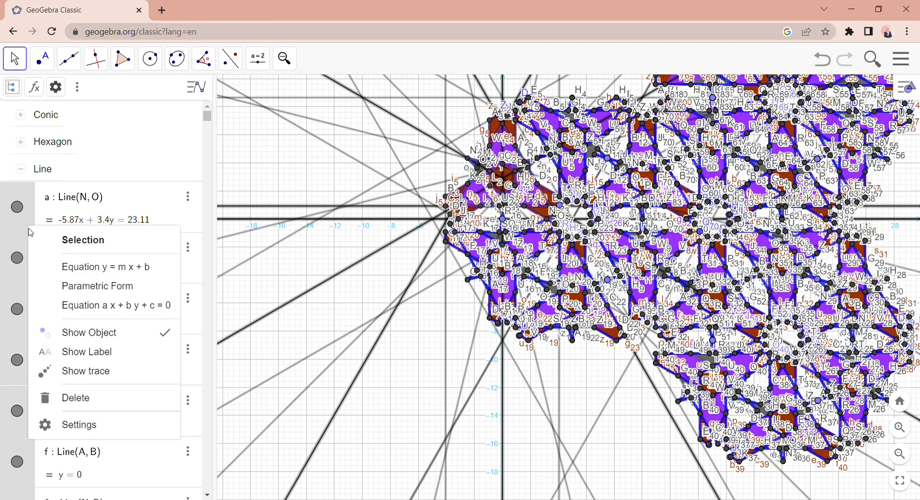
{"action": "left_click", "coordinate": [81, 337]}
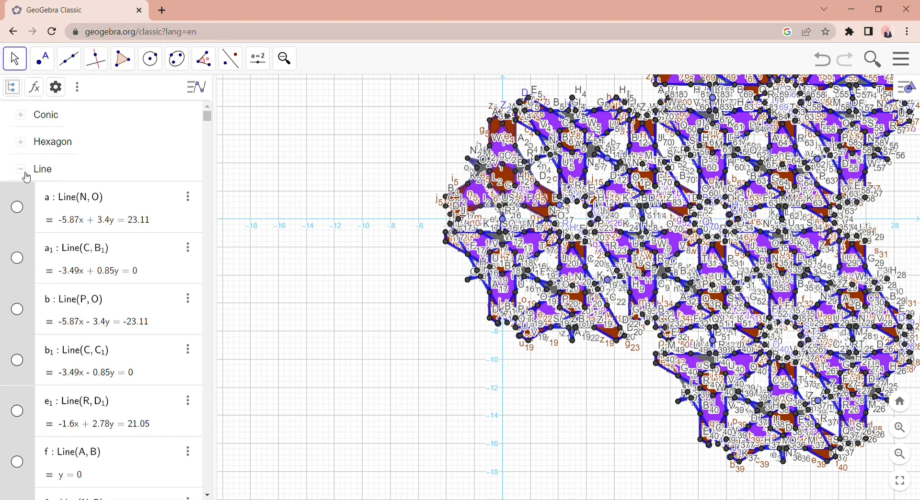
- Select all points and hide them by switching their visibility on and back off
{"action": "left_click", "coordinate": [44, 186]}
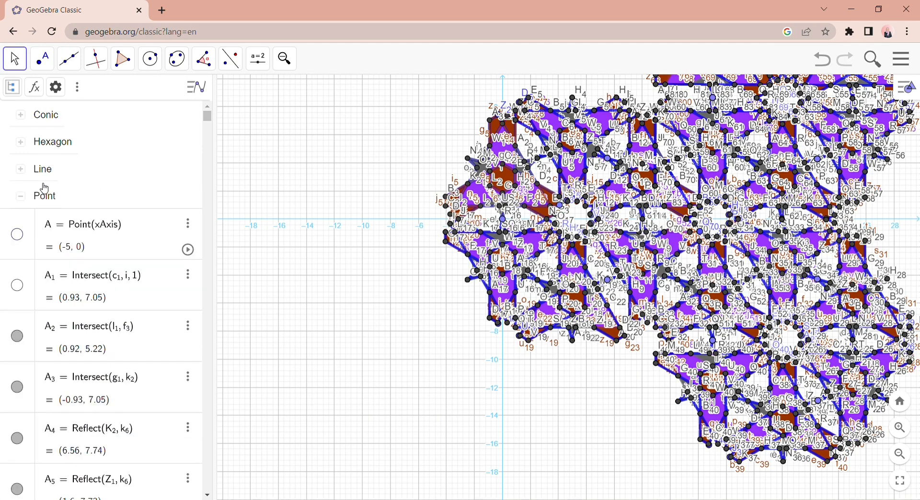
{"action": "left_click", "coordinate": [44, 188]}
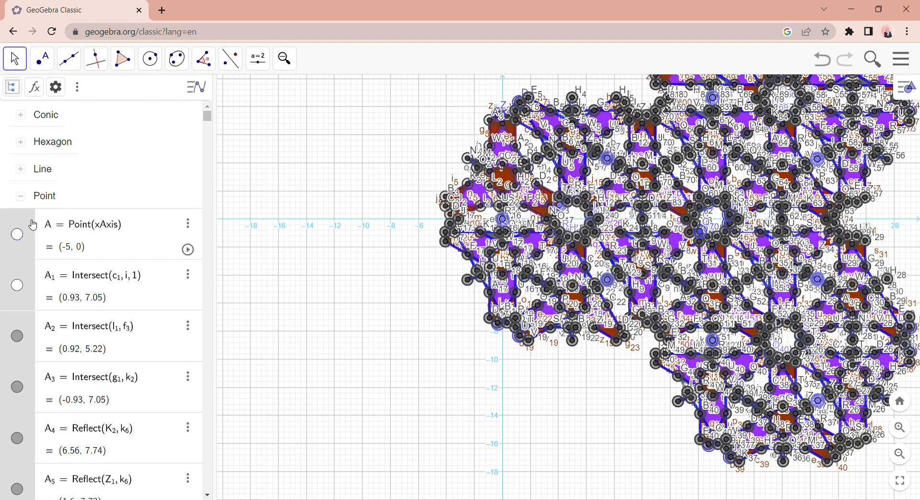
{"action": "right_click", "coordinate": [31, 223]}
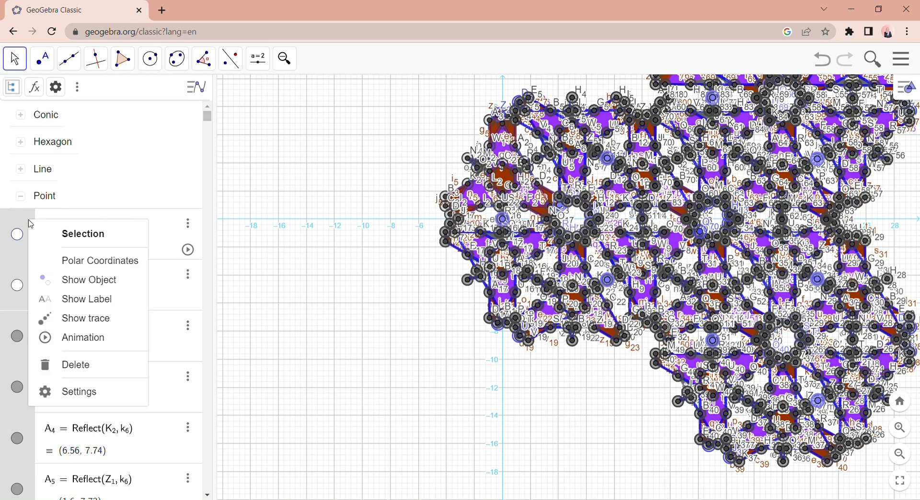
{"action": "left_click", "coordinate": [94, 289]}
{"action": "right_click", "coordinate": [26, 220]}
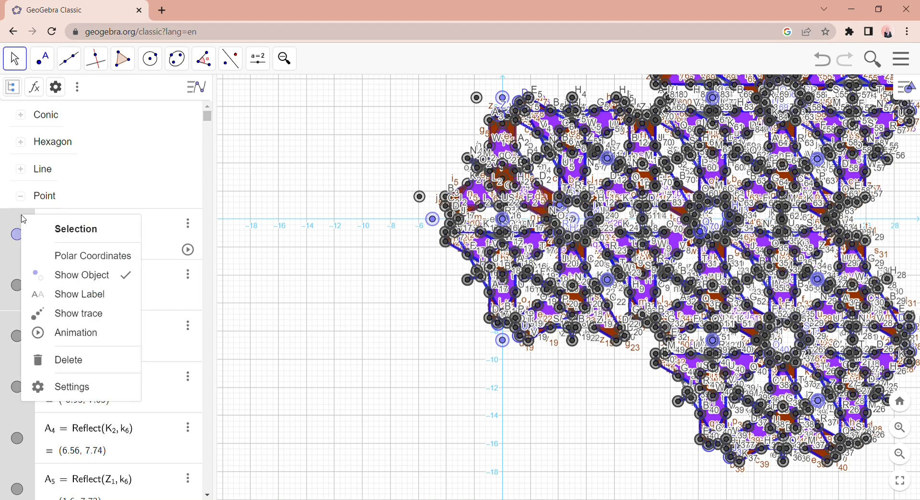
{"action": "left_click", "coordinate": [60, 275]}
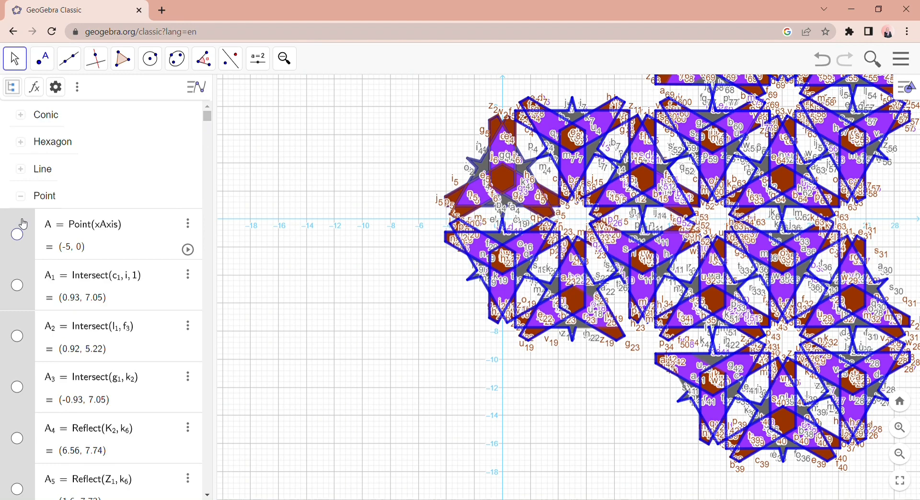
- Select all quadrilaterals in the object list and switch their labels on and back off
{"action": "left_click", "coordinate": [22, 196]}
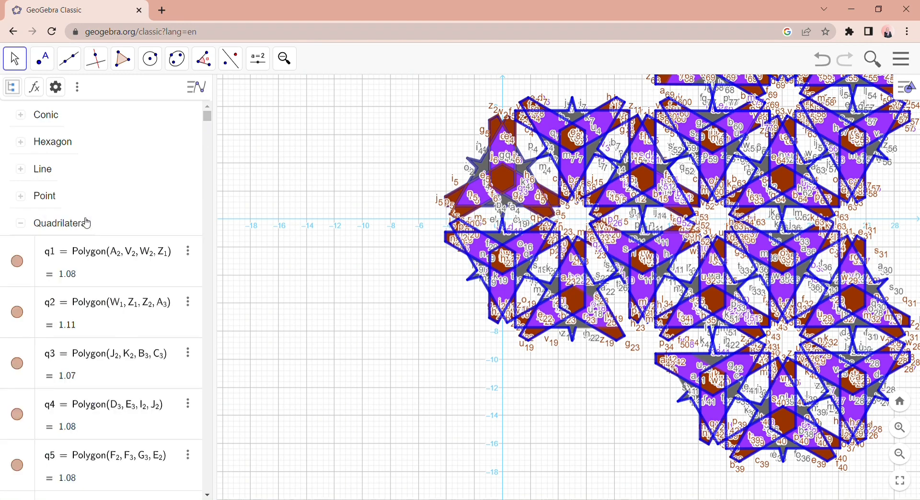
{"action": "left_click", "coordinate": [32, 234]}
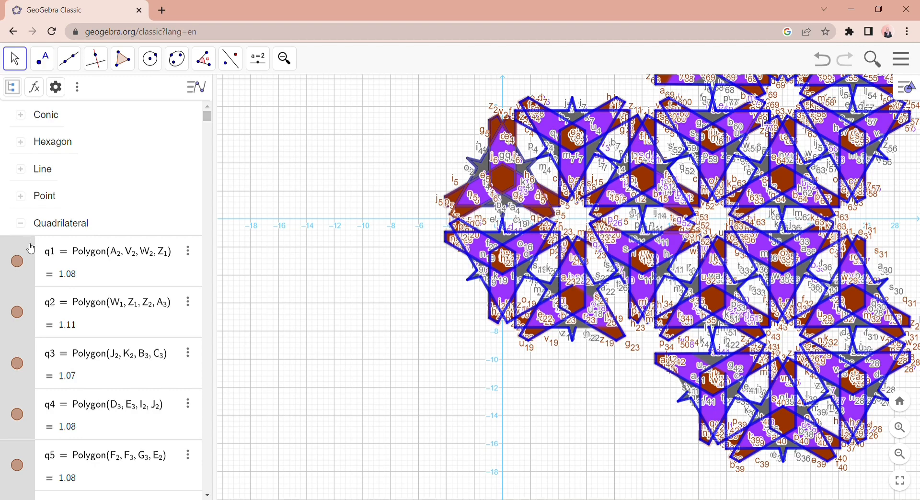
{"action": "right_click", "coordinate": [31, 248]}
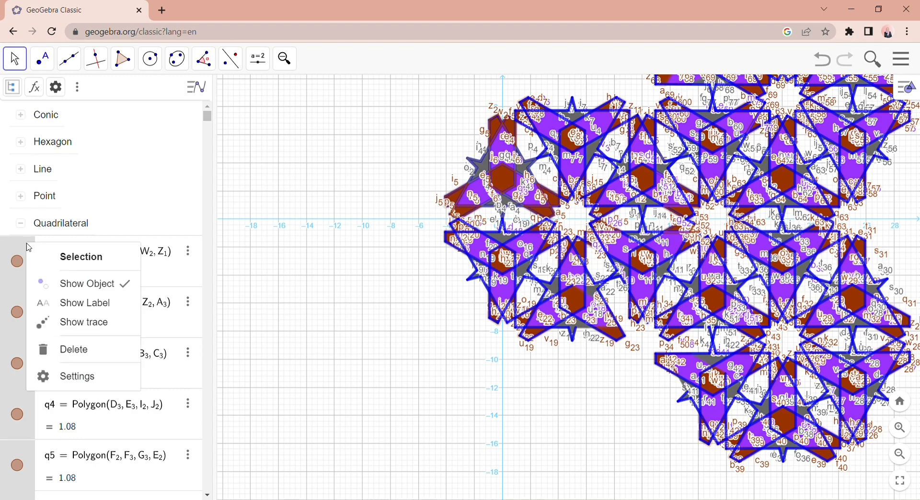
{"action": "left_click", "coordinate": [79, 311]}
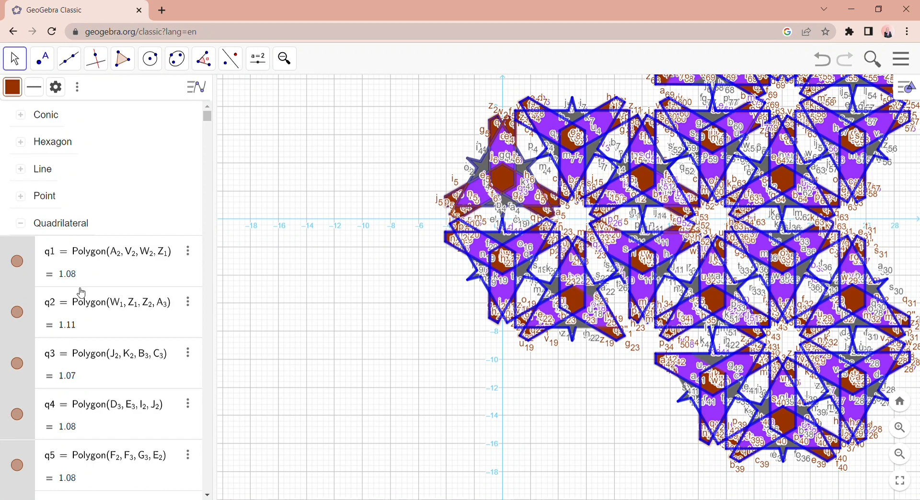
{"action": "right_click", "coordinate": [32, 252]}
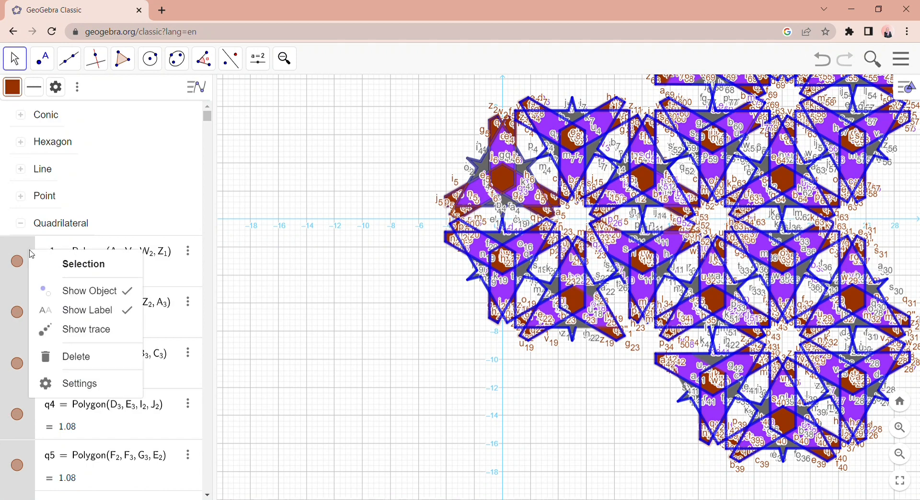
{"action": "left_click", "coordinate": [79, 311]}
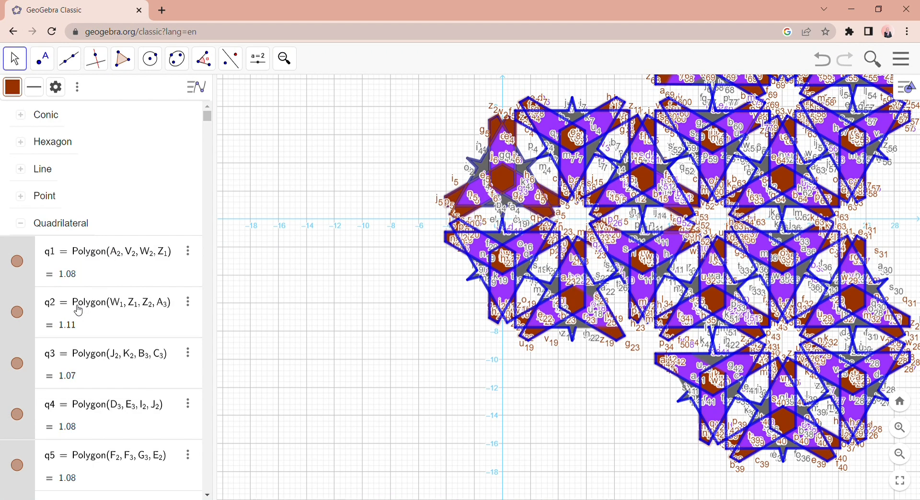
- Hide all segment labels by switching the labels of the whole segment group on and back off, then collapse the group
{"action": "left_click", "coordinate": [24, 229]}
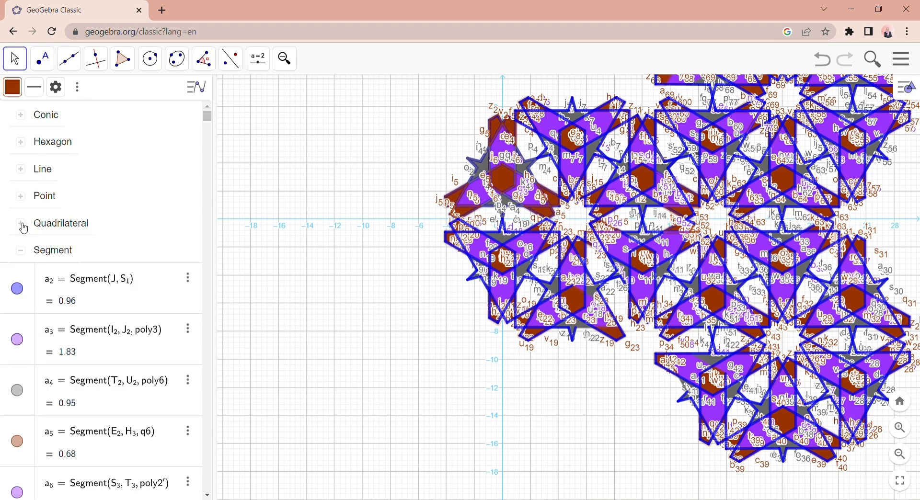
{"action": "left_click", "coordinate": [23, 252]}
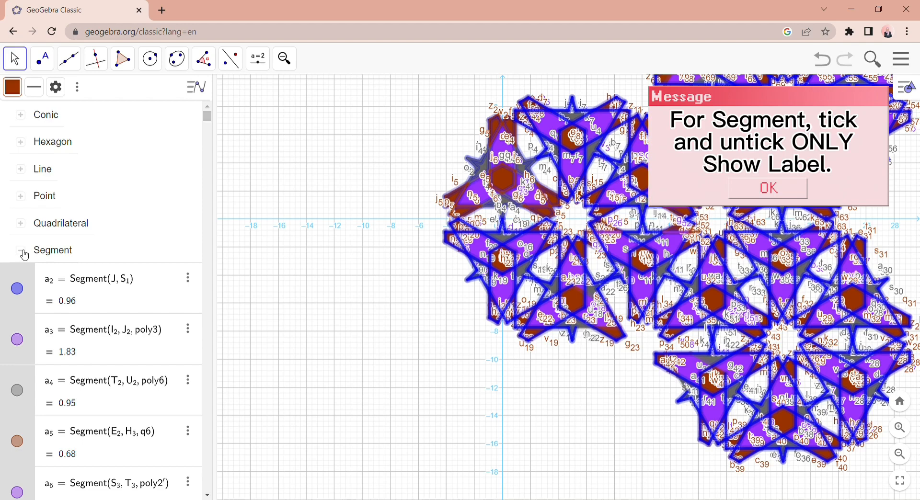
{"action": "right_click", "coordinate": [31, 276]}
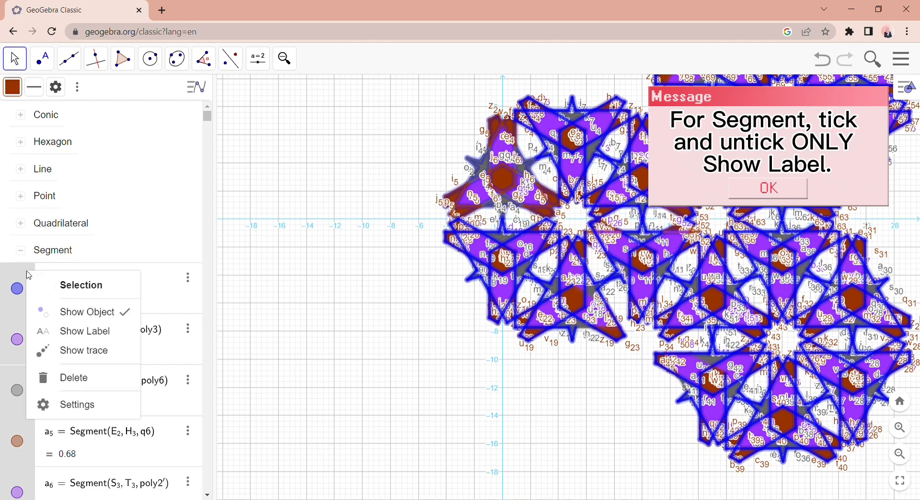
{"action": "left_click", "coordinate": [60, 331]}
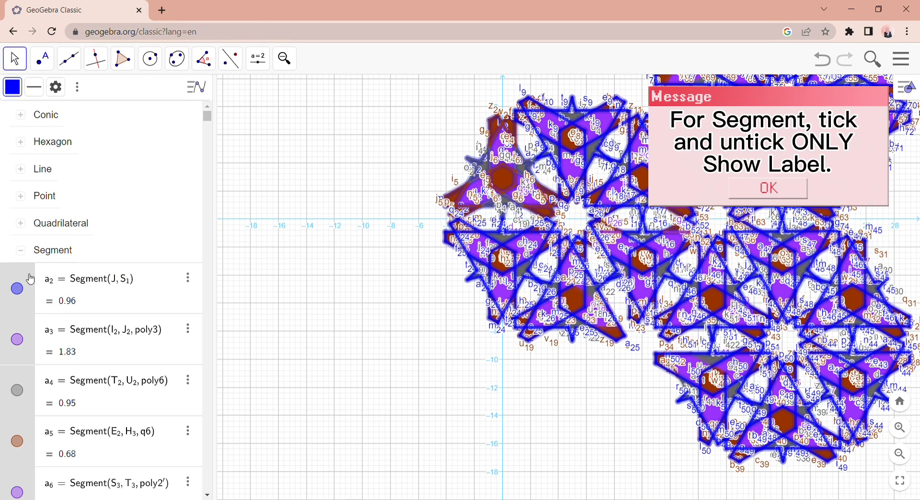
{"action": "right_click", "coordinate": [123, 331]}
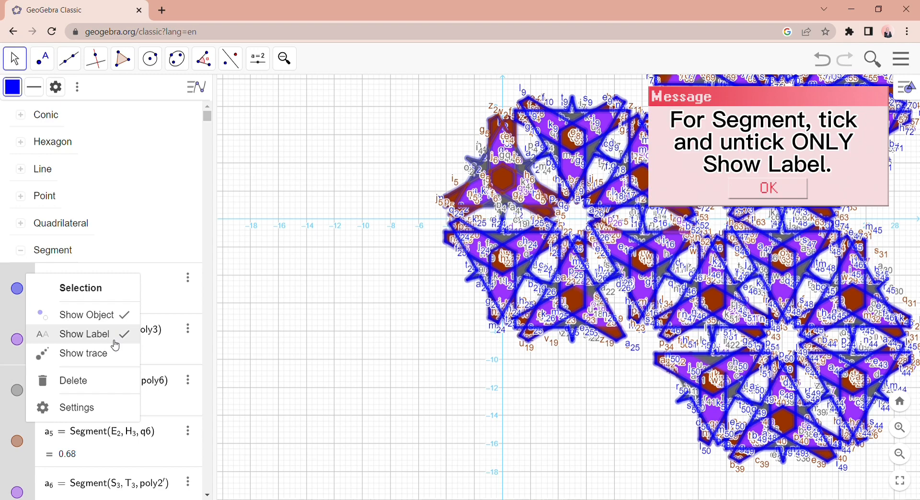
{"action": "left_click", "coordinate": [115, 344]}
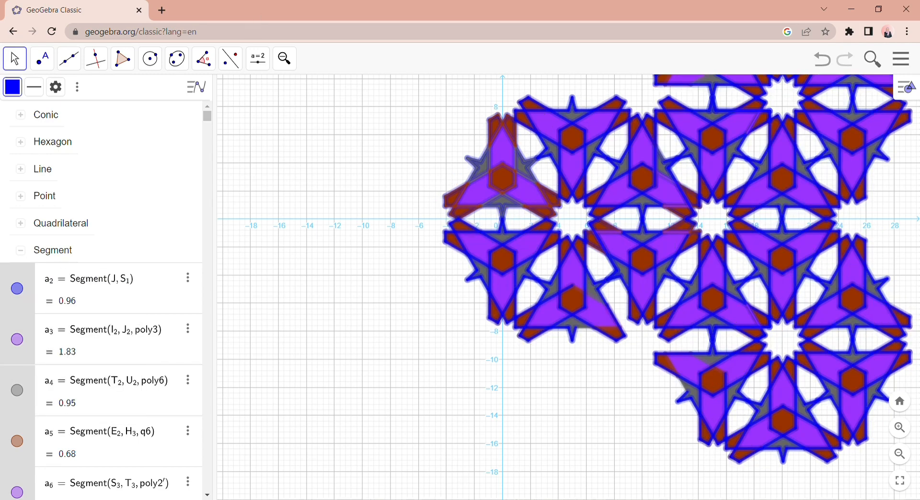
{"action": "left_click", "coordinate": [20, 250]}
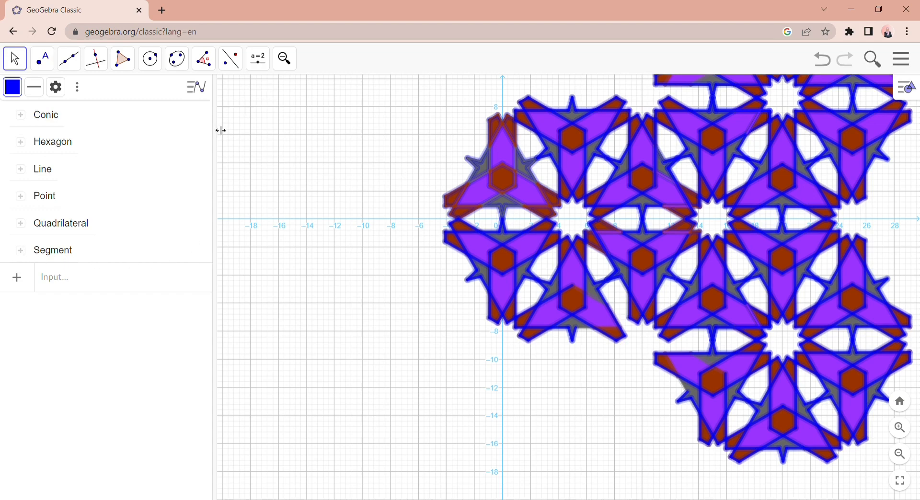
- Close the algebra list and fit the whole tiled pattern inside the graphics view
{"action": "left_click_drag", "start_coordinate": [221, 130], "coordinate": [2, 148]}
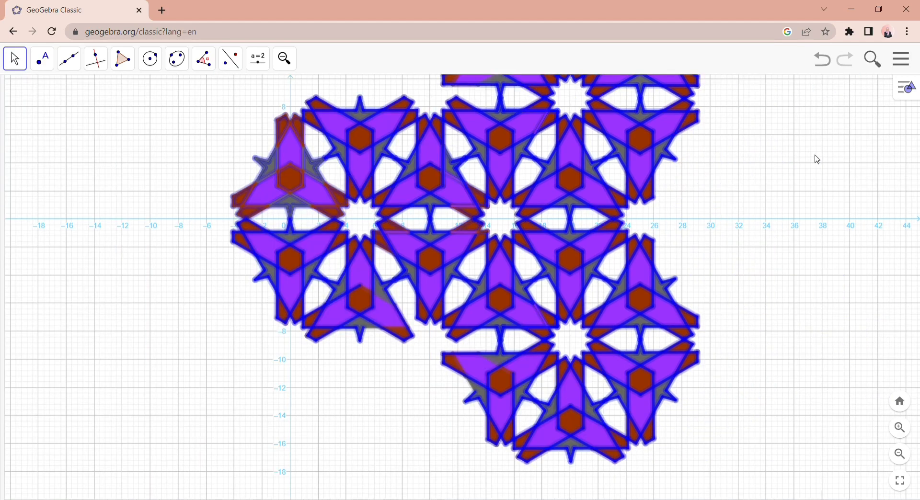
{"action": "left_click", "coordinate": [904, 458]}
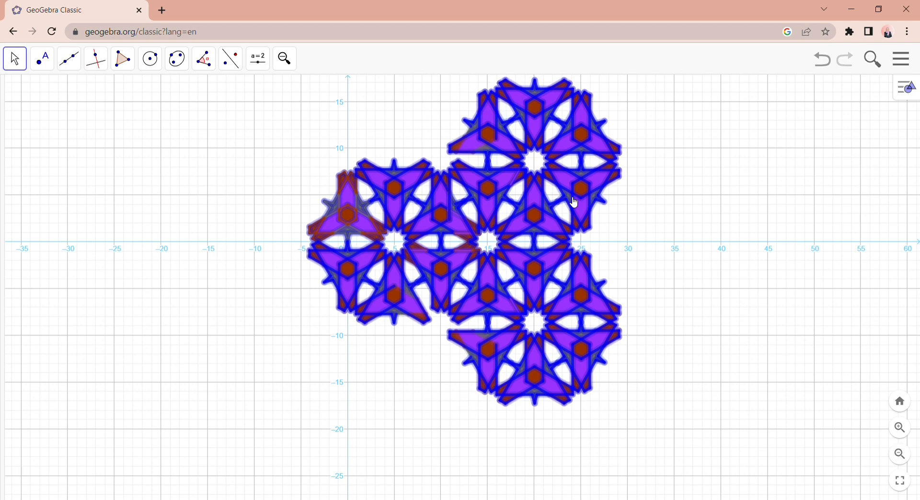
{"action": "left_click", "coordinate": [290, 70]}
{"action": "left_click", "coordinate": [303, 97]}
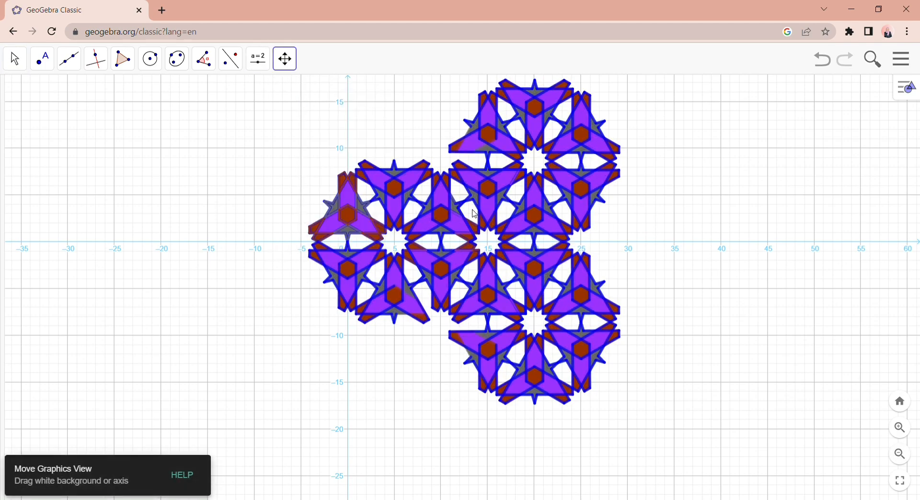
{"action": "left_click_drag", "start_coordinate": [476, 216], "coordinate": [480, 257]}
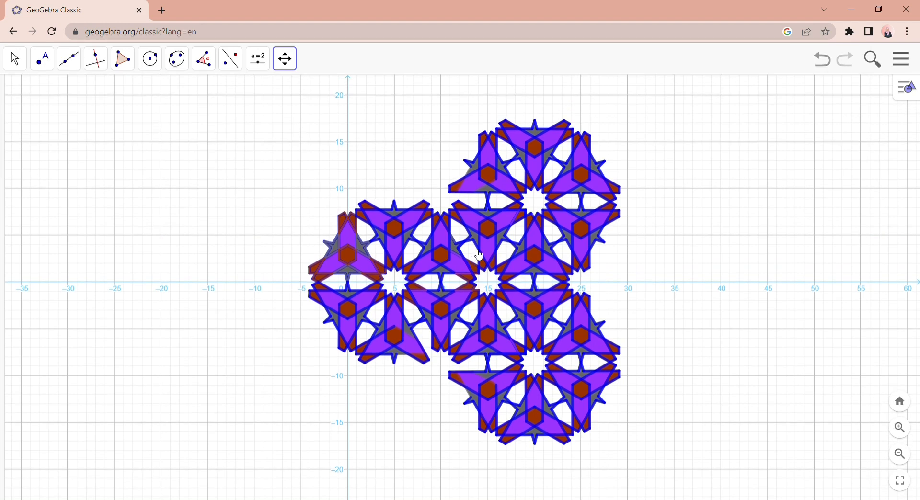
- Hide the grid and the coordinate axes behind the pattern
{"action": "left_click", "coordinate": [903, 92]}
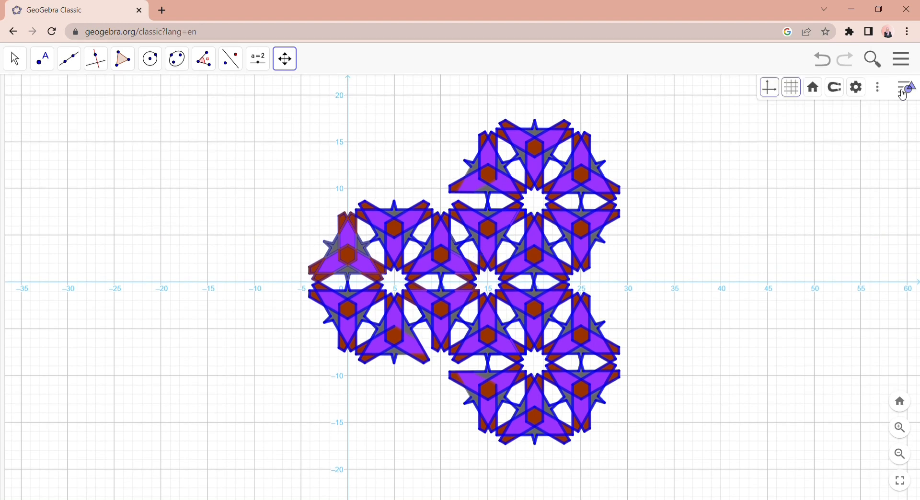
{"action": "left_click", "coordinate": [792, 89]}
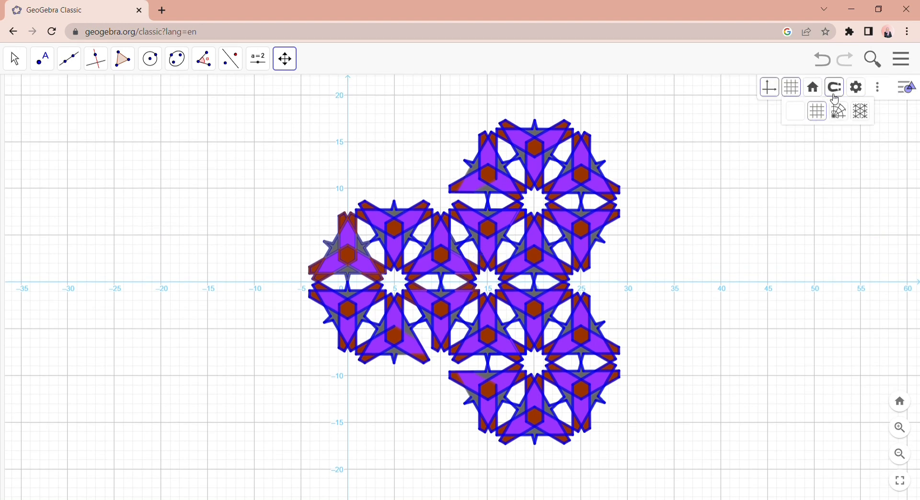
{"action": "left_click", "coordinate": [806, 118]}
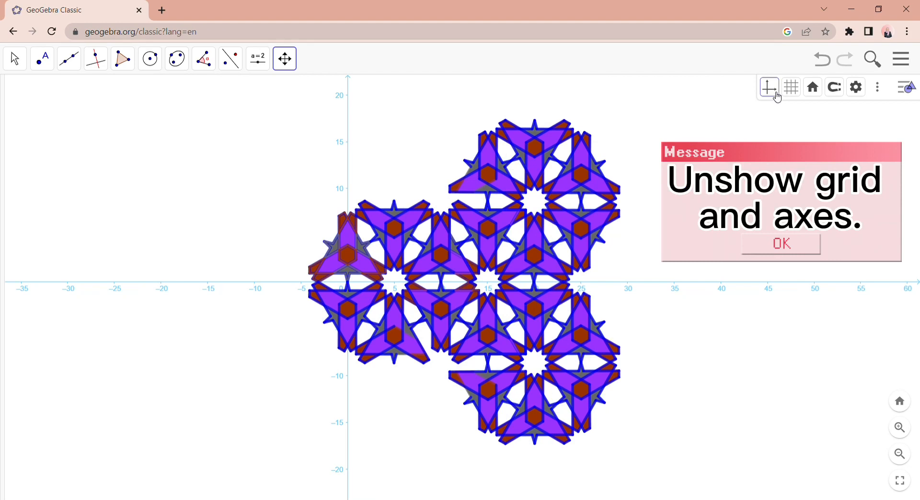
{"action": "left_click", "coordinate": [777, 98]}
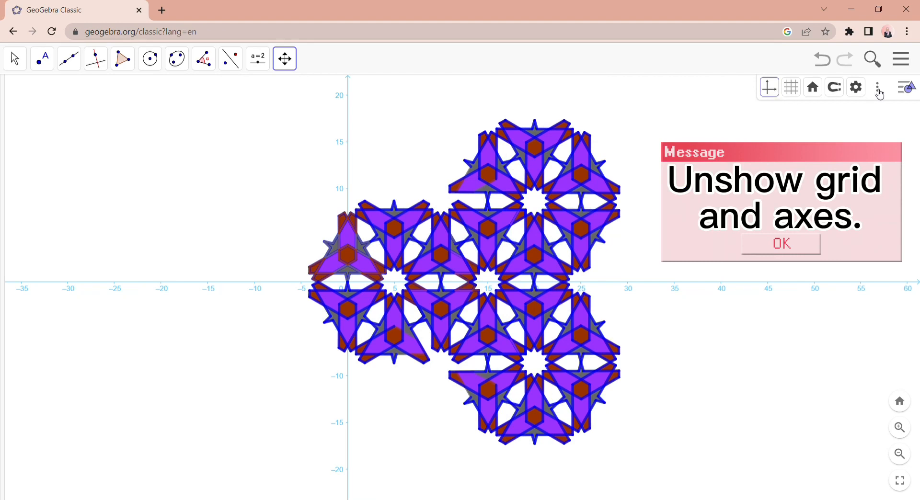
{"action": "left_click", "coordinate": [906, 90]}
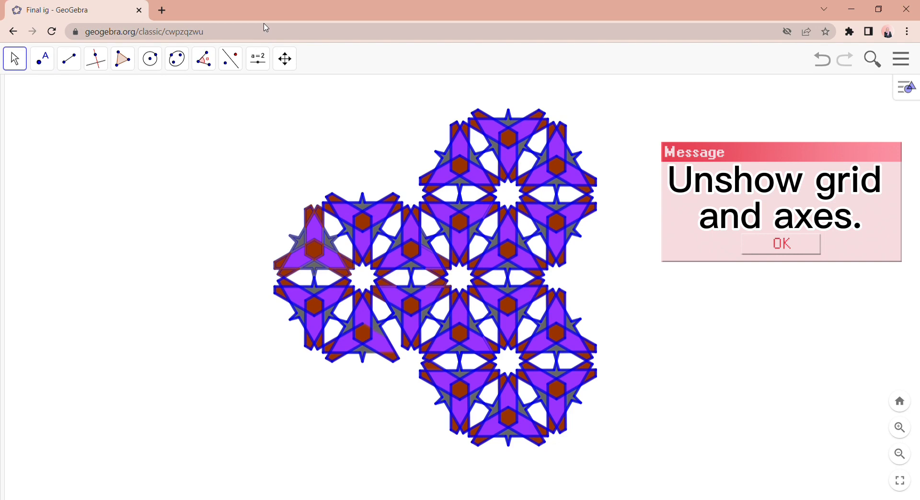
- Reposition the graphics view and examine the finished pattern at different magnifications
{"action": "left_click", "coordinate": [286, 61]}
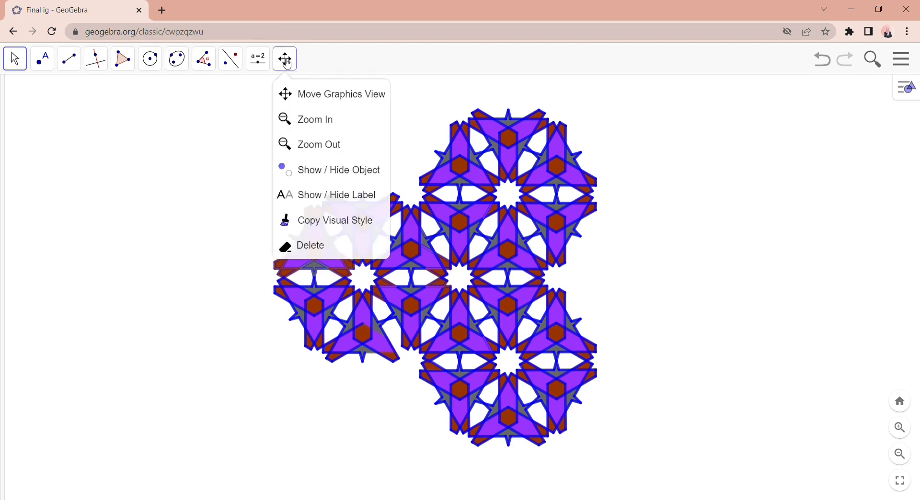
{"action": "left_click", "coordinate": [295, 95]}
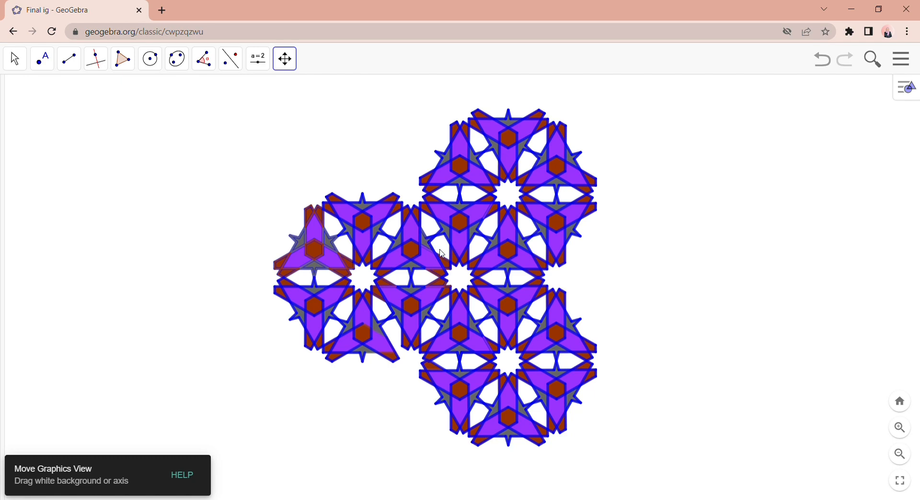
{"action": "left_click_drag", "start_coordinate": [440, 252], "coordinate": [424, 263]}
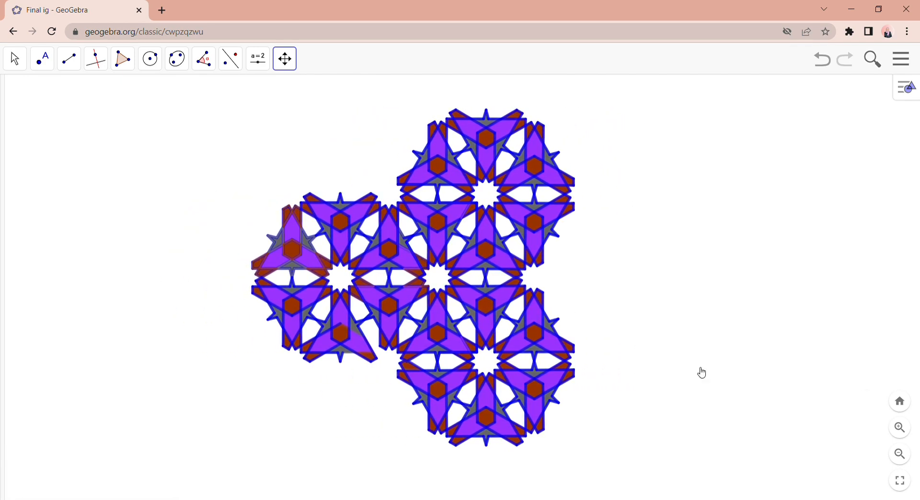
{"action": "left_click", "coordinate": [904, 460]}
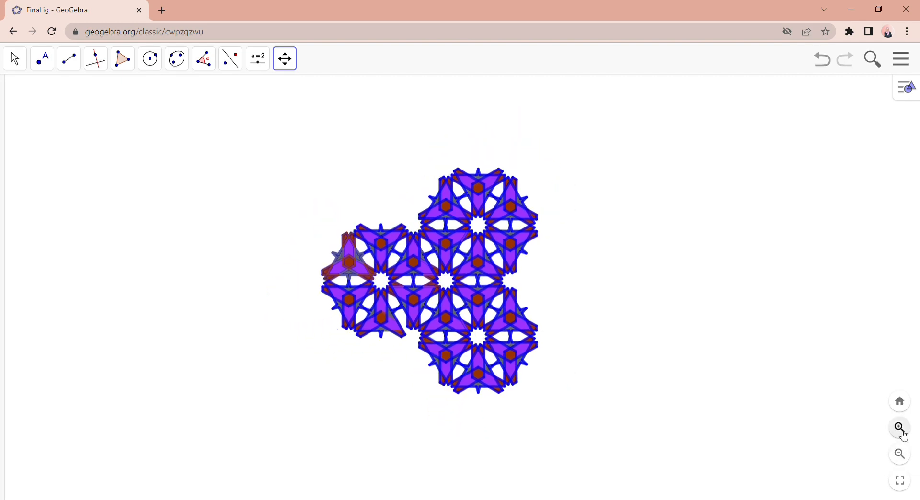
{"action": "left_click", "coordinate": [904, 437]}
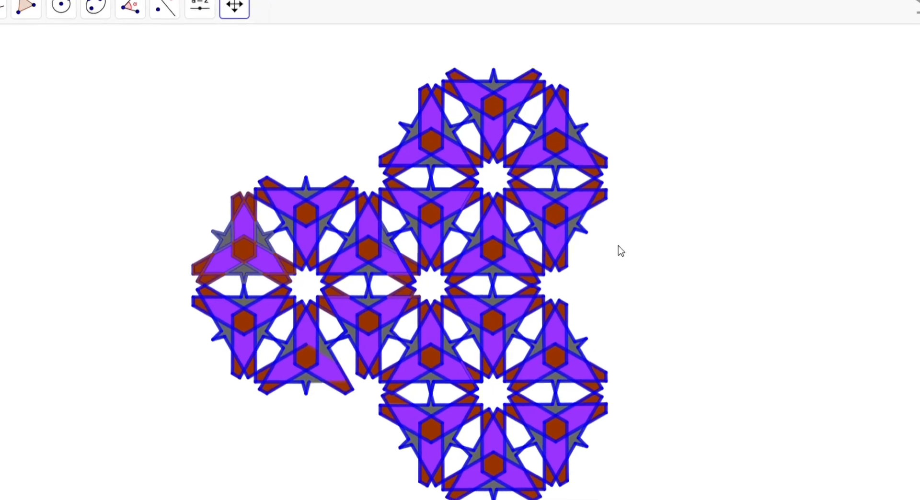